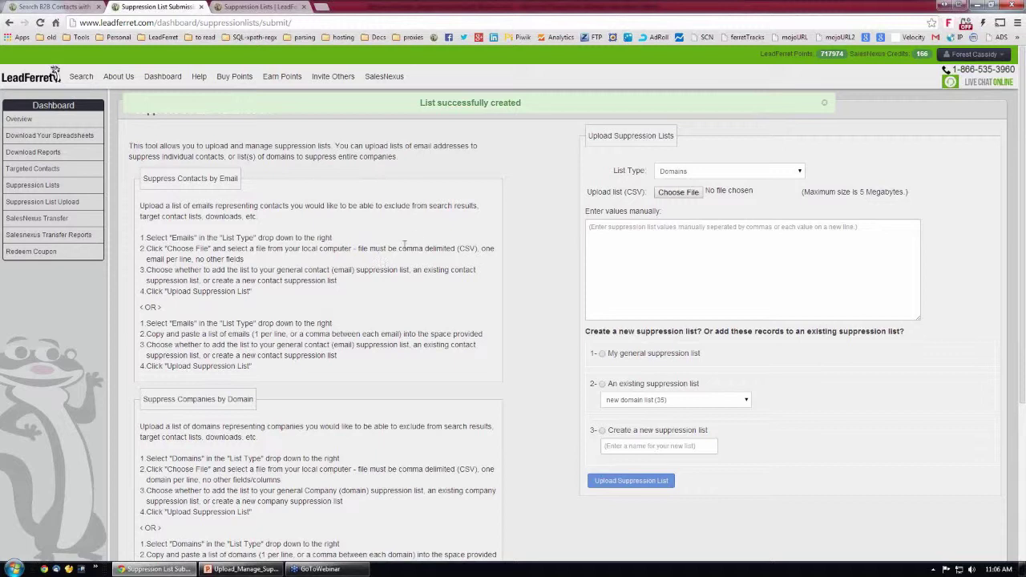
Dismiss the Quora mail notification and the list-creation message on the Suppression List Submission page.
click(317, 569)
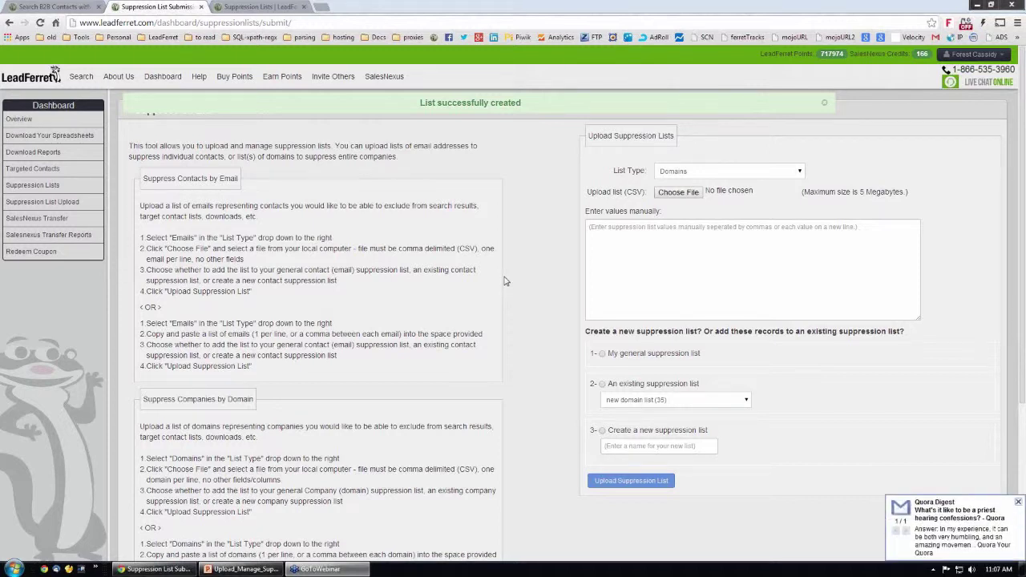
click(1019, 502)
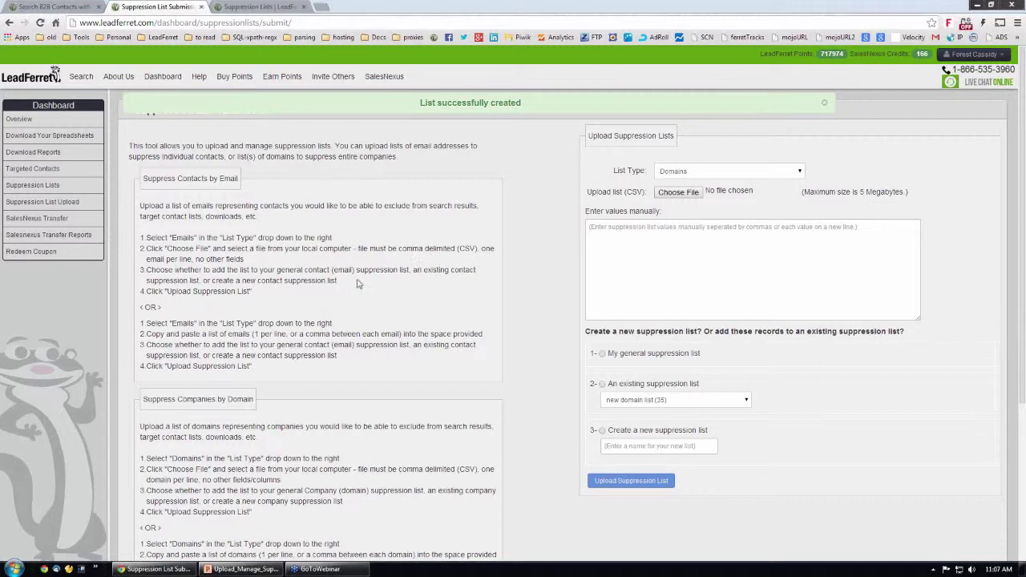
click(824, 103)
mouse_move(163, 84)
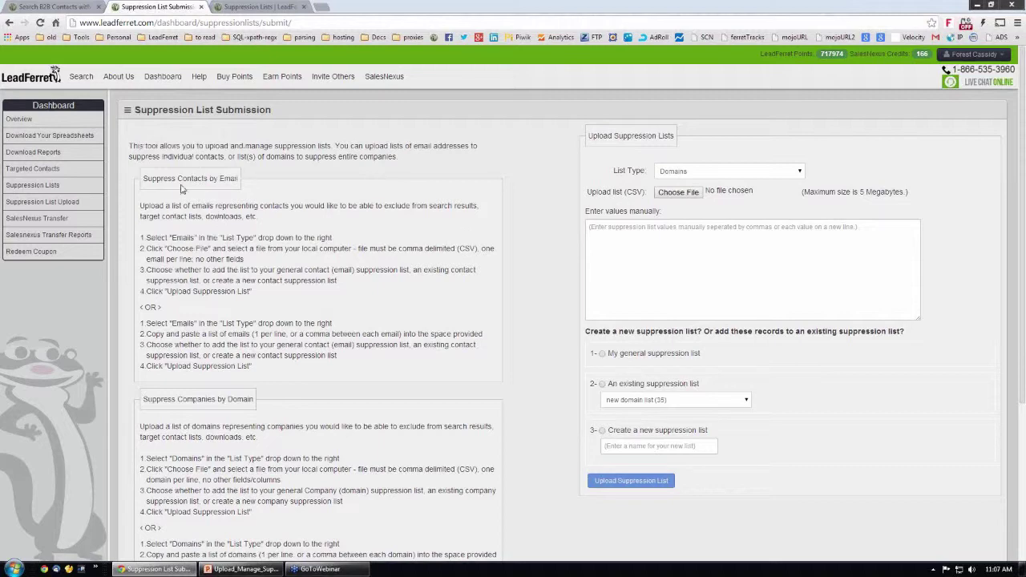
Review the page's instructions for suppressing contacts by email and companies by domain.
scroll(190, 270, down, 3)
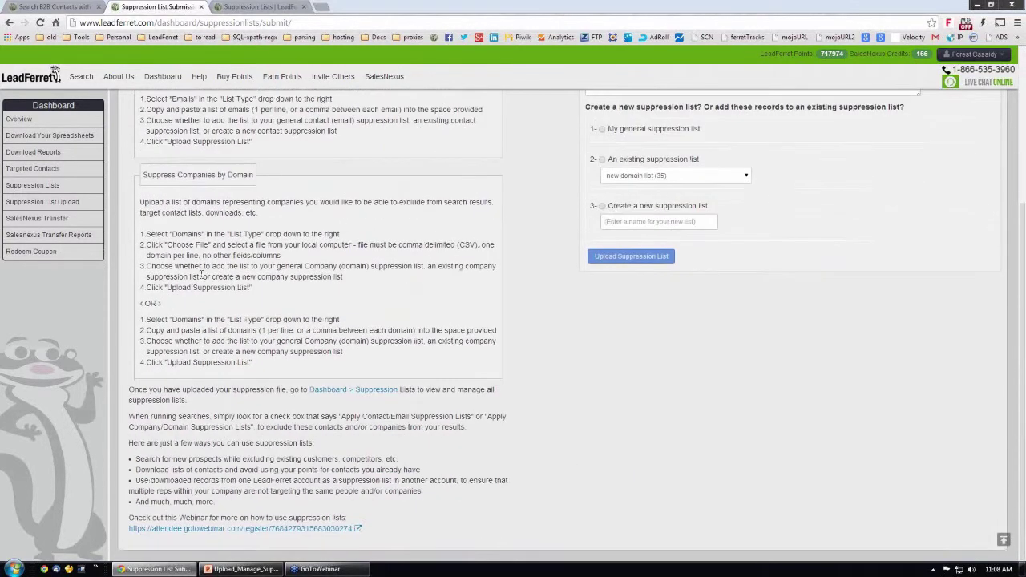
scroll(202, 240, up, 2)
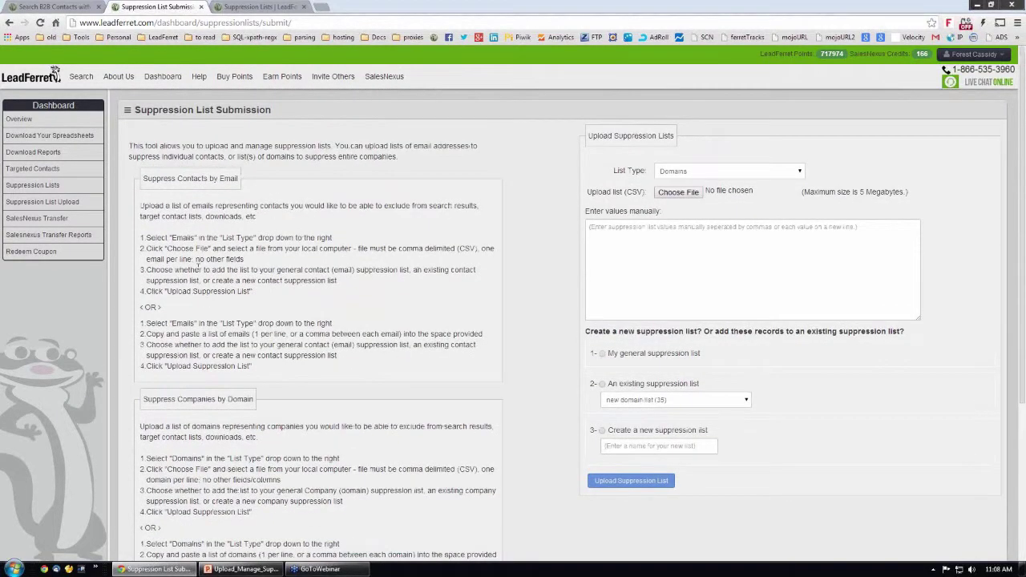
drag(178, 125, 239, 125)
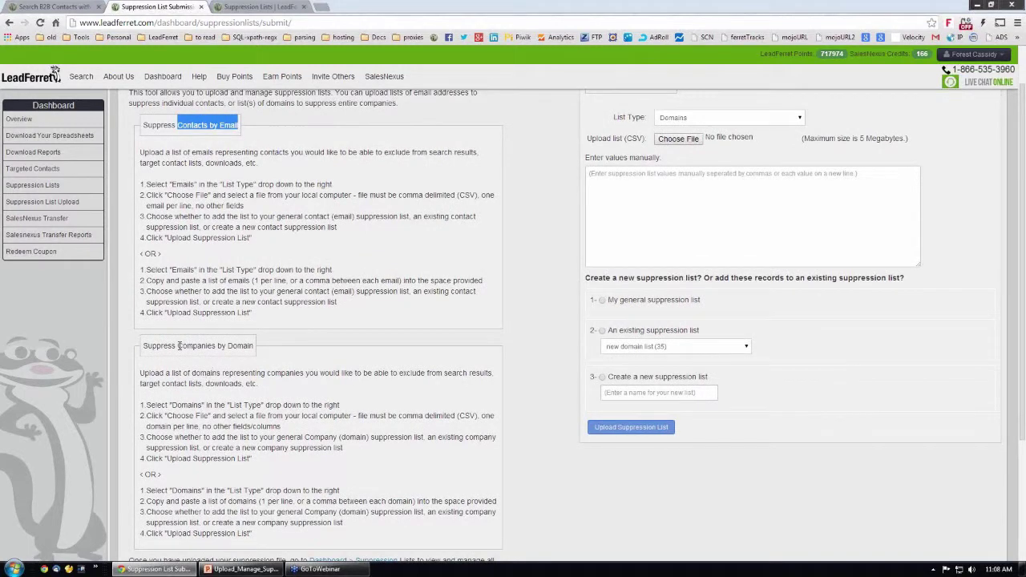
click(267, 345)
drag(178, 346, 255, 345)
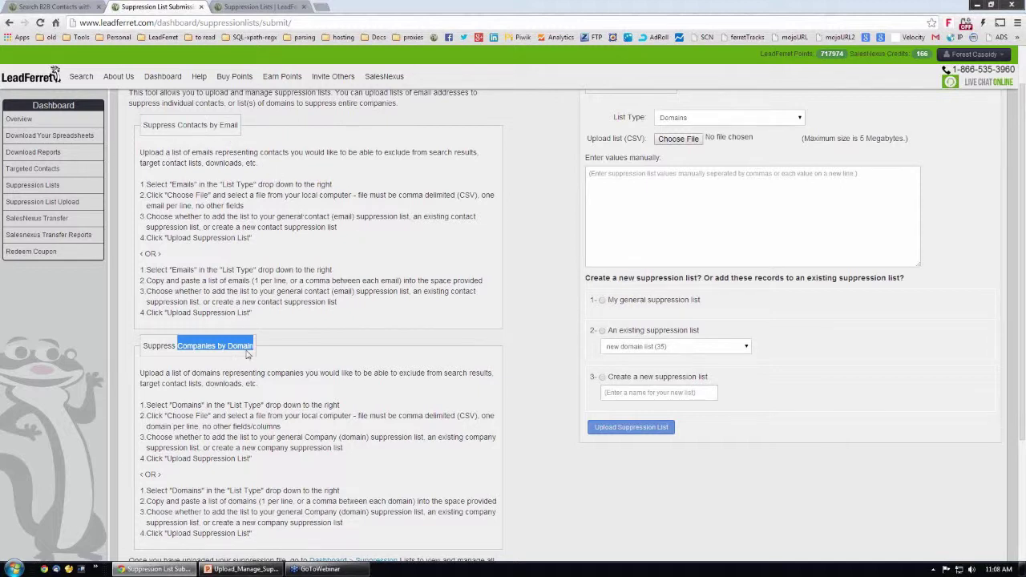
click(377, 253)
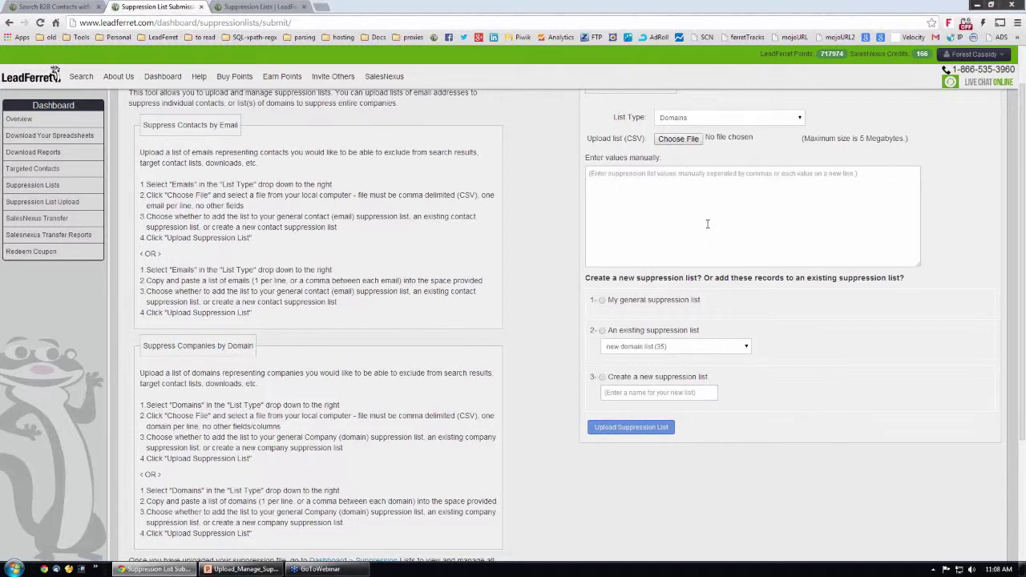
scroll(708, 223, up, 1)
scroll(708, 220, down, 1)
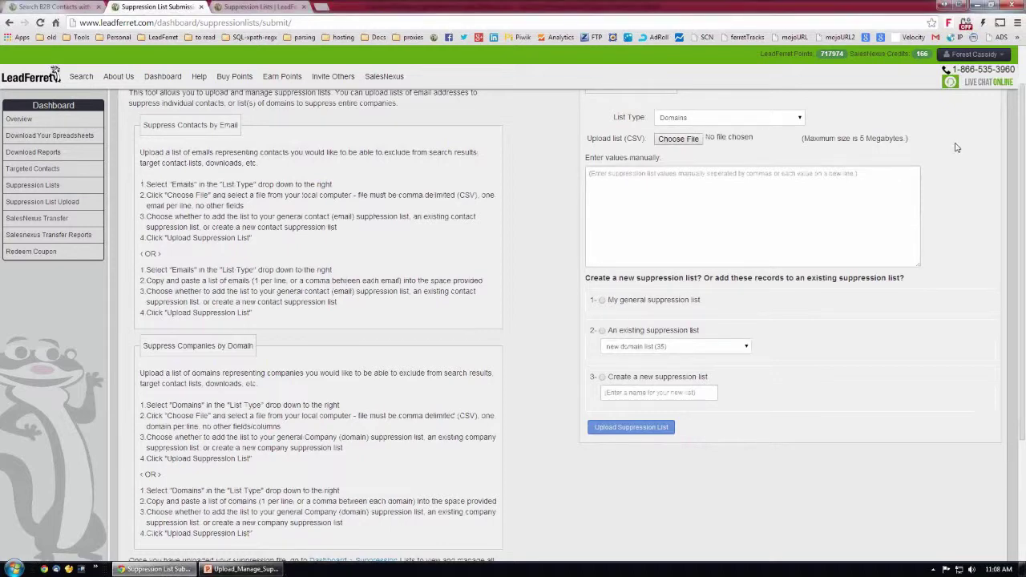
scroll(461, 172, up, 1)
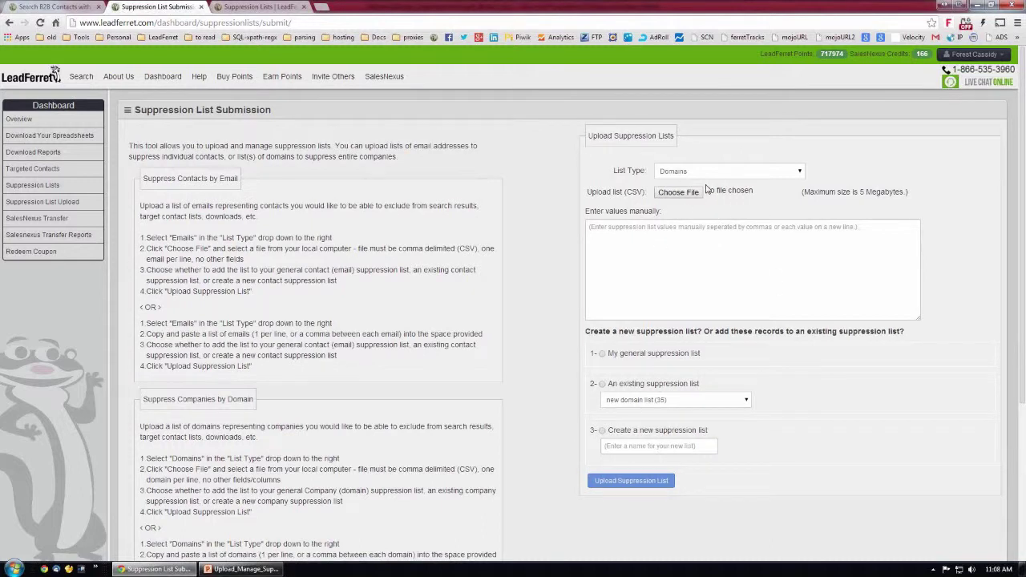
Choose Domains as the list type for the suppression list upload.
click(799, 174)
click(799, 174)
click(799, 174)
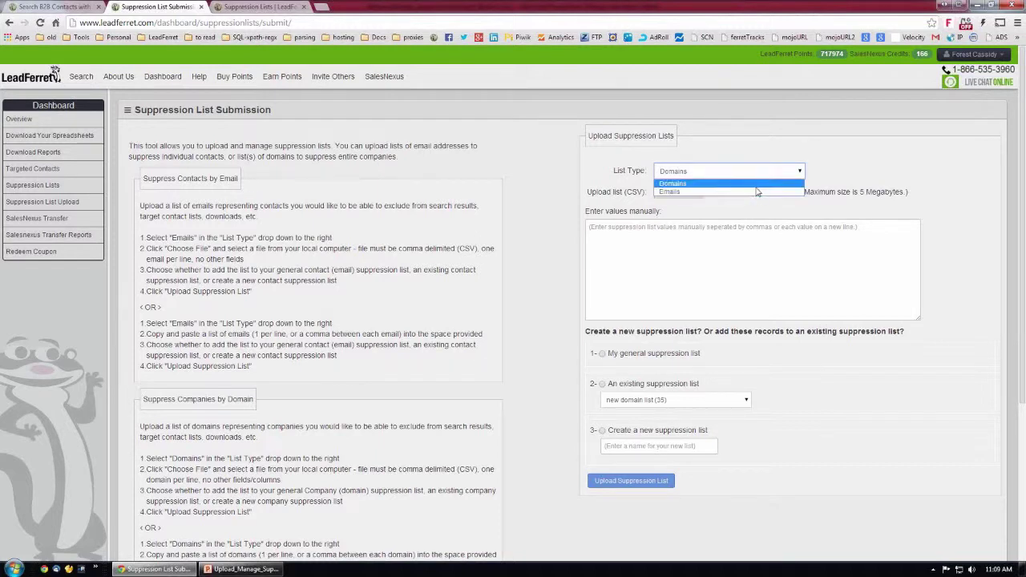
click(759, 185)
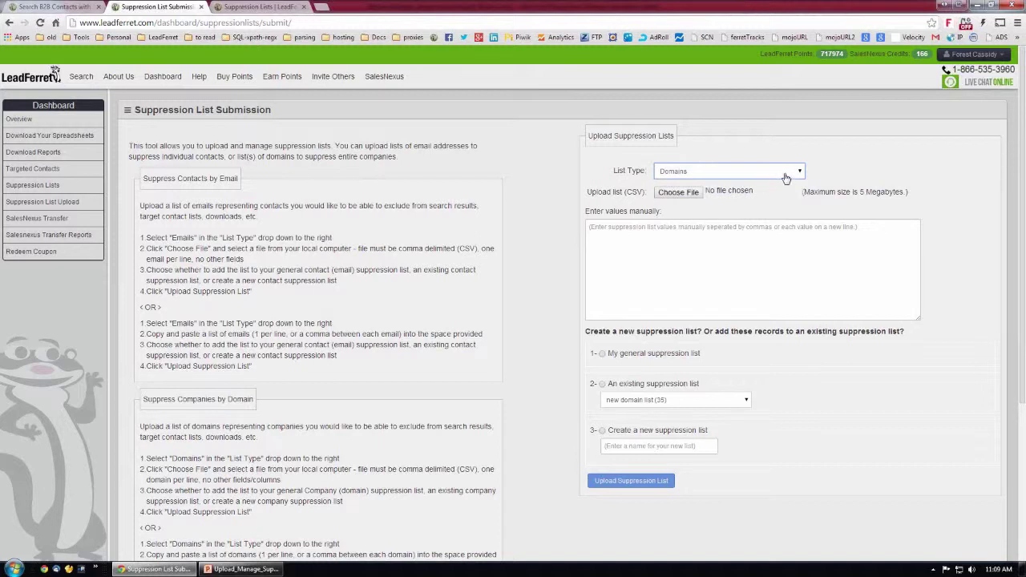
Close the calendar reminder and open the file chooser for the suppression list's CSV file.
click(678, 193)
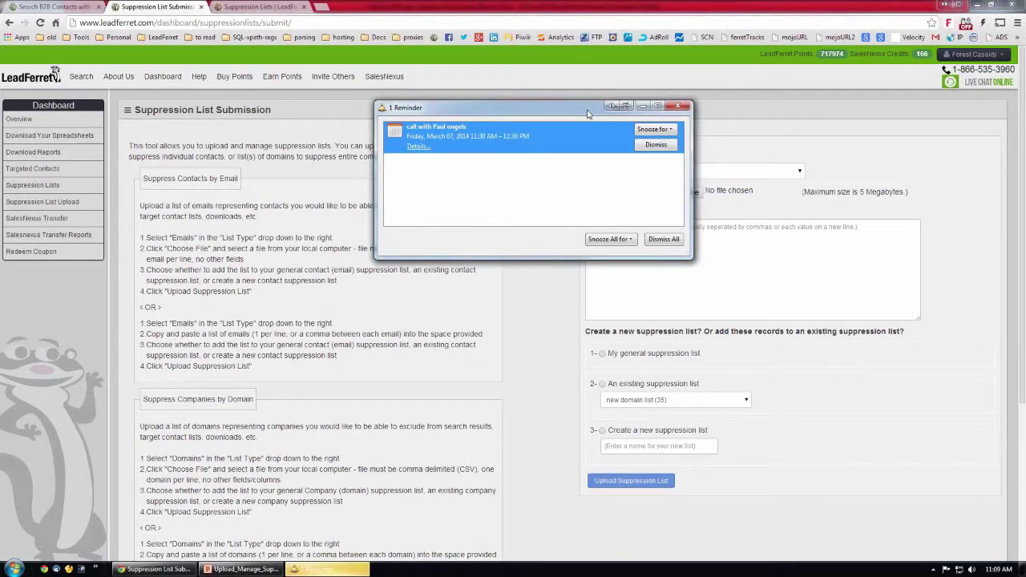
click(678, 106)
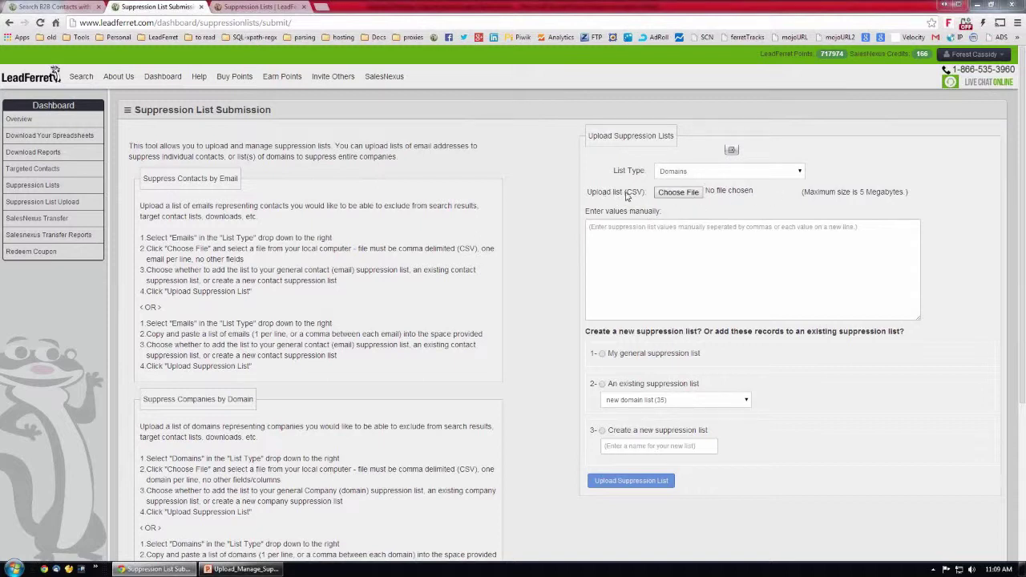
click(686, 197)
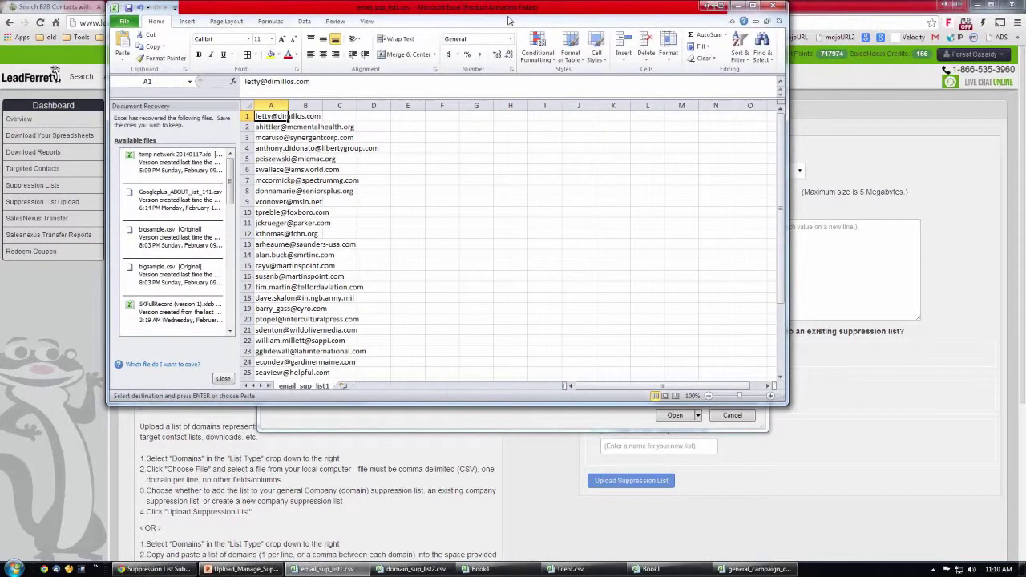
Switch to domain_sup_list2.csv in Excel and widen column A to examine the one-domain-per-row format.
click(418, 568)
click(274, 223)
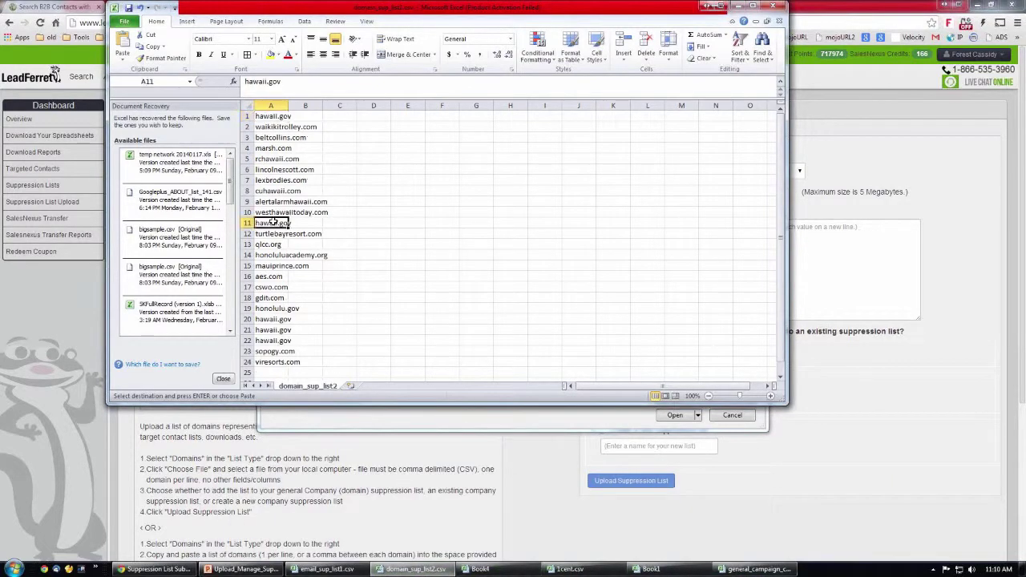
drag(288, 105, 336, 105)
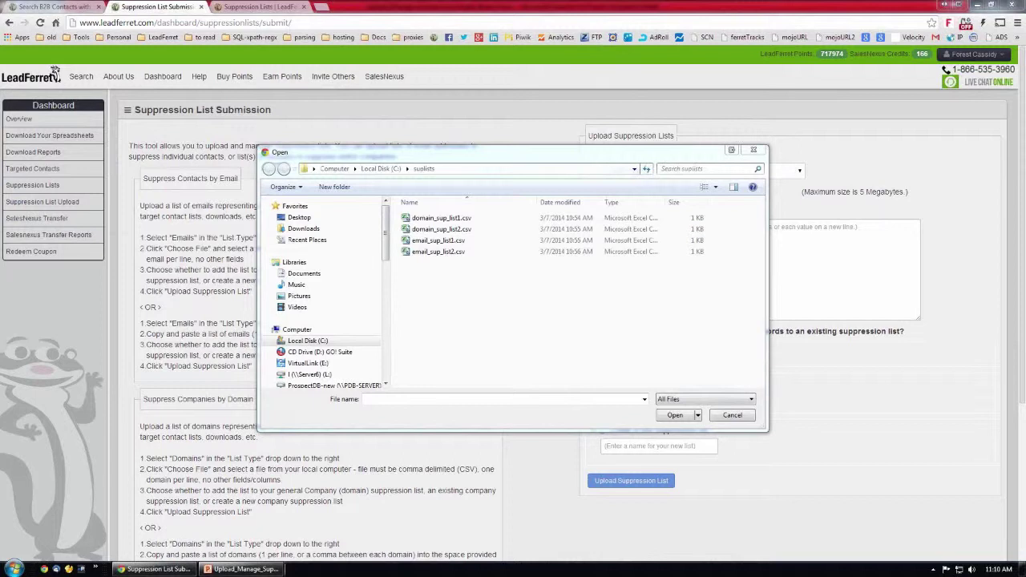
Return to the file chooser and select domain_sup_list1.csv from the suplists folder for upload.
click(498, 311)
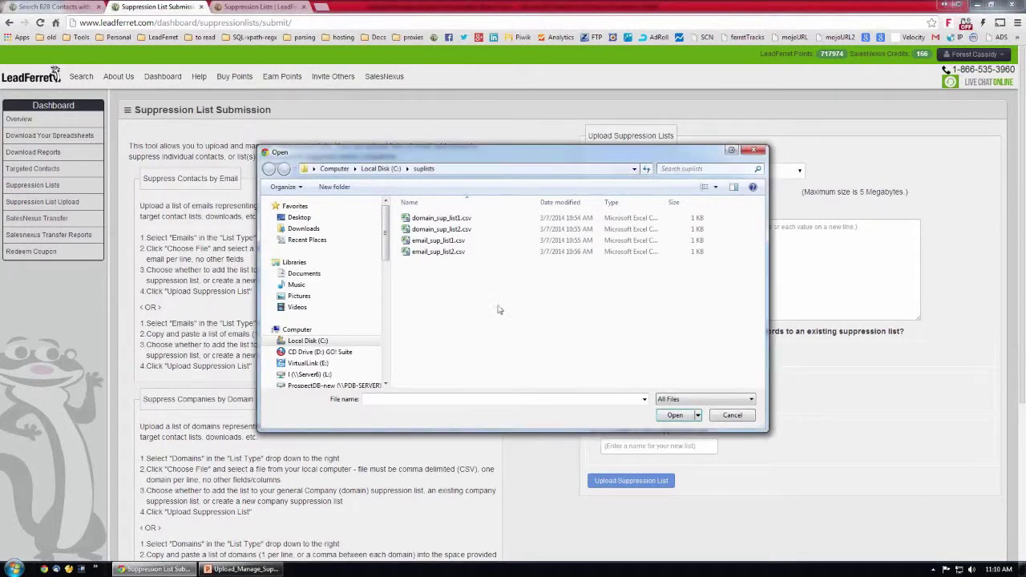
click(450, 221)
double_click(451, 220)
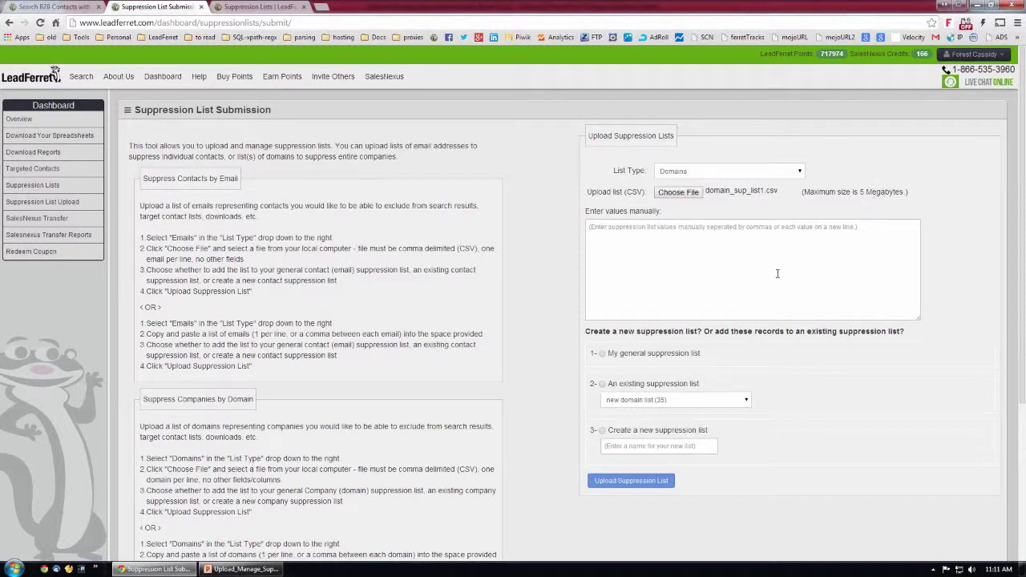
Check the manual entry field and the existing domain suppression lists offered as upload destinations.
click(638, 232)
click(590, 227)
click(644, 255)
click(742, 402)
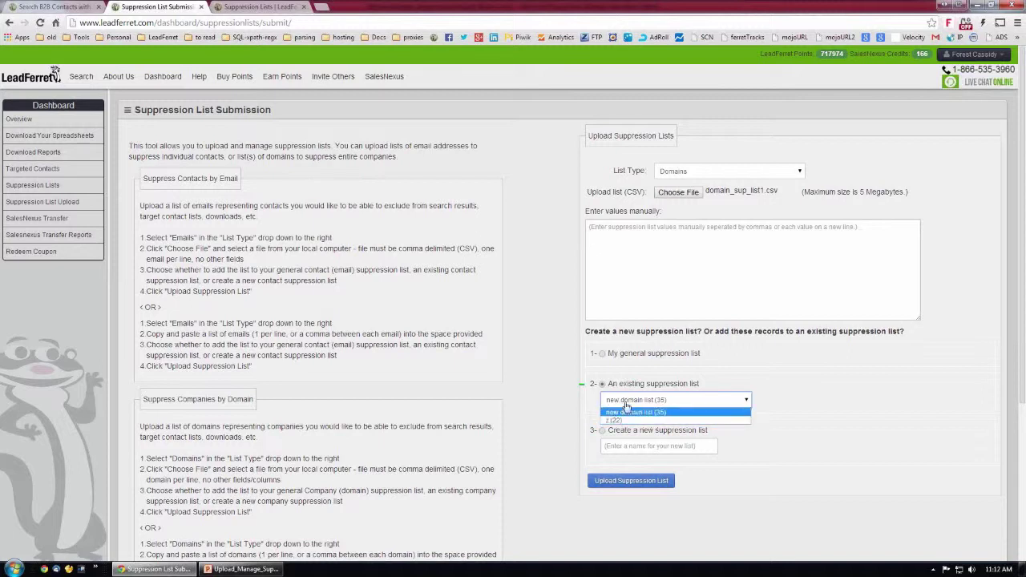
click(677, 275)
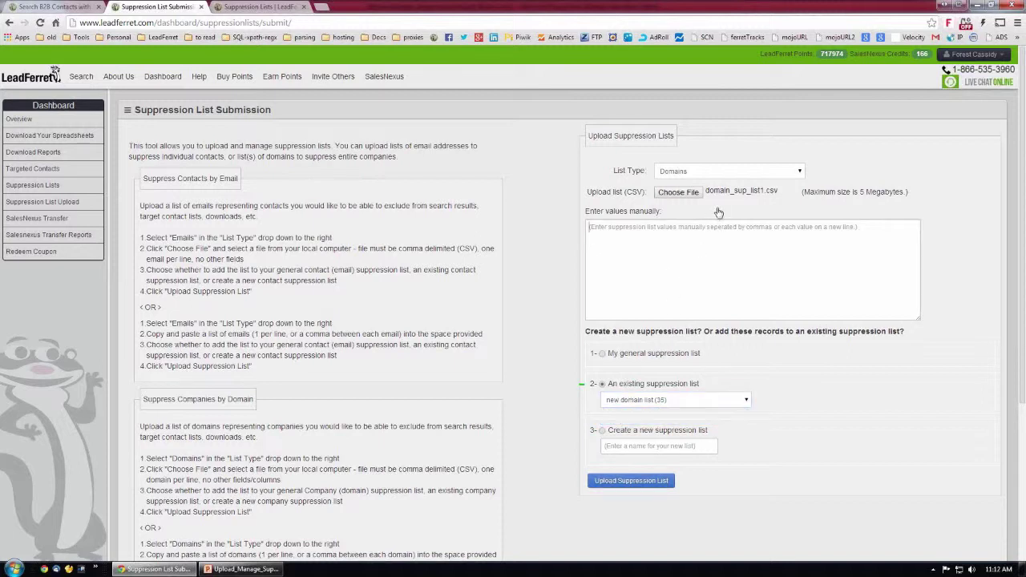
click(742, 403)
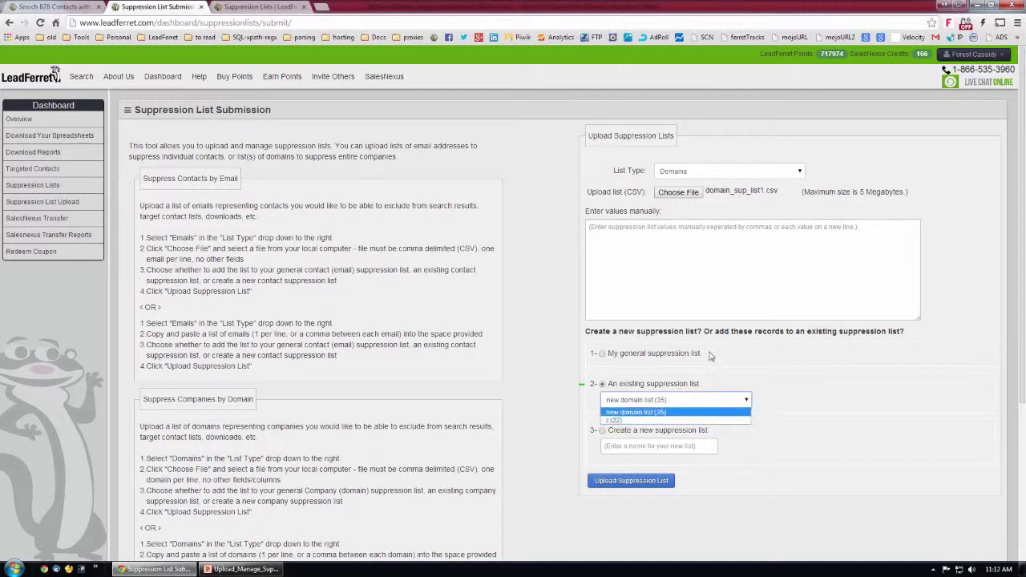
click(741, 357)
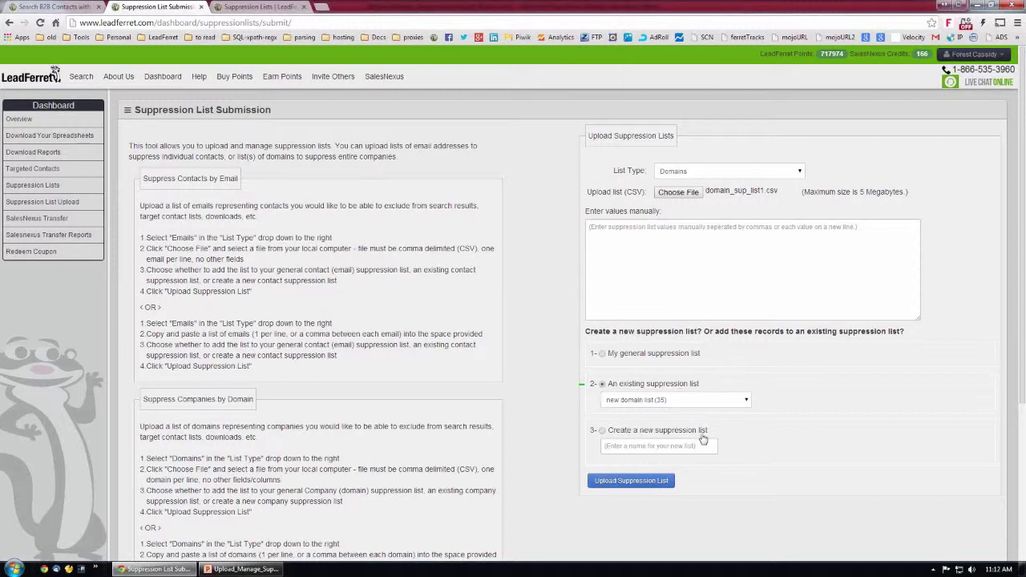
click(603, 431)
click(630, 447)
text(fgl)
key(BackSpace)
key(BackSpace)
key(BackSpace)
key(BackSpace)
Choose the general suppression list as the destination and upload the domain suppression file to it.
click(601, 353)
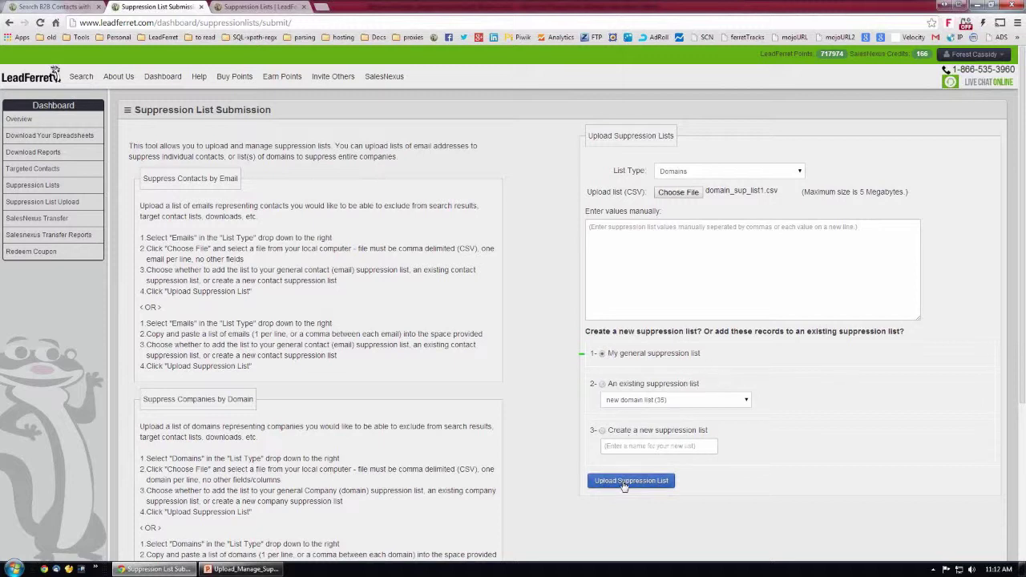
click(624, 485)
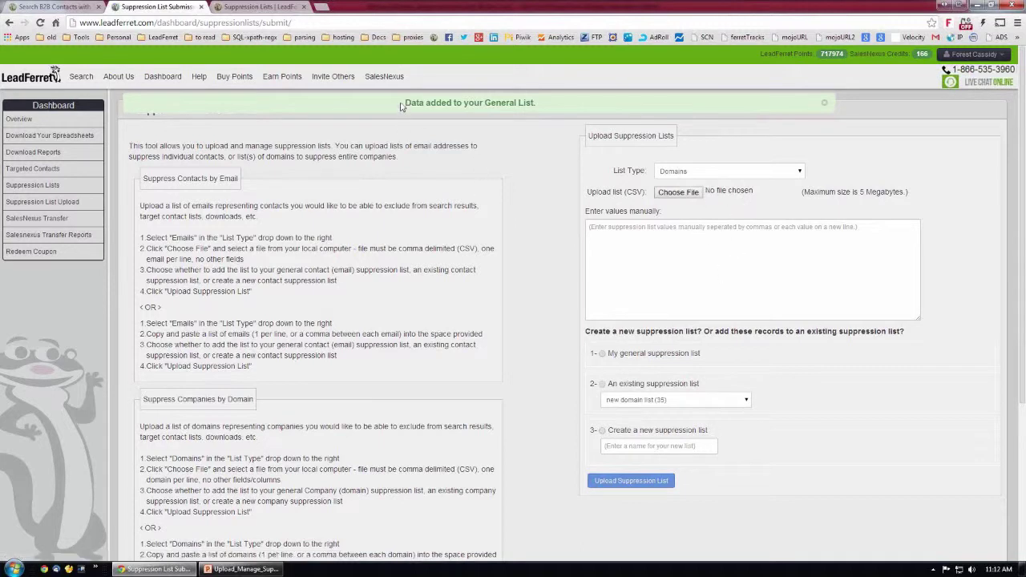
drag(405, 102, 547, 105)
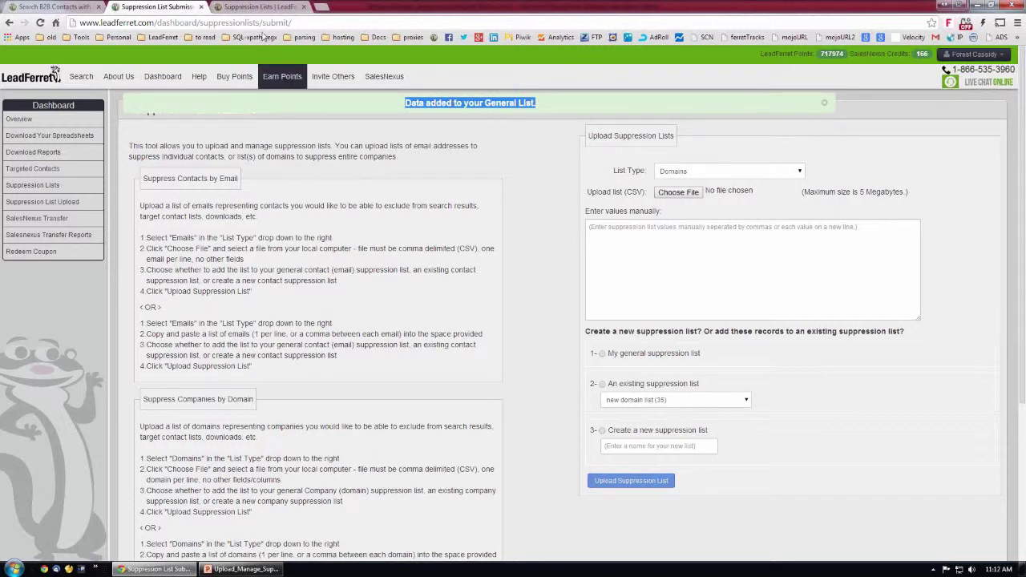
Go to the Suppression Lists page of the dashboard and reload it.
mouse_move(166, 87)
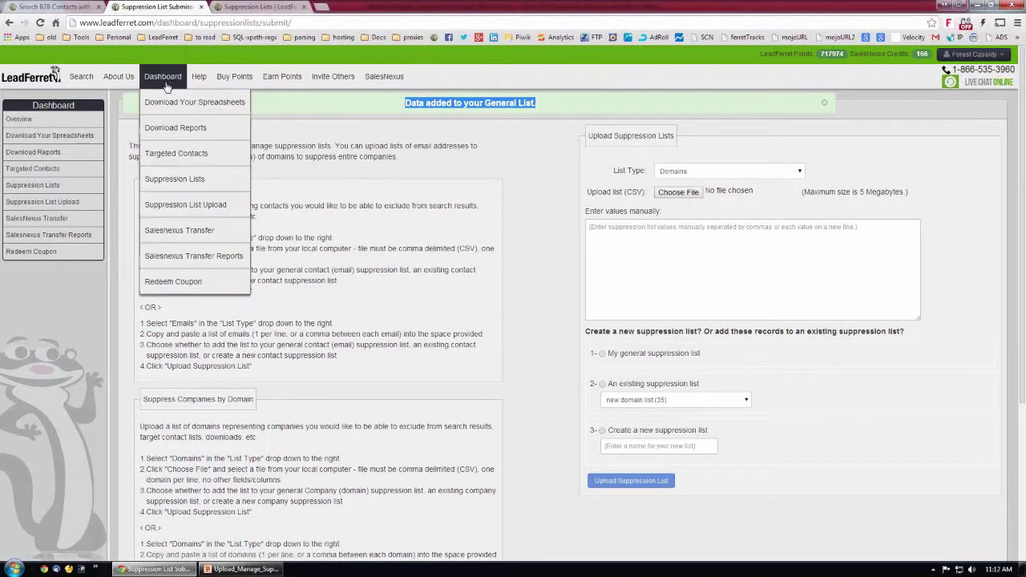
click(176, 181)
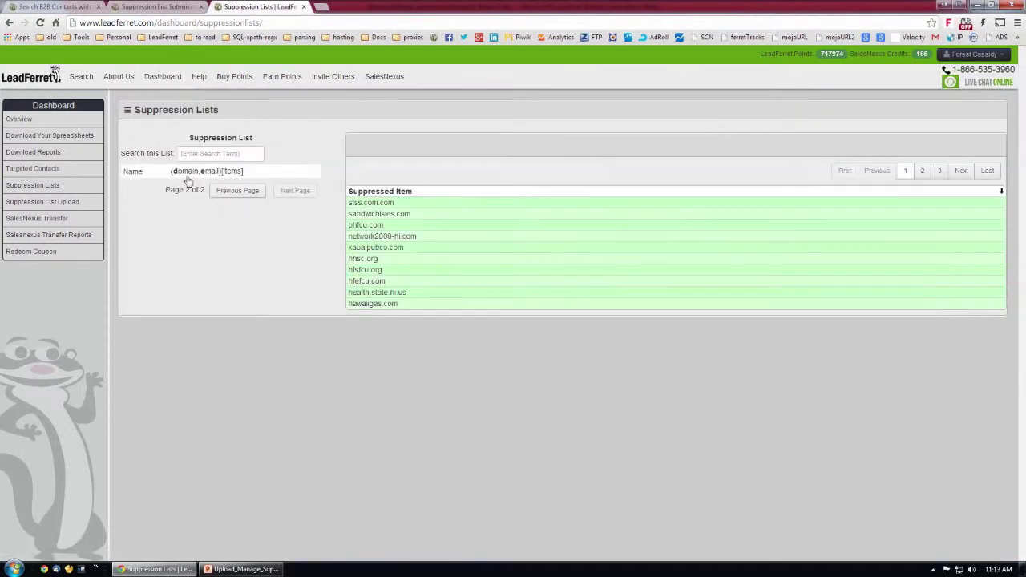
click(42, 24)
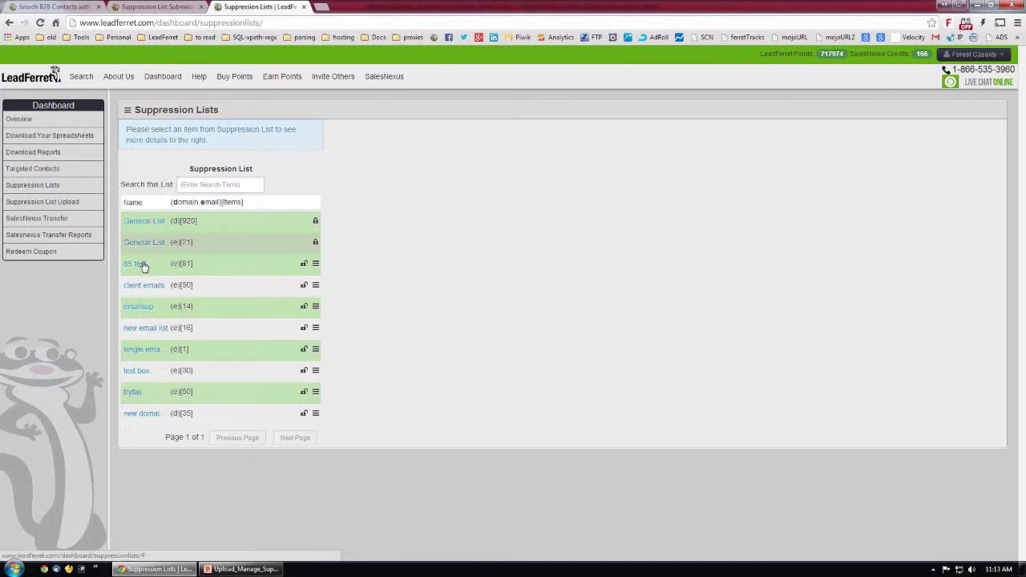
Page through the suppressed items of the domain General List, and return to the Suppression List Submission page.
click(148, 224)
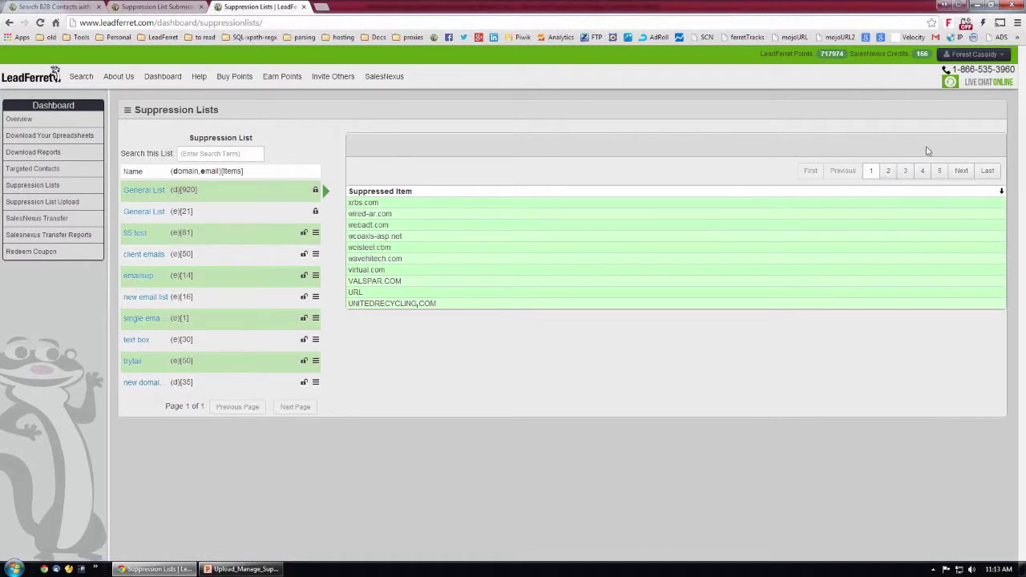
click(905, 172)
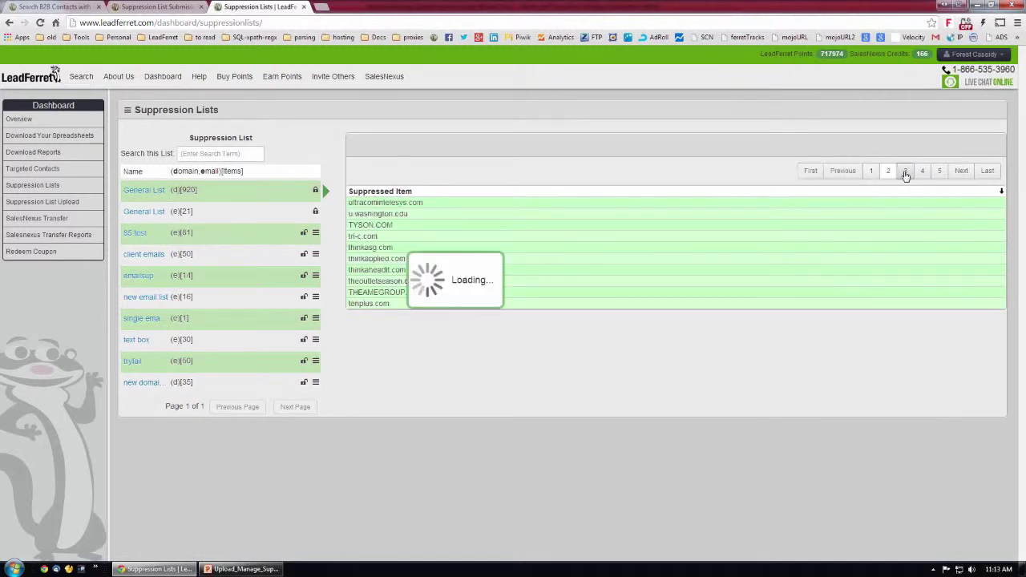
click(922, 171)
click(940, 172)
click(941, 172)
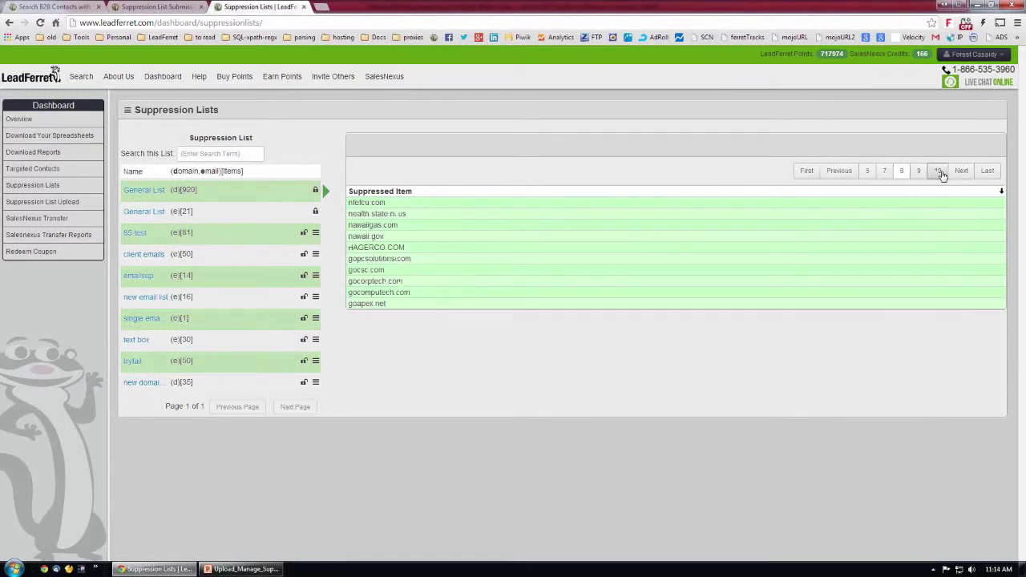
click(938, 172)
click(937, 171)
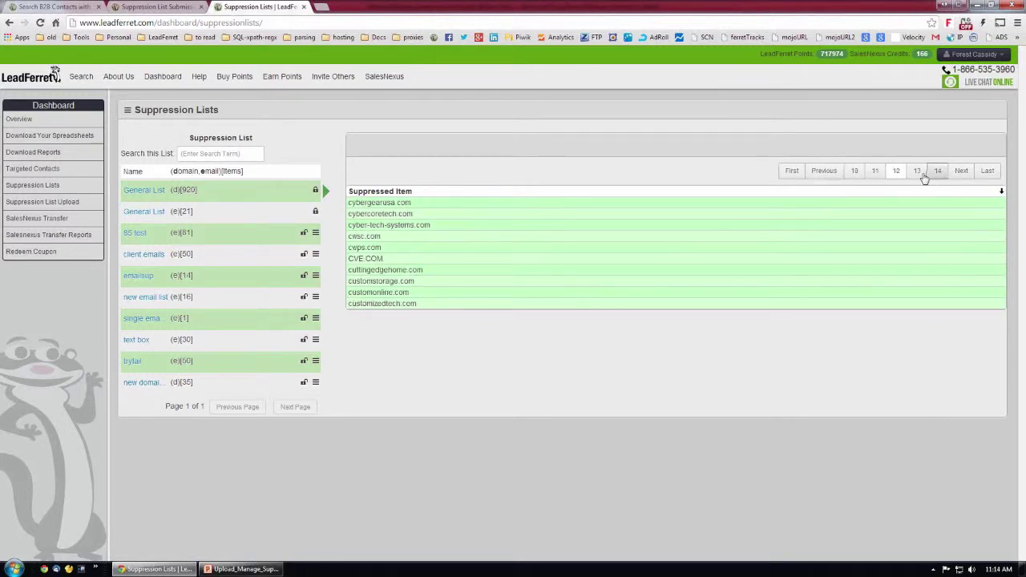
click(918, 173)
click(939, 172)
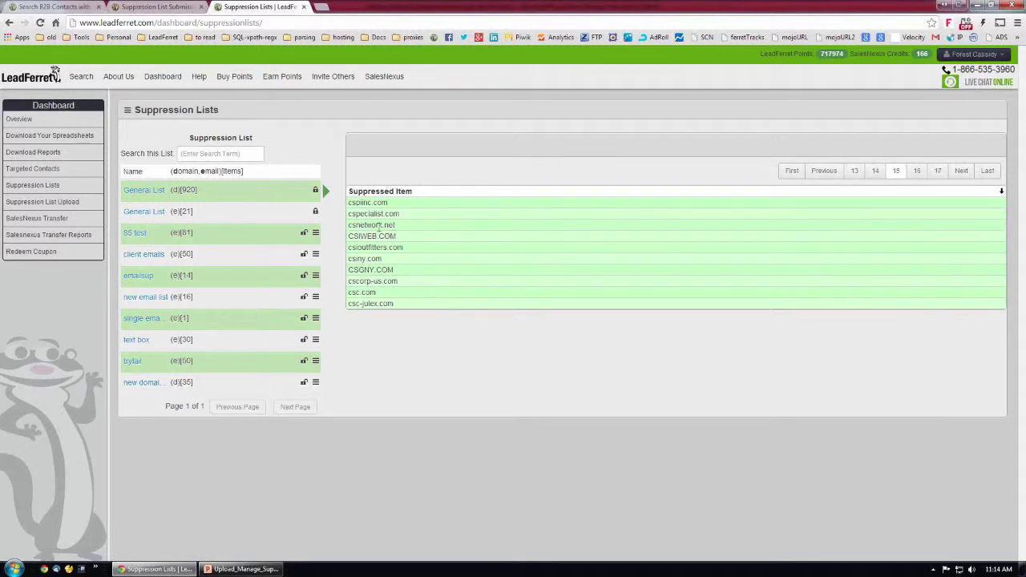
click(158, 8)
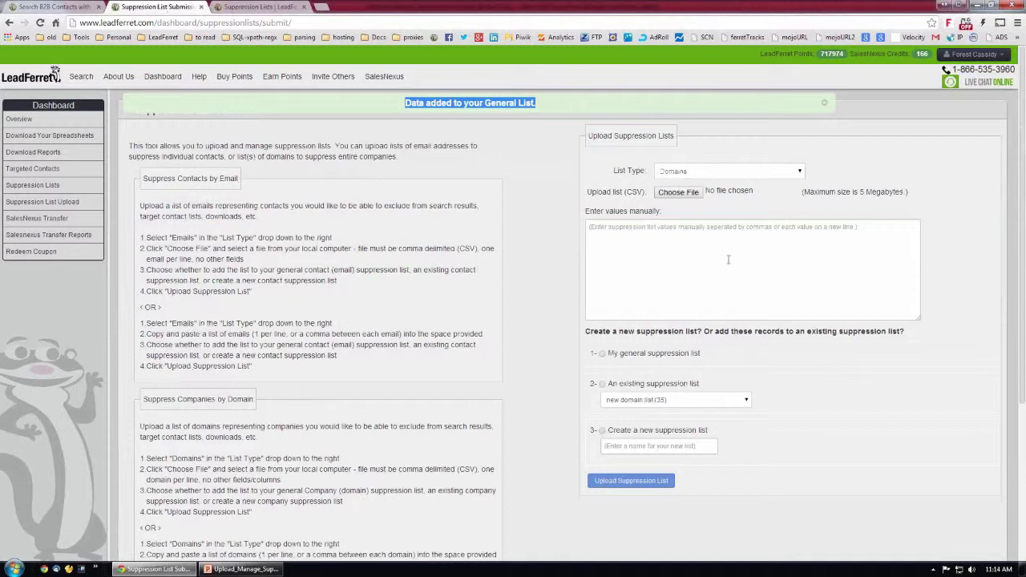
Keep Domains as the list type and choose domain_sup_list2.csv as the suppression file to upload.
click(798, 175)
click(796, 190)
click(688, 195)
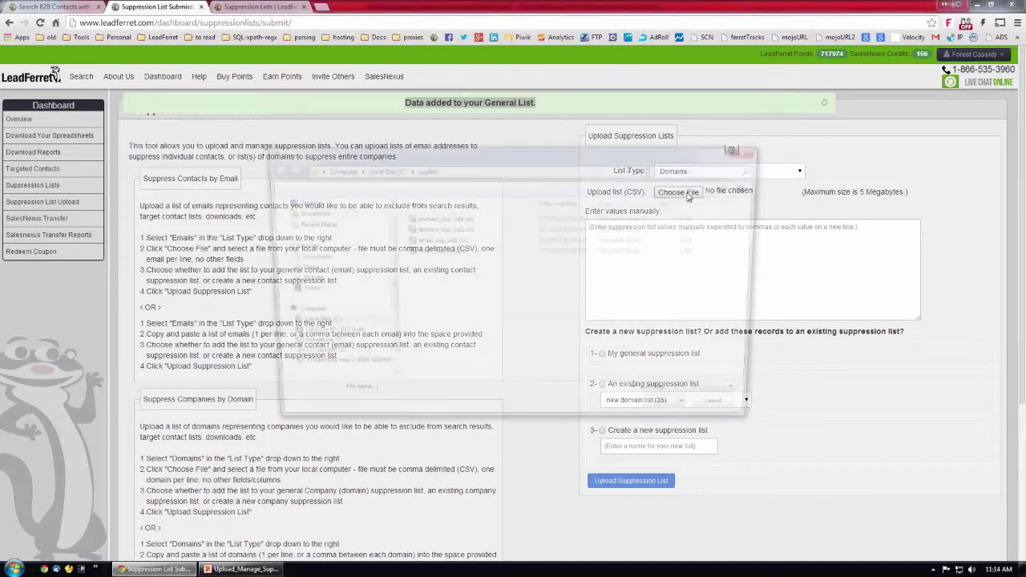
double_click(441, 229)
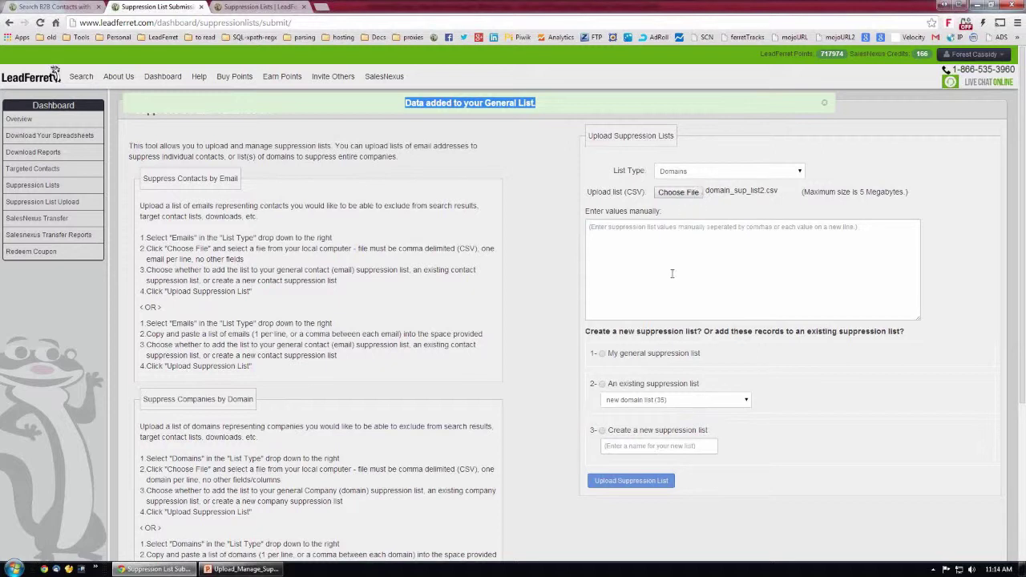
Choose the existing "new domain list" as the destination and upload the suppression file to it.
click(603, 386)
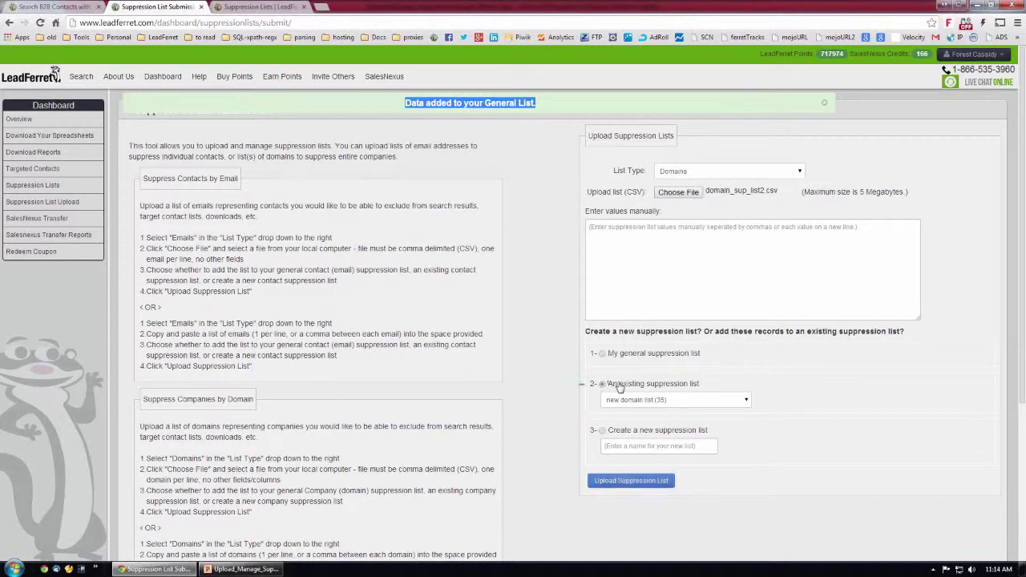
click(744, 403)
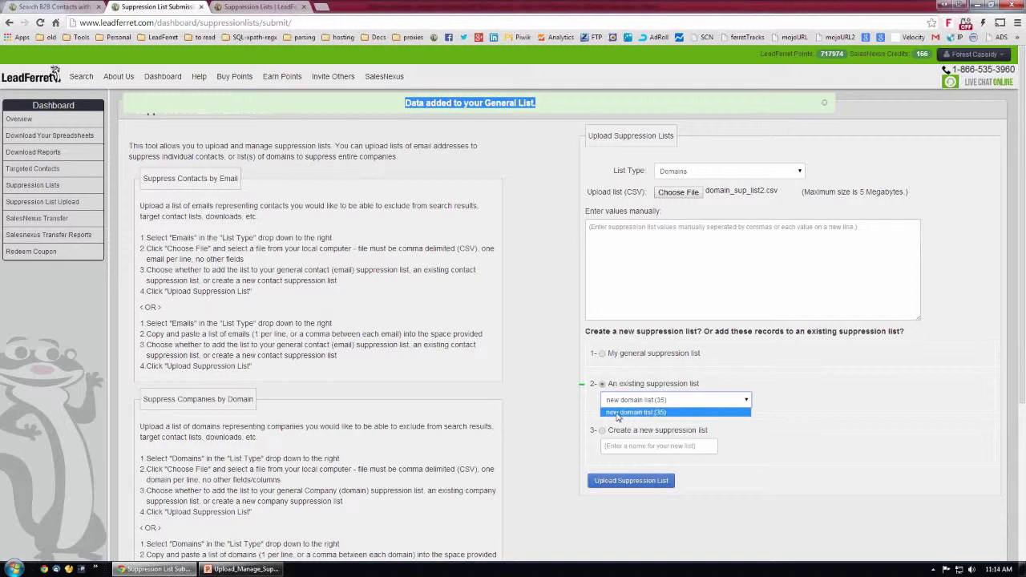
click(656, 413)
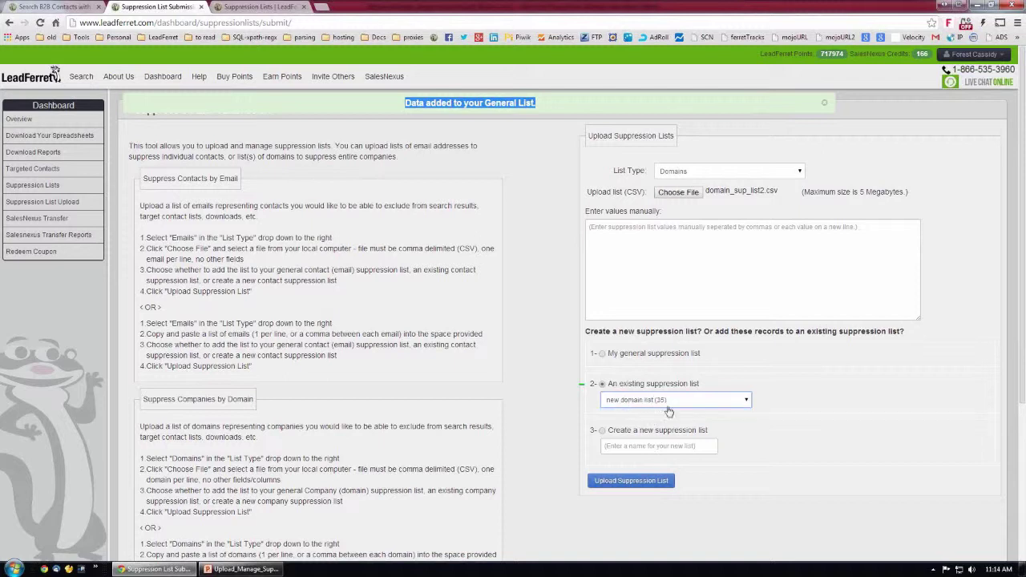
click(639, 485)
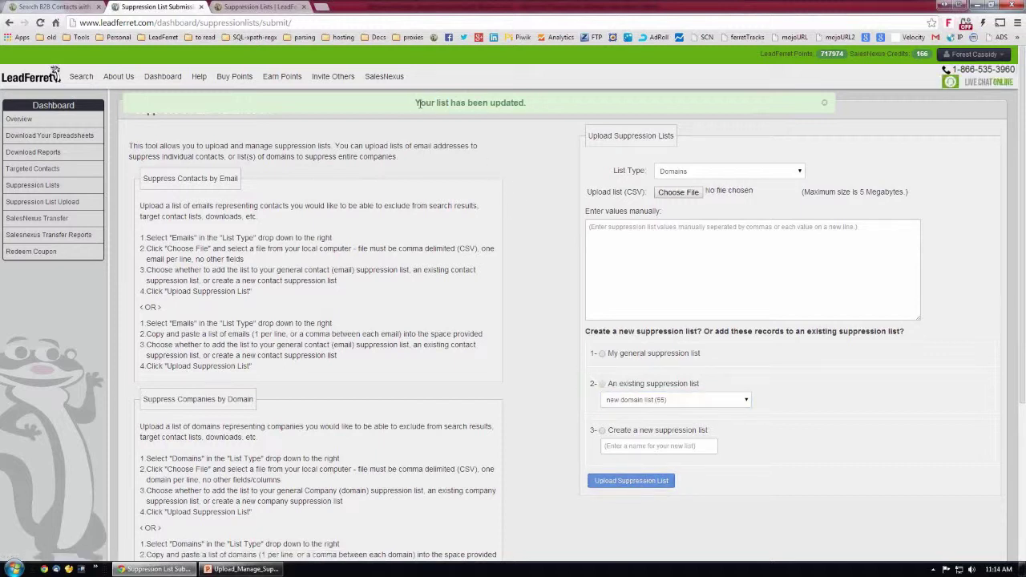
drag(414, 103, 530, 103)
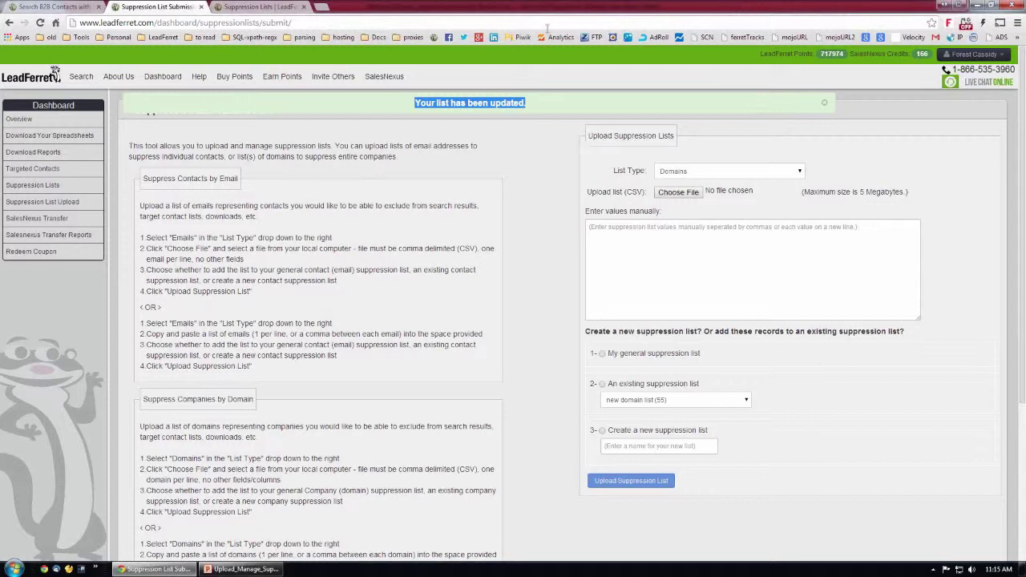
Reload the Suppression Lists page and compare the item count of "new domain list" with the one on the submission page.
click(266, 8)
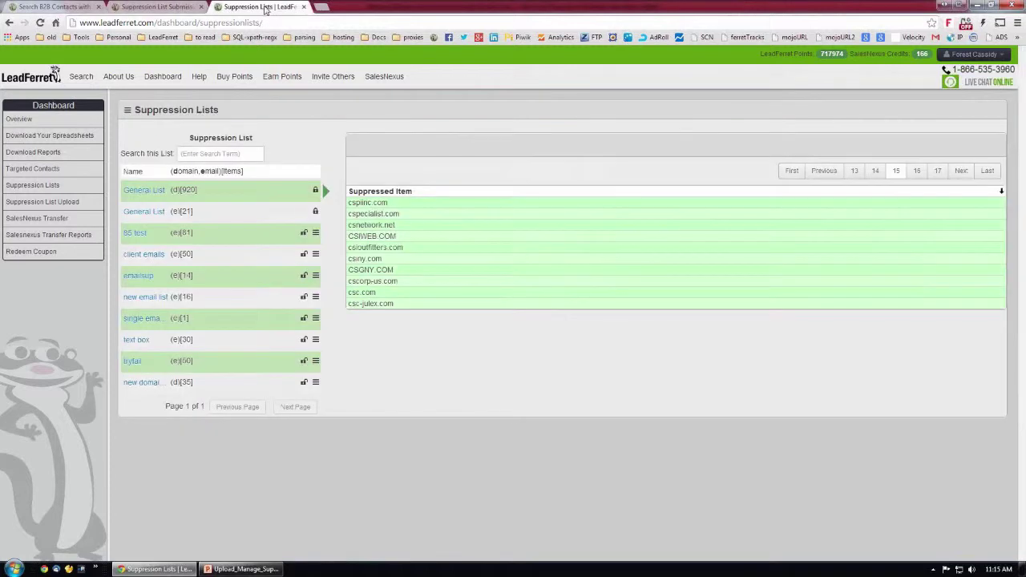
click(39, 23)
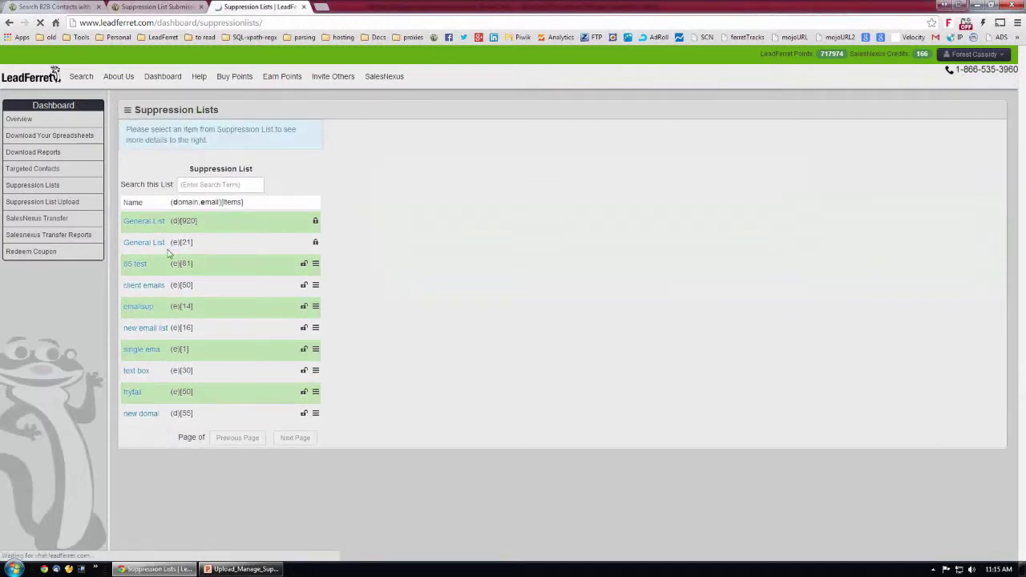
key(ctrl+shift+Tab)
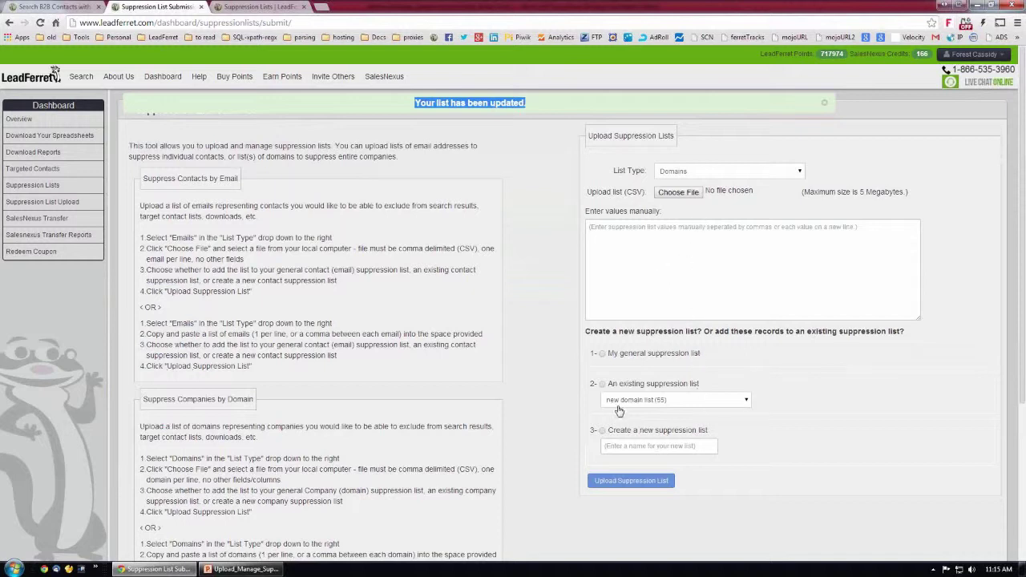
click(253, 13)
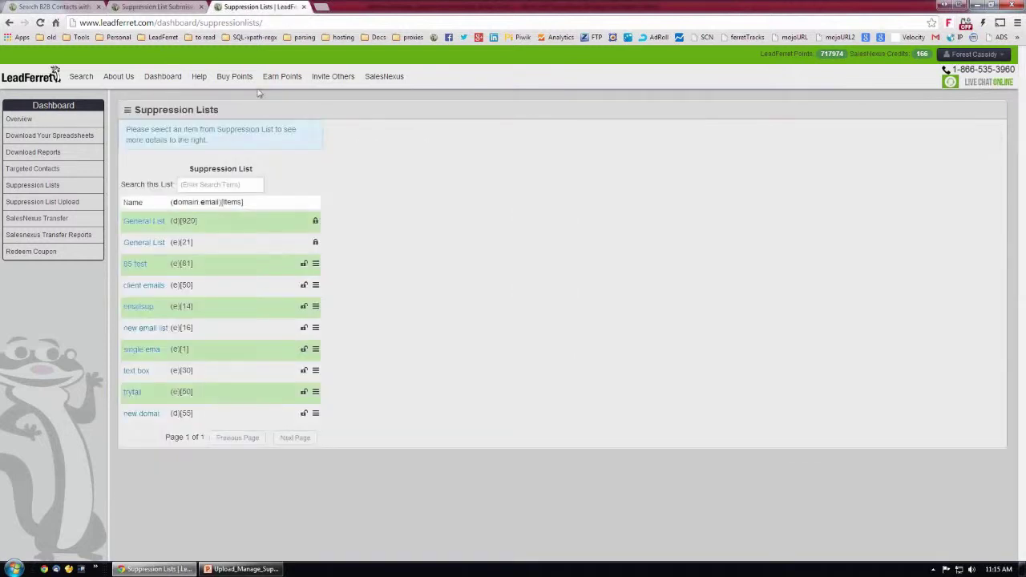
Open "new domain list" and page through its suppressed items up to the last page.
click(133, 415)
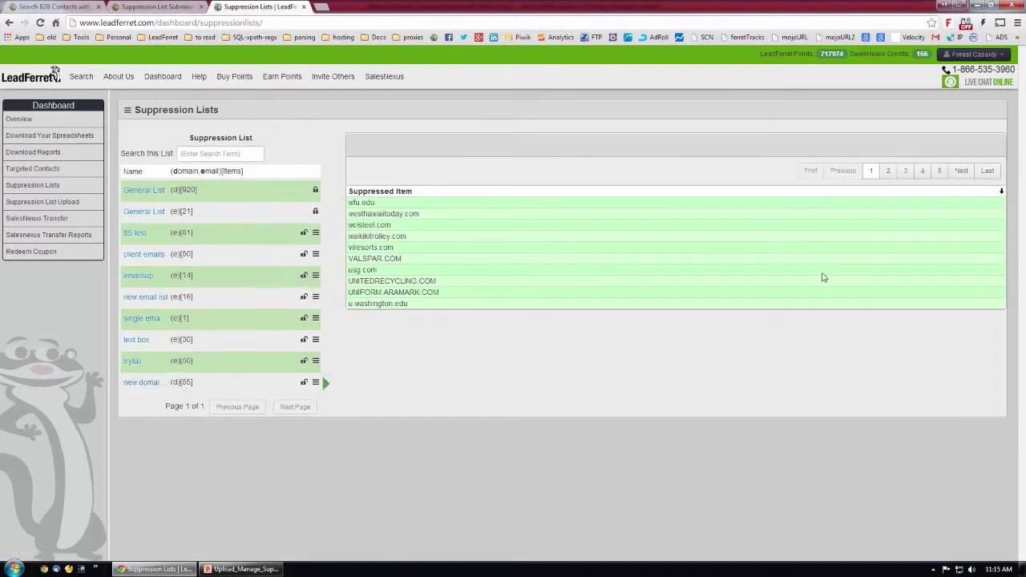
click(887, 170)
click(905, 171)
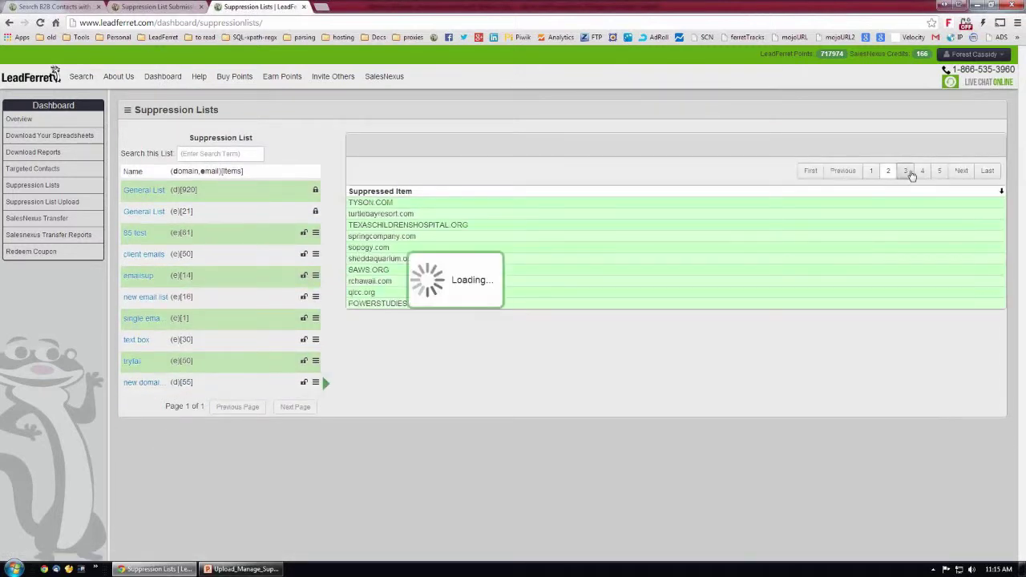
click(923, 172)
click(937, 172)
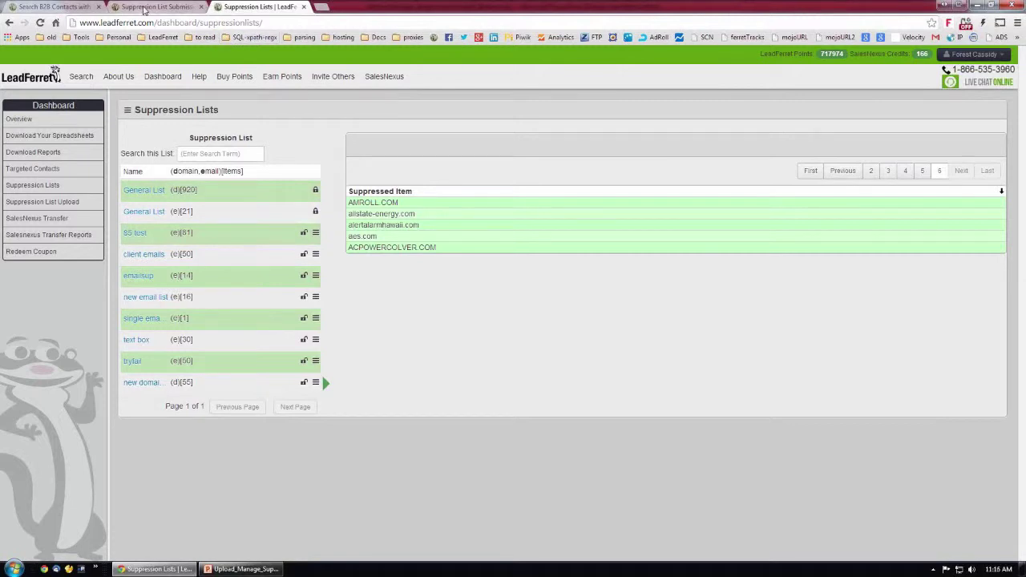
Return to the Suppression List Submission page and keep Domains as the list type.
click(144, 7)
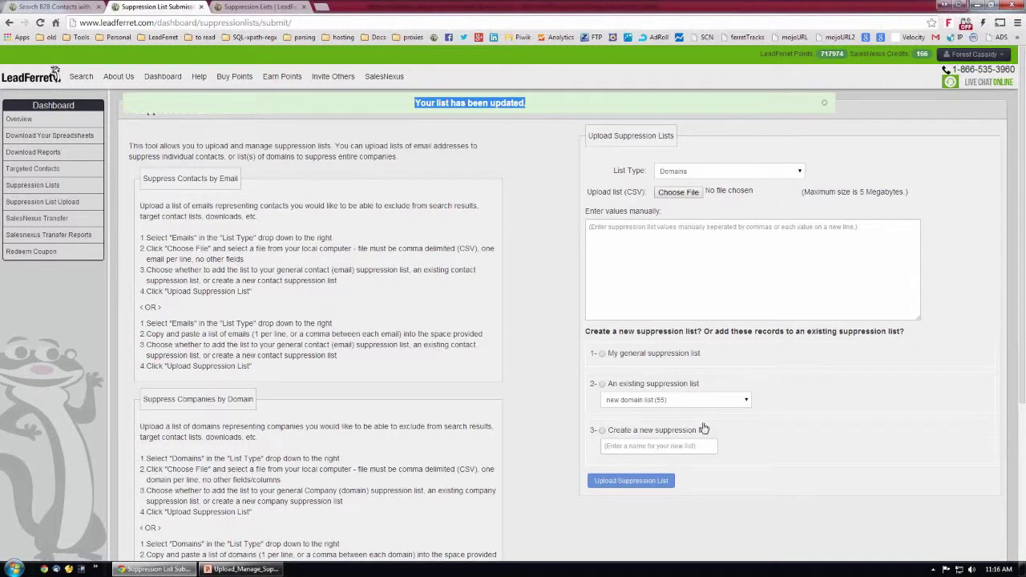
click(787, 174)
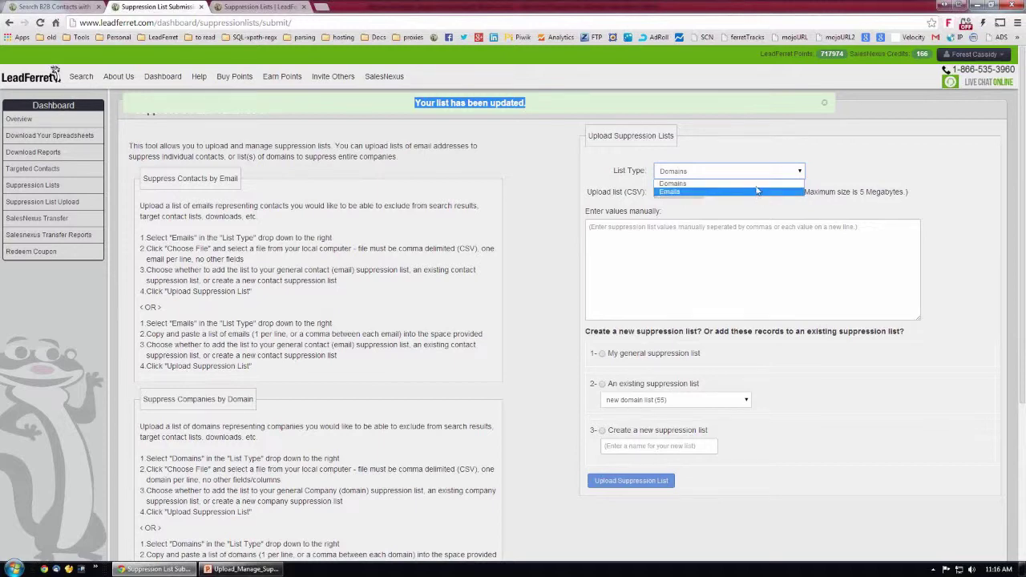
click(755, 185)
click(675, 194)
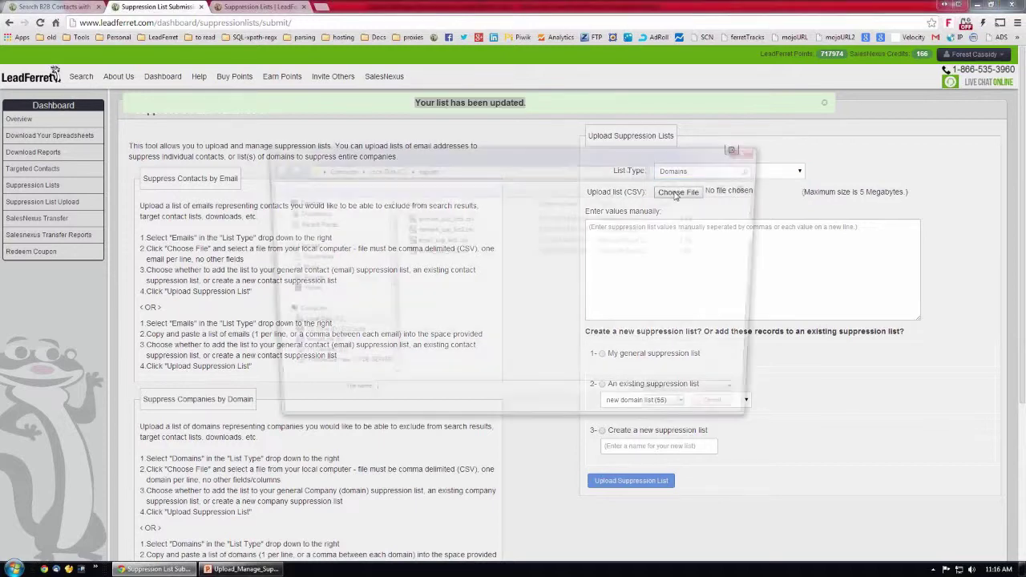
click(425, 252)
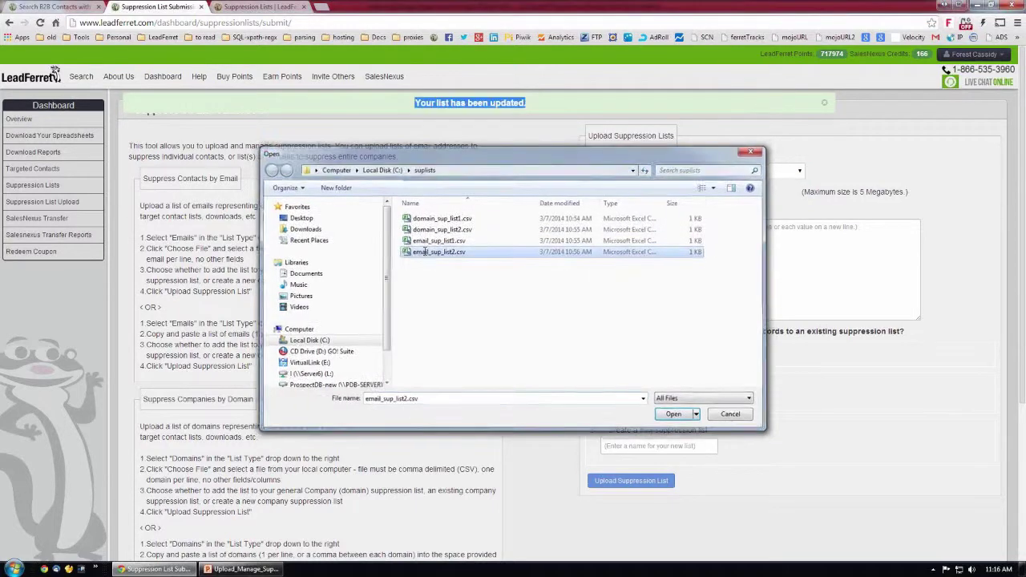
double_click(424, 251)
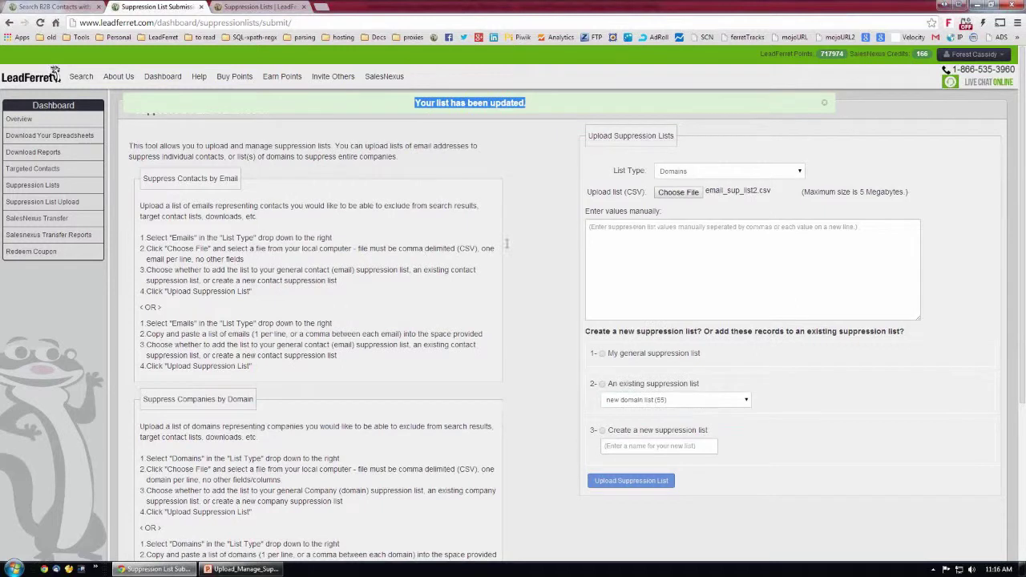
Choose domain_sup_list2.csv from the suplists folder as the file to upload.
click(680, 193)
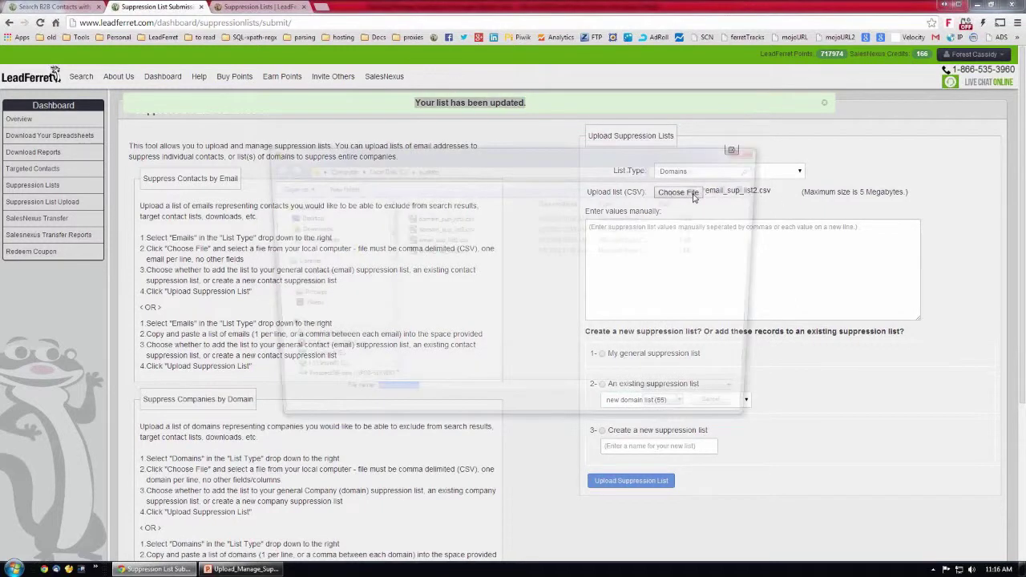
click(442, 230)
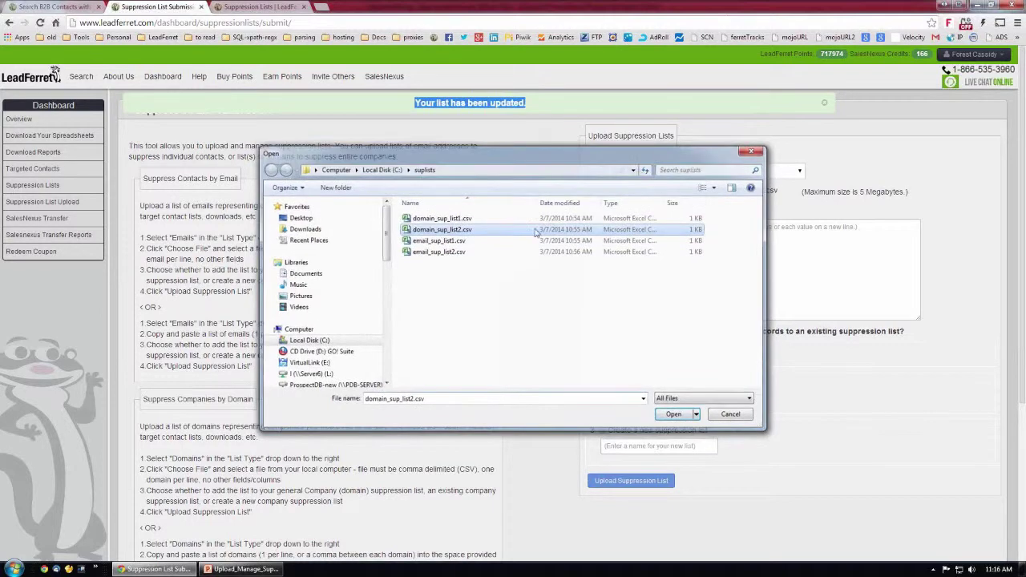
double_click(633, 229)
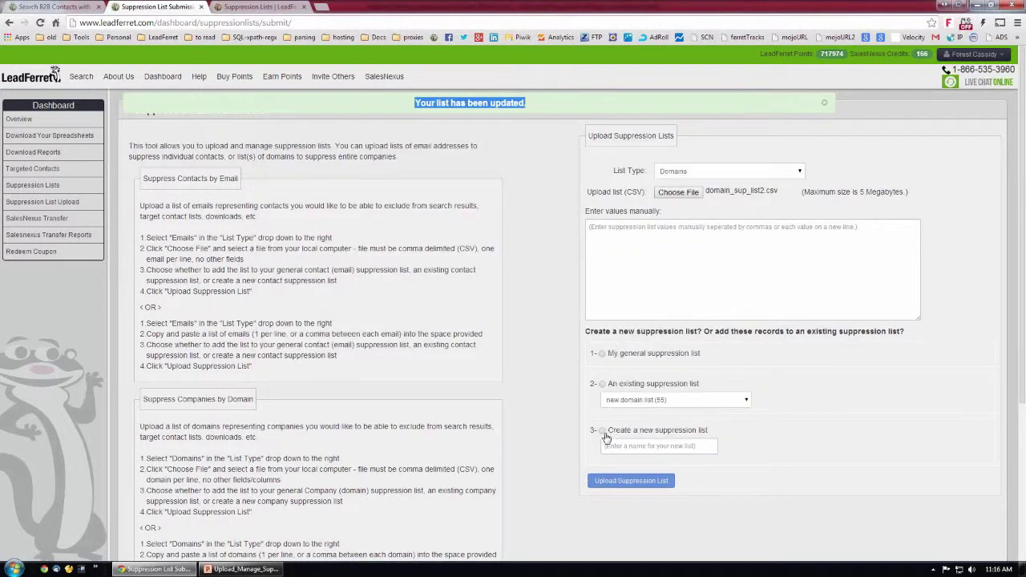
Create a new suppression list named "clients now" as the destination and upload the domain file to it.
click(602, 431)
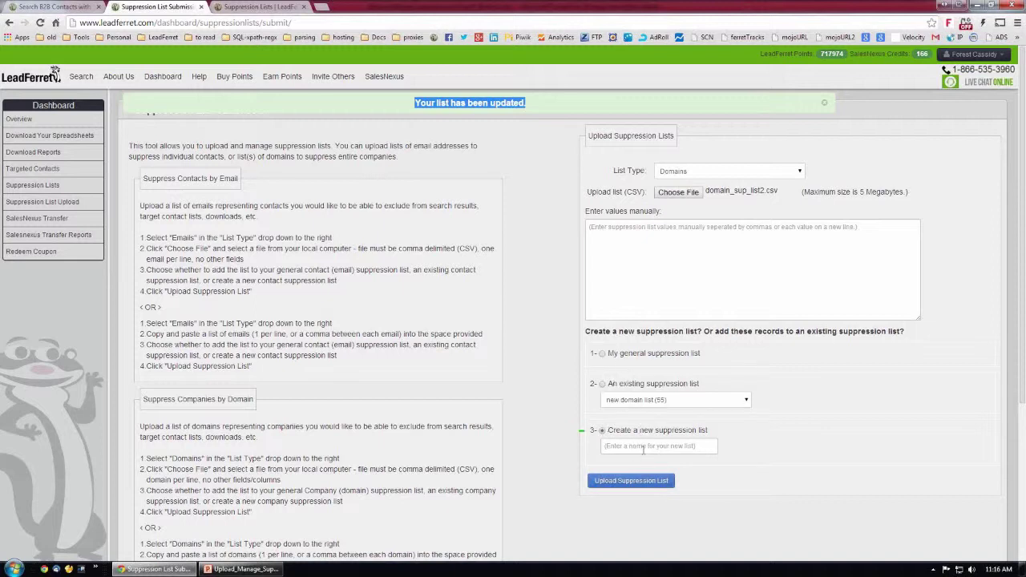
click(642, 446)
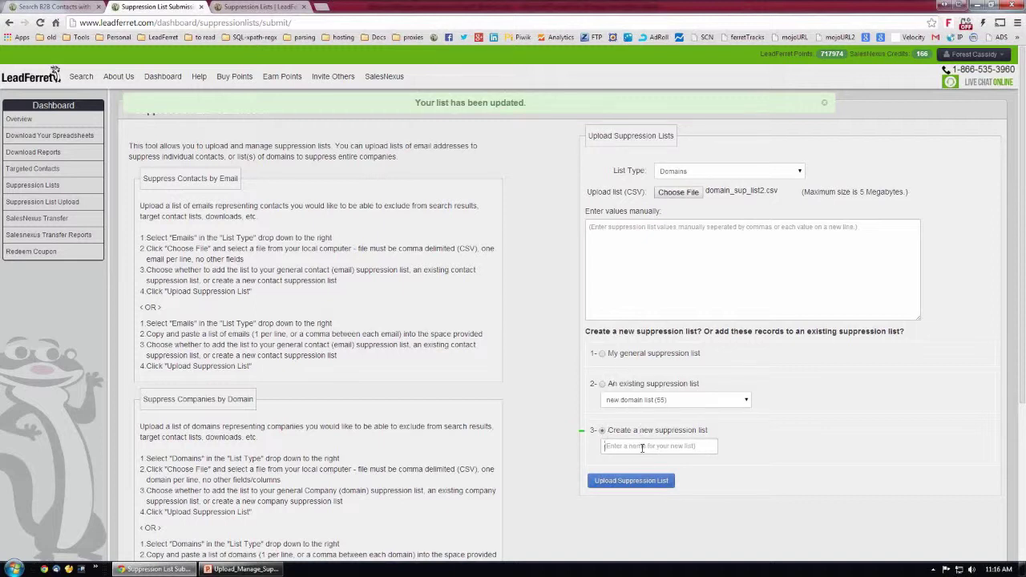
text(new domain)
key(ctrl+a)
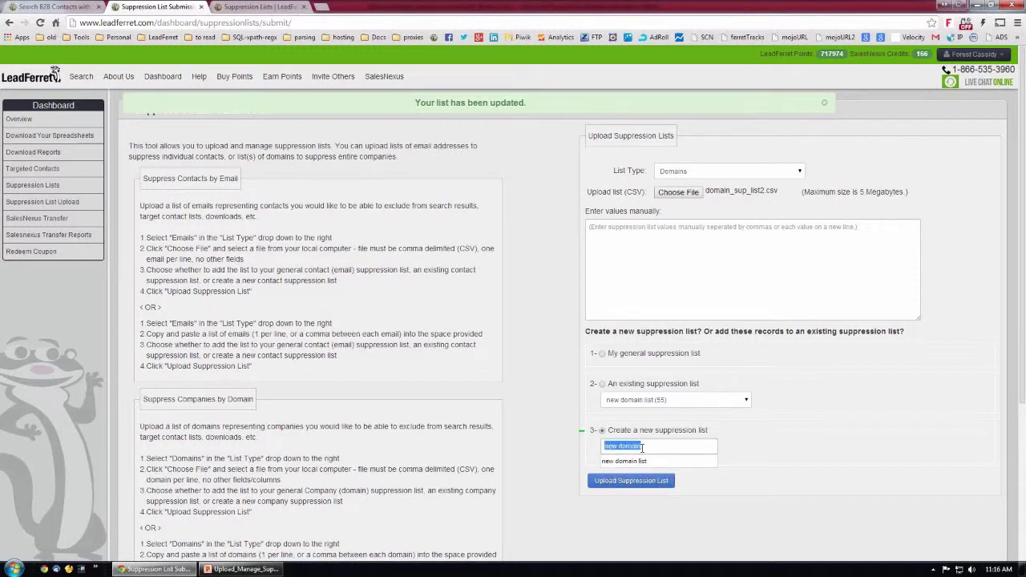
text(domain)
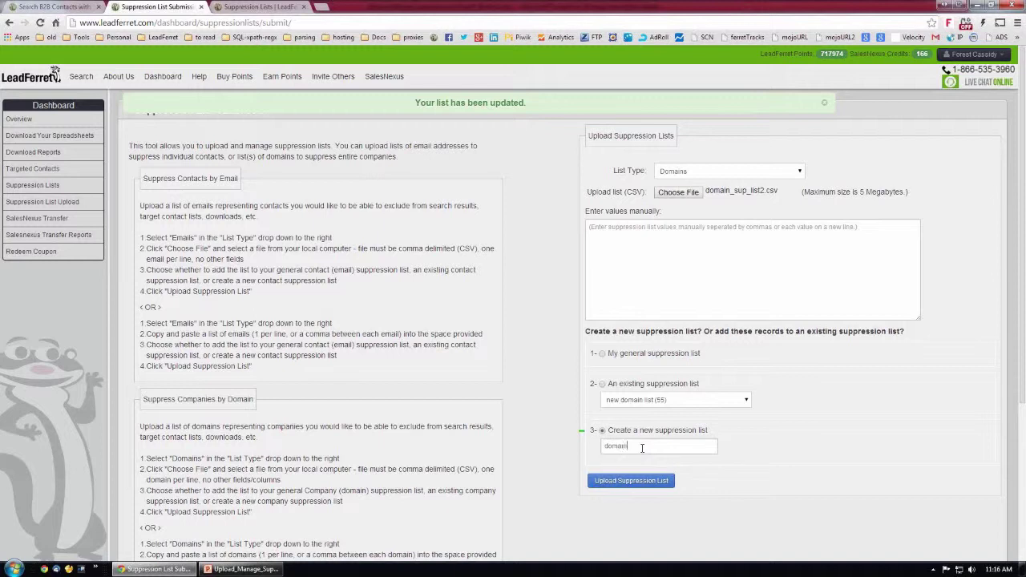
key(ctrl+a)
text(clients)
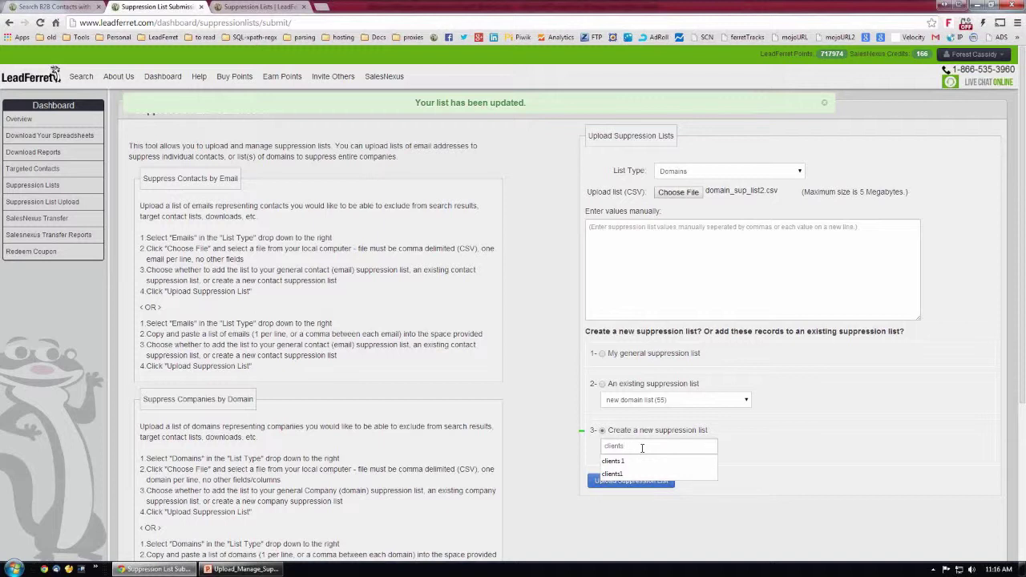
text( now)
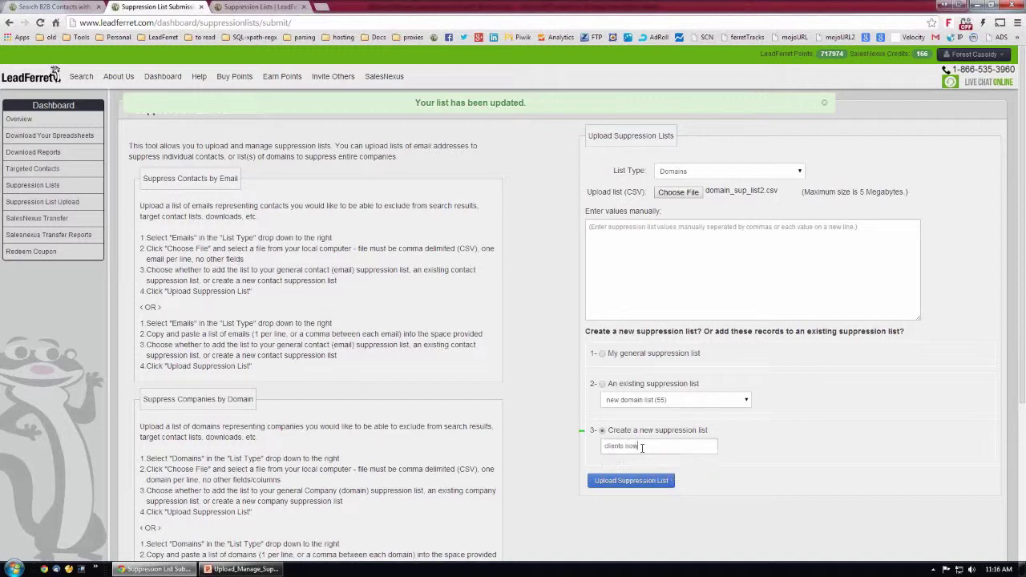
click(637, 481)
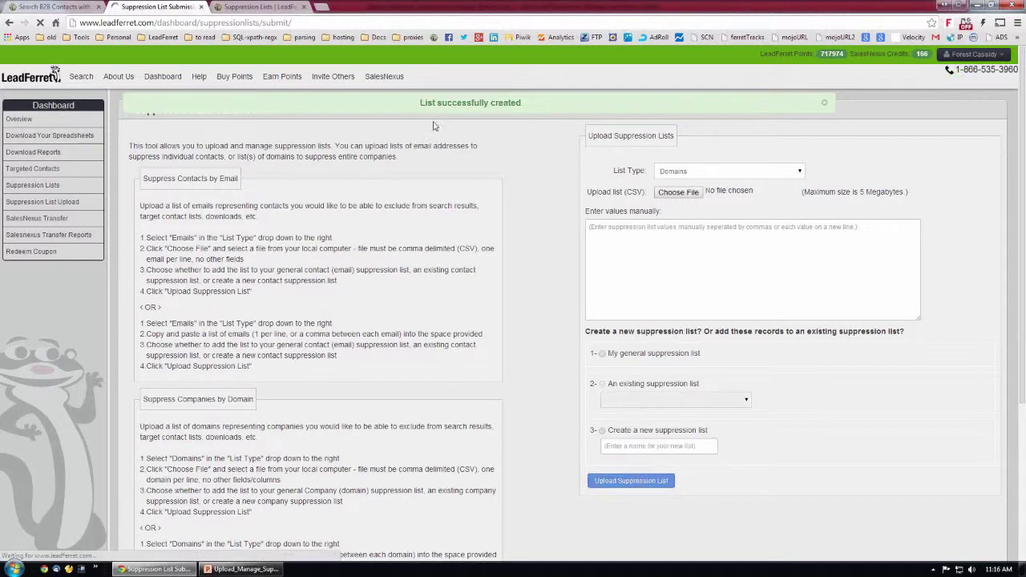
drag(421, 103, 522, 104)
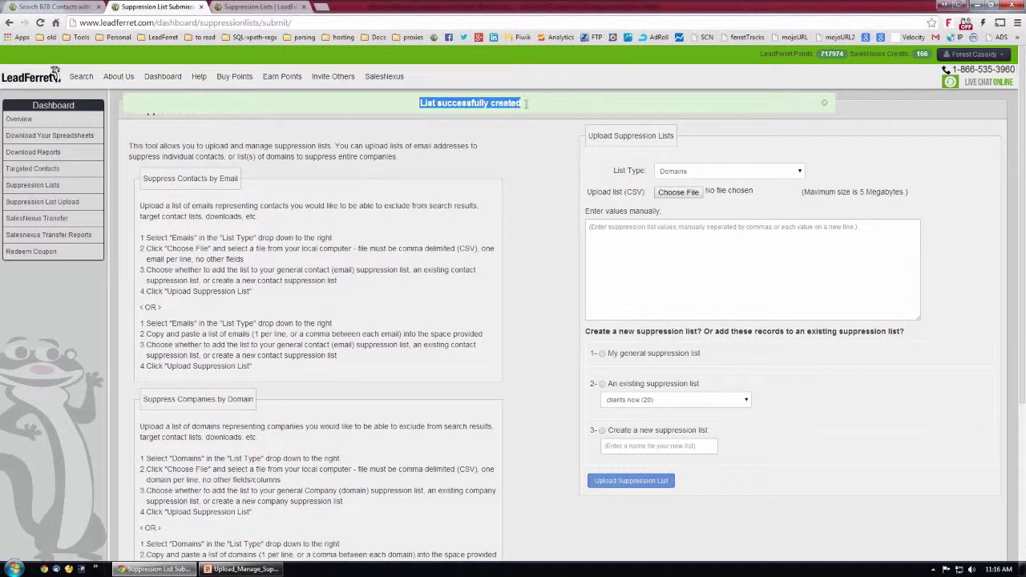
Reload the Suppression Lists page and look through both pages of suppressed items in the "clients now" list.
click(240, 8)
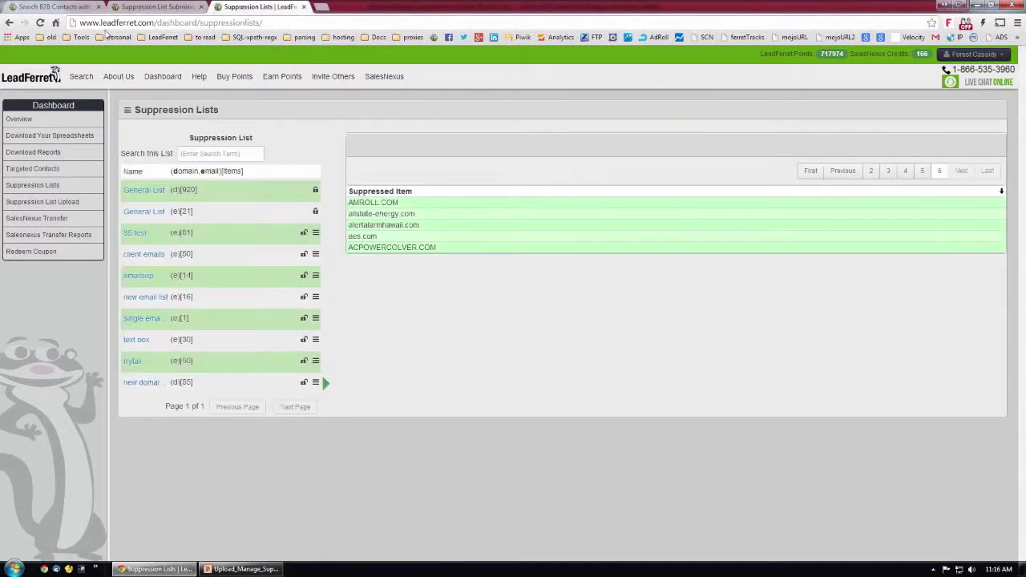
click(41, 23)
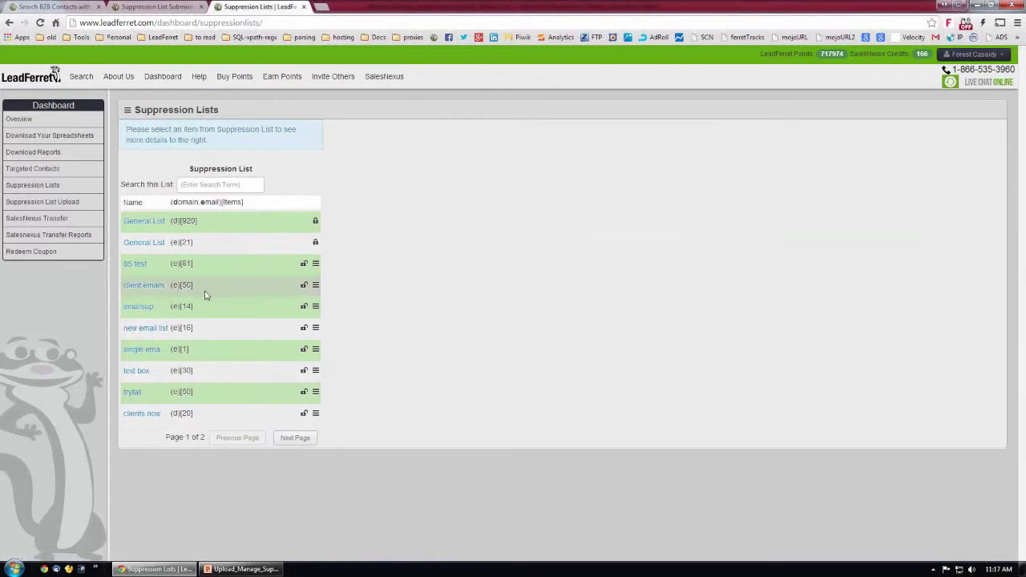
click(149, 413)
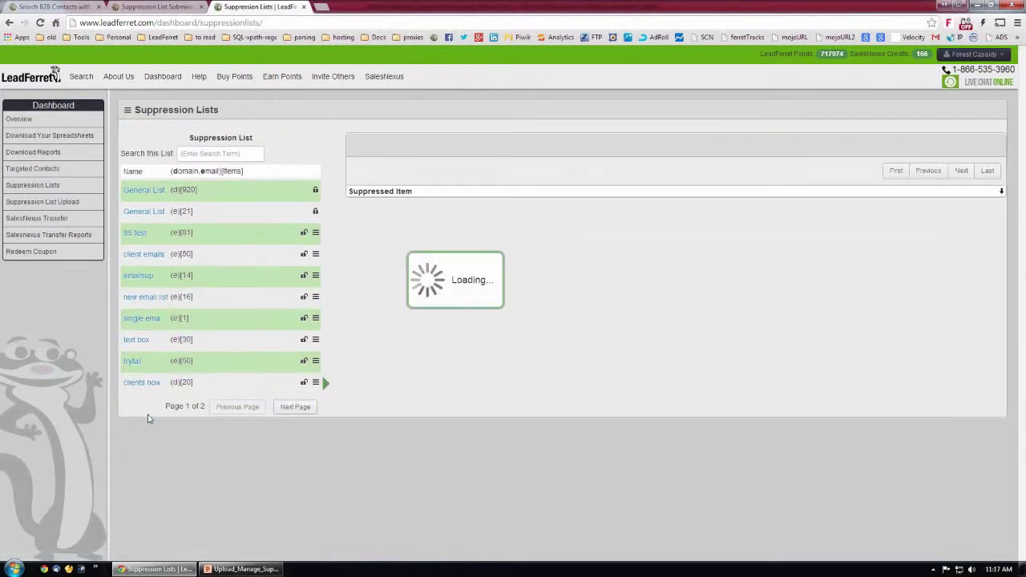
click(939, 171)
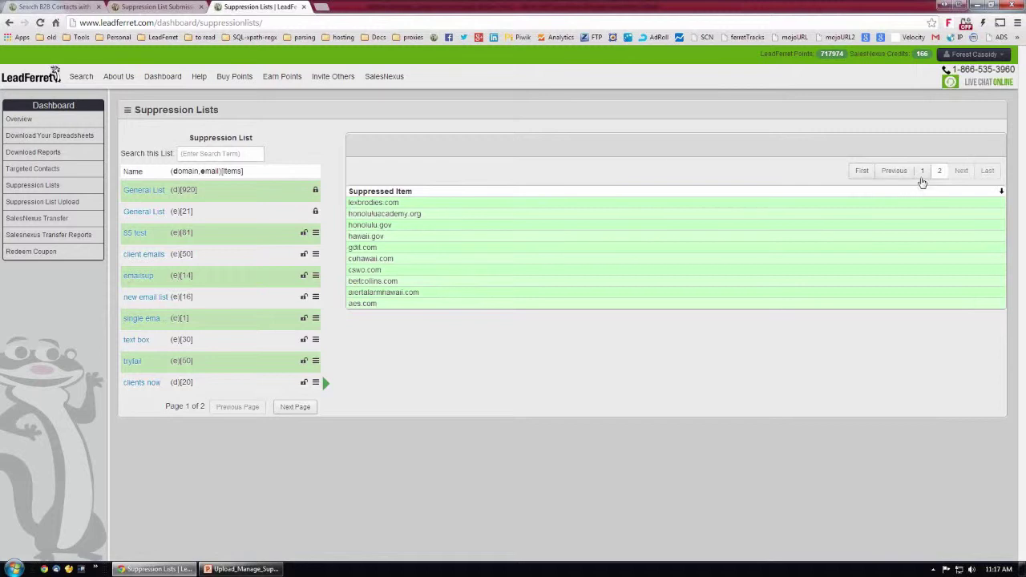
click(922, 173)
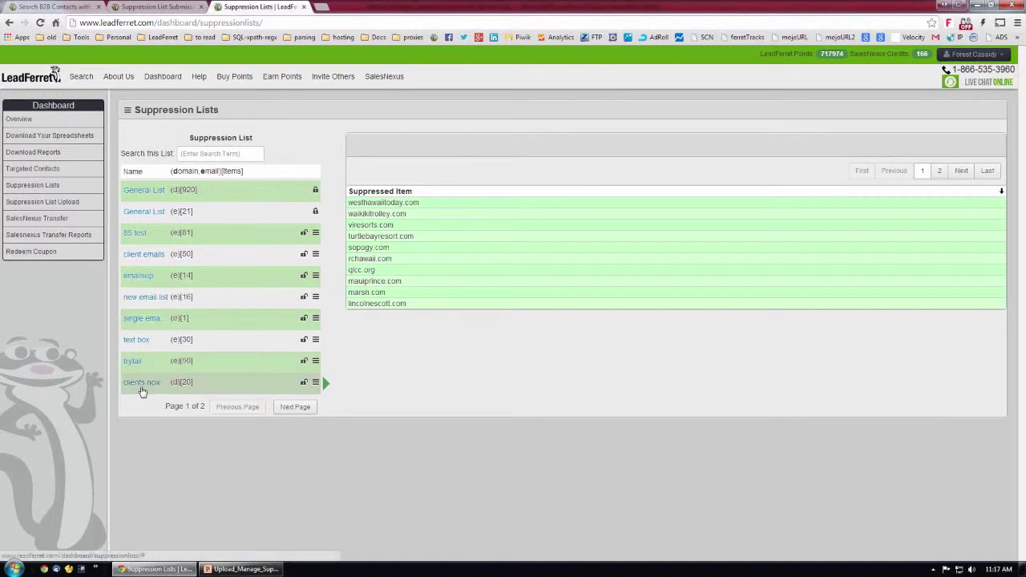
Check the management options of the "clients now" list and return to the Suppression List Submission page.
click(315, 382)
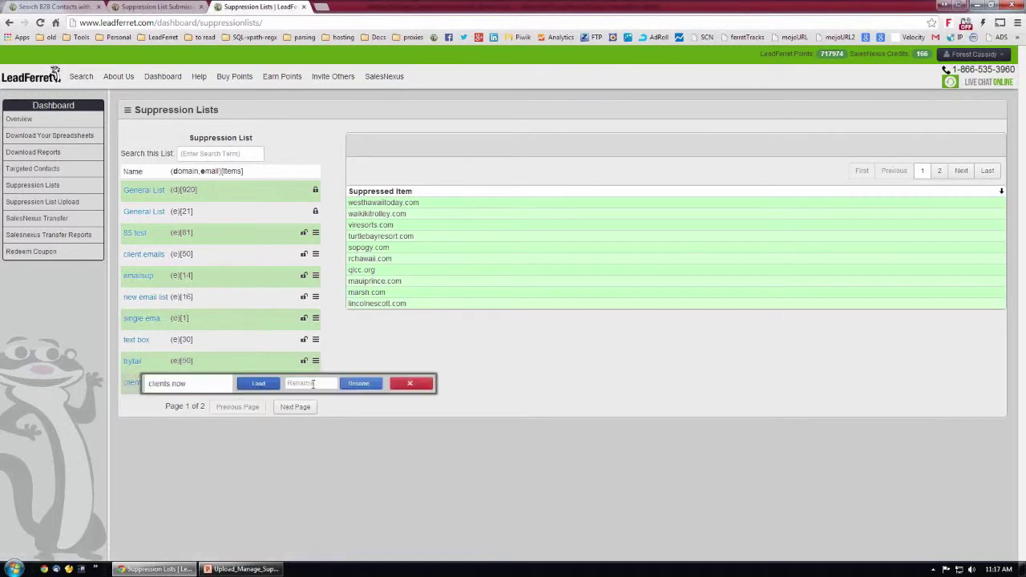
click(316, 383)
click(171, 10)
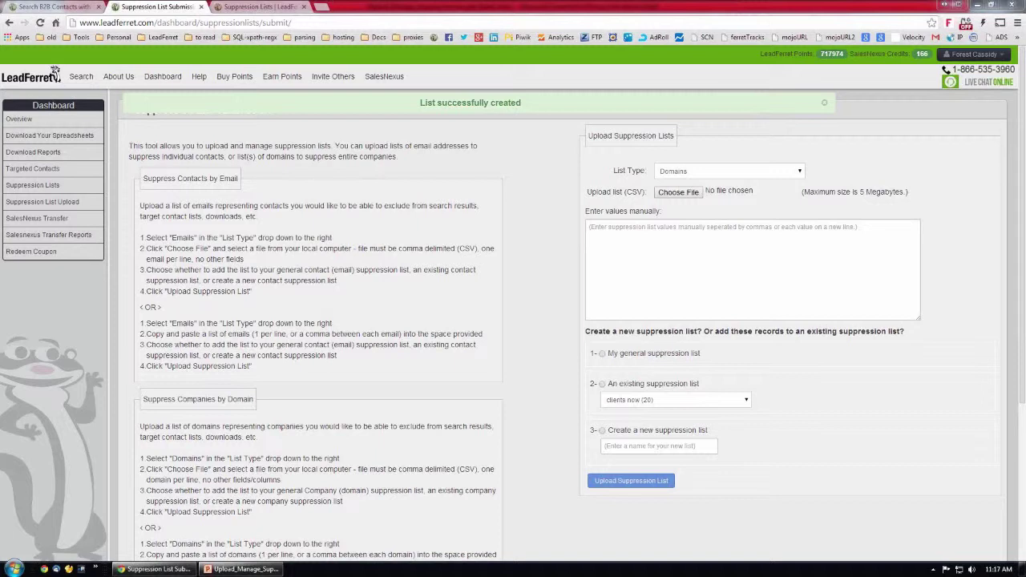
Paste the copied domains, one per line, as manually entered values for the Domains list and review them.
click(641, 238)
key(ctrl+v)
scroll(740, 268, up, 5)
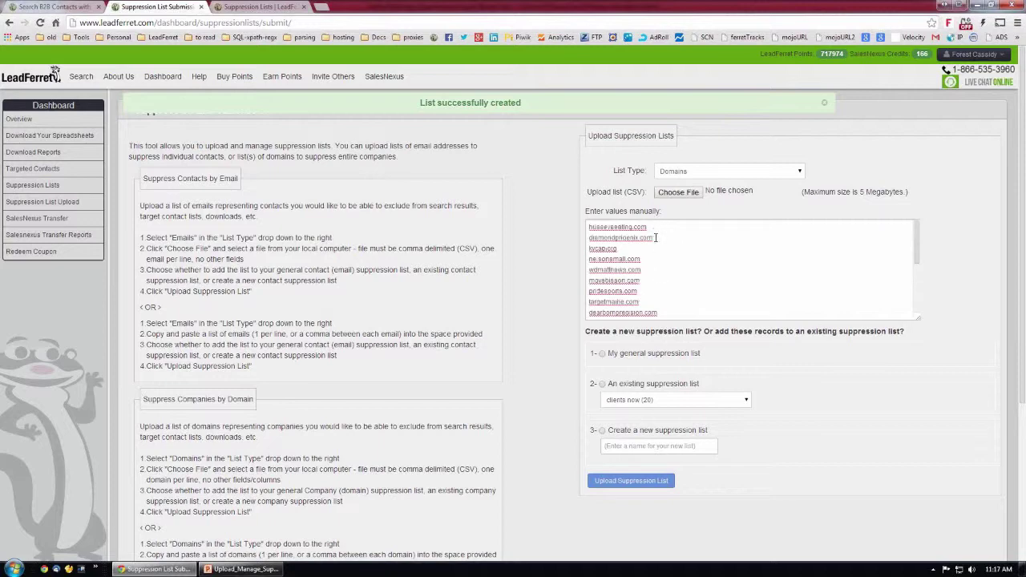
scroll(659, 298, down, 4)
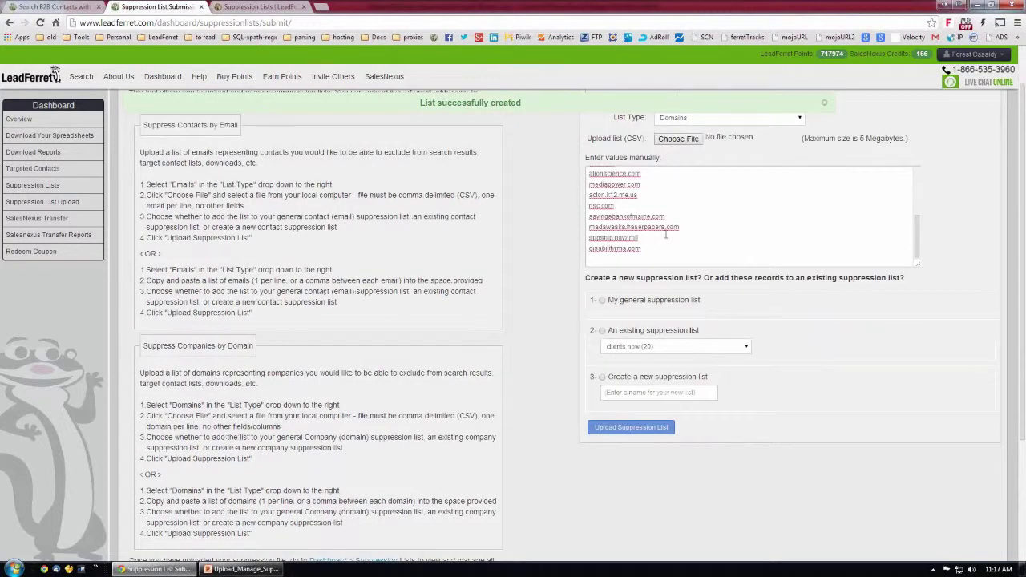
scroll(665, 234, up, 4)
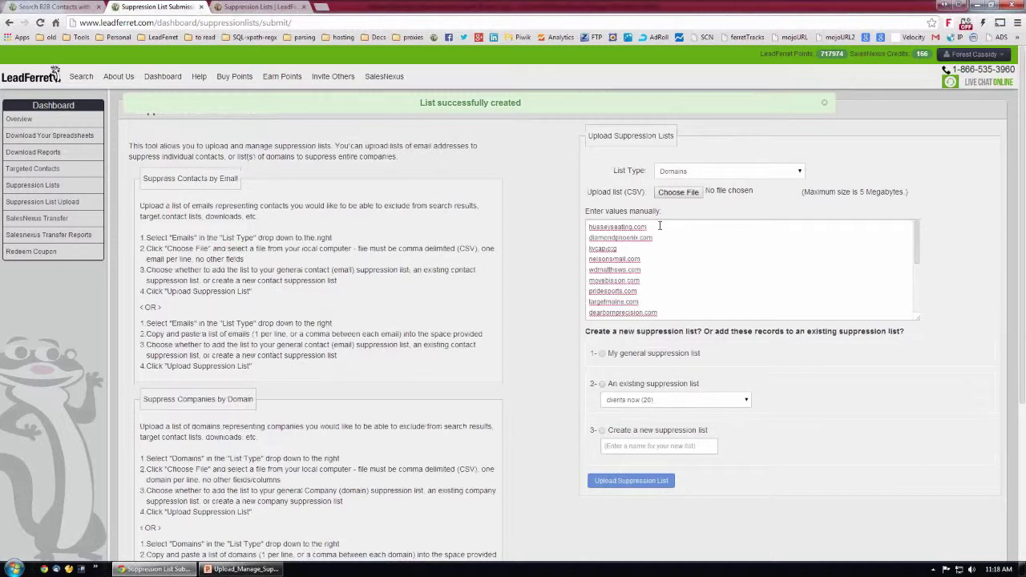
Try putting the first two pasted domains on one line and restore the line break between them.
key(Delete)
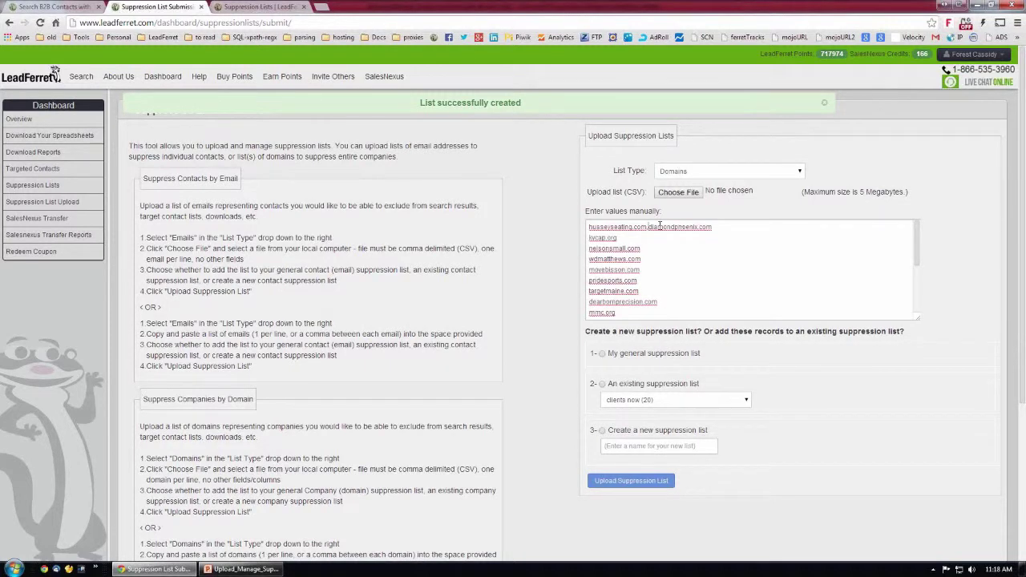
key(Delete)
key(Return)
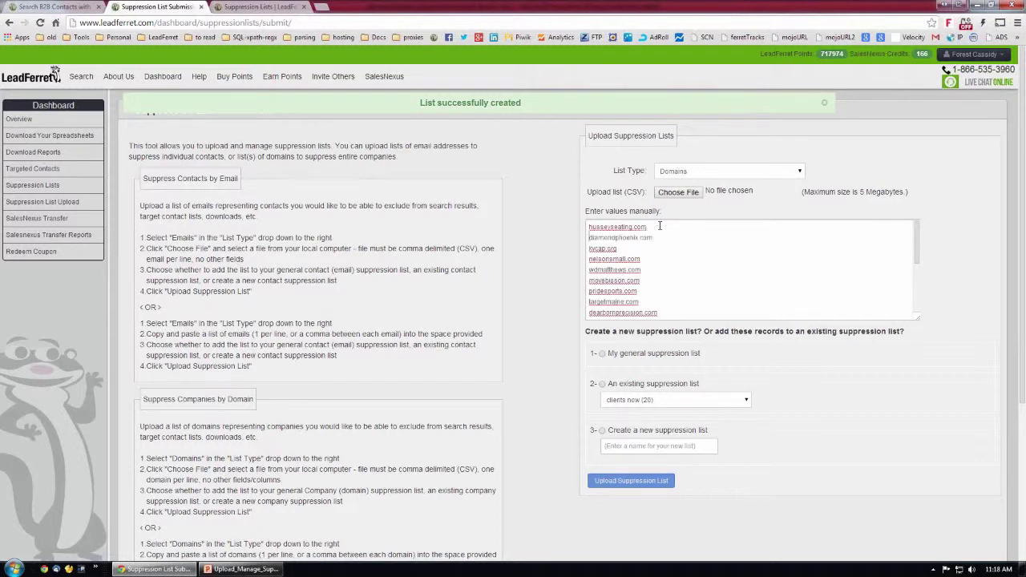
Create a new suppression list named "new66" as the destination and upload the pasted domains to it.
click(601, 431)
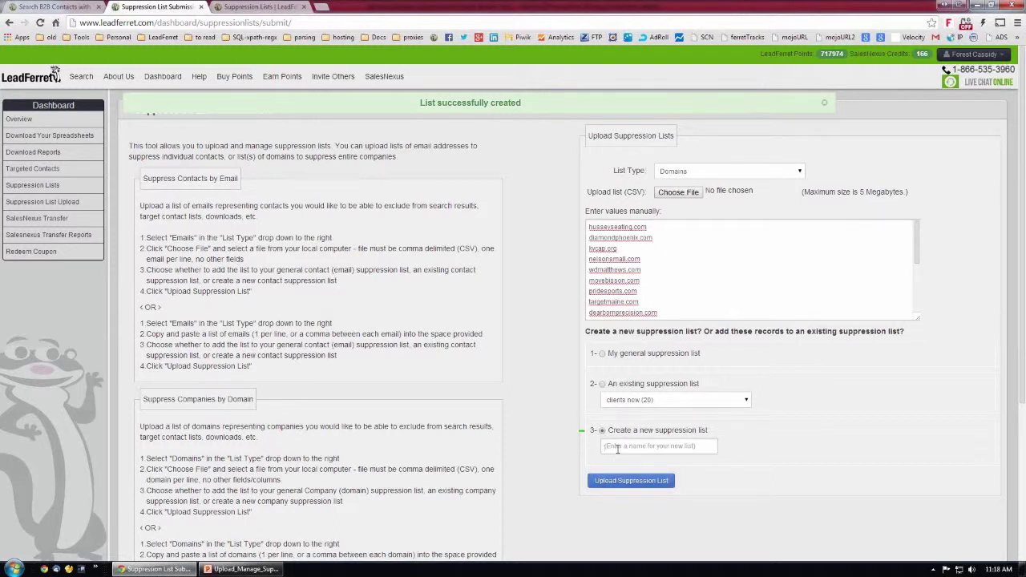
text(newdo)
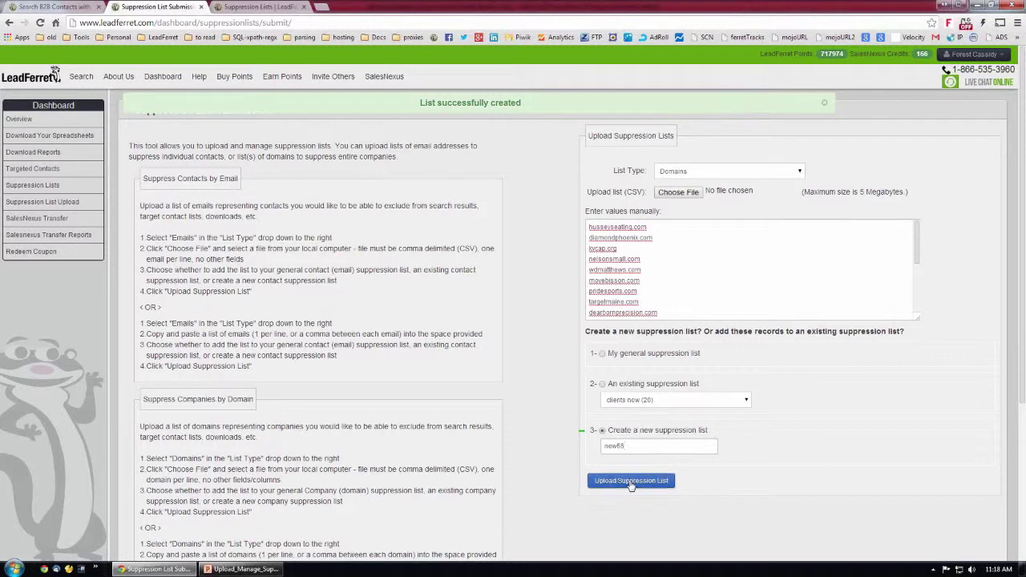
click(631, 485)
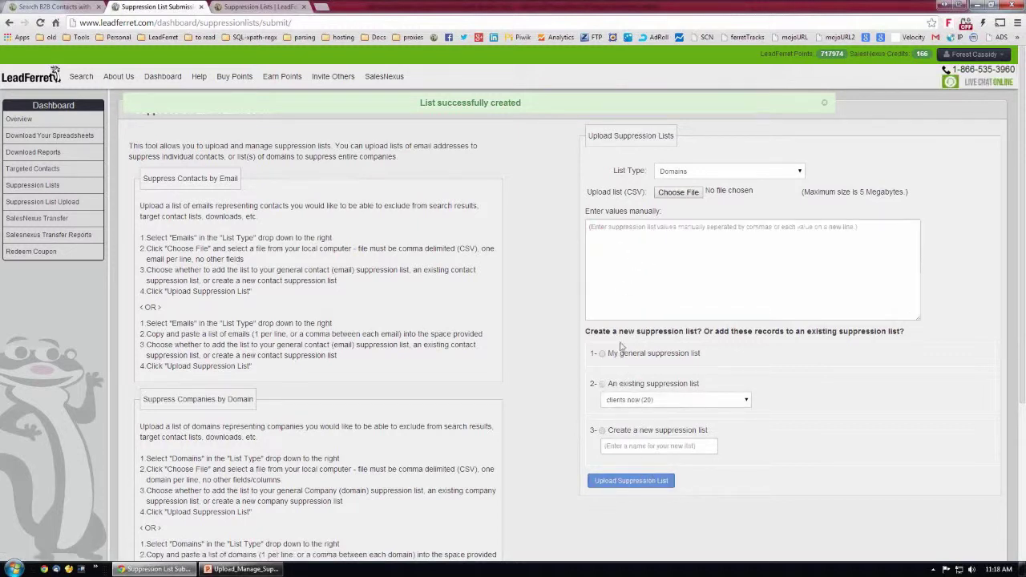
Reload the Suppression Lists page, open the "new66" list and look through both pages of its suppressed items.
click(263, 8)
click(40, 23)
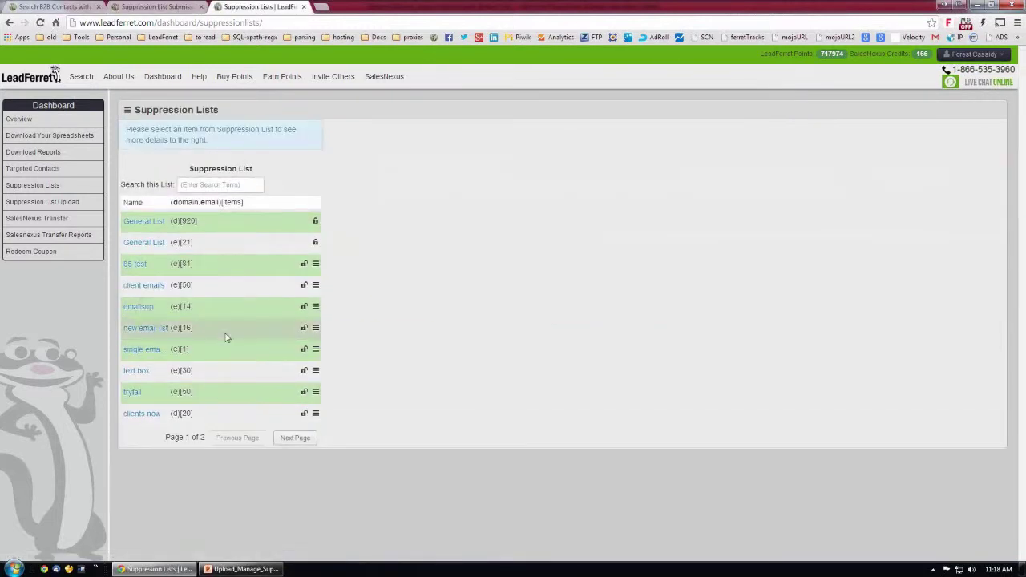
click(292, 438)
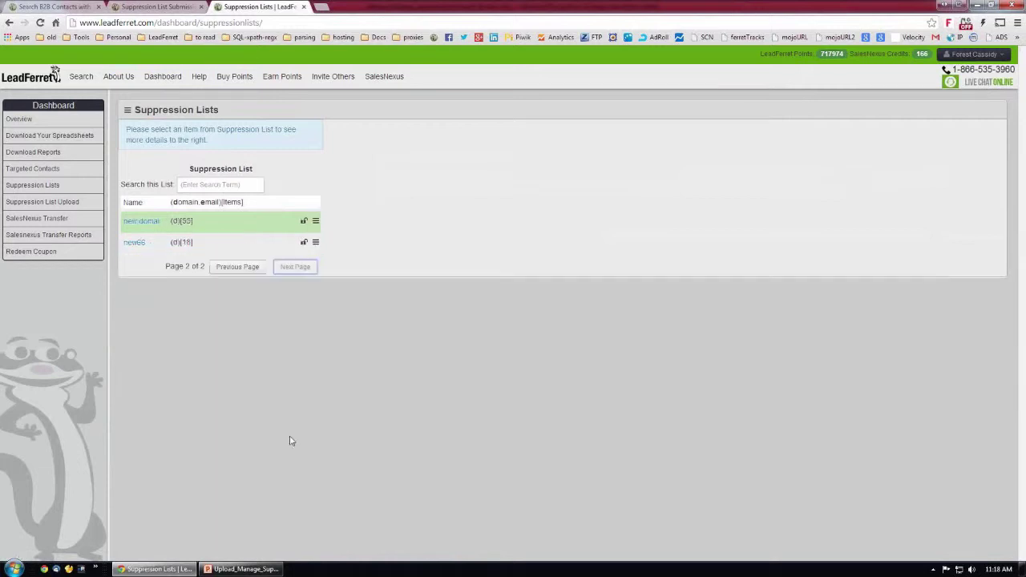
click(135, 243)
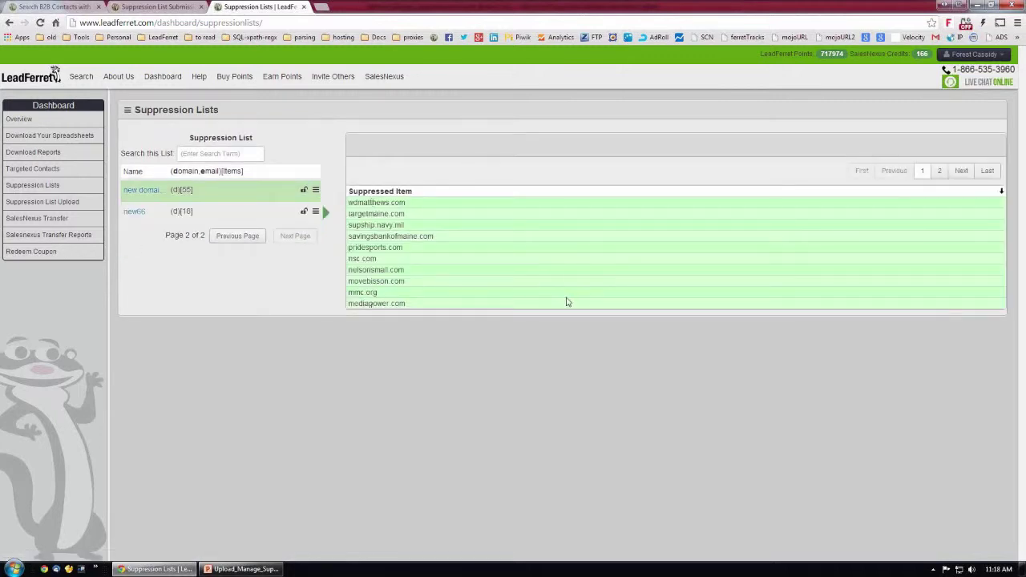
click(941, 174)
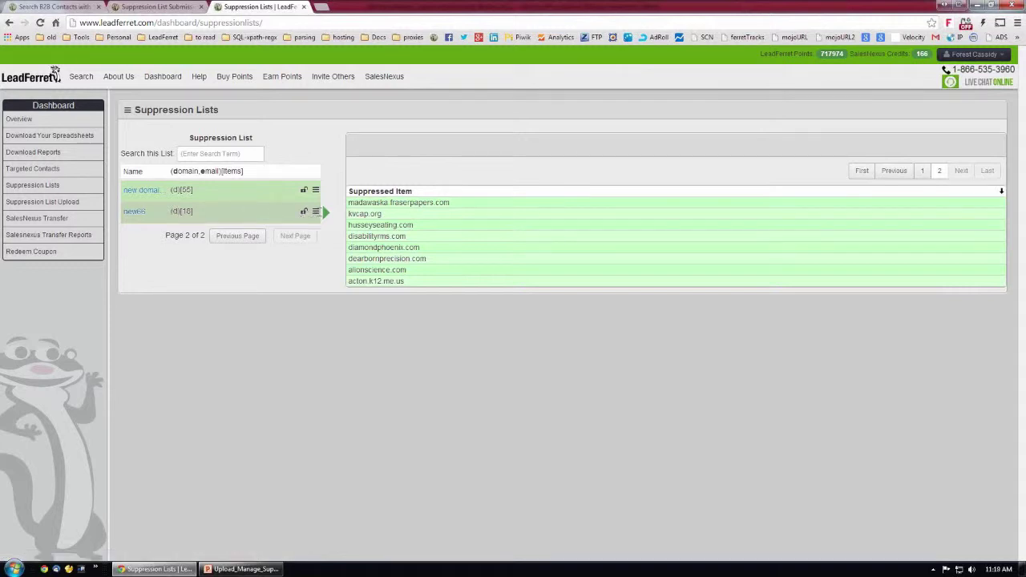
Show the load, rename and delete options of the "new66" list and load its items from there.
click(315, 211)
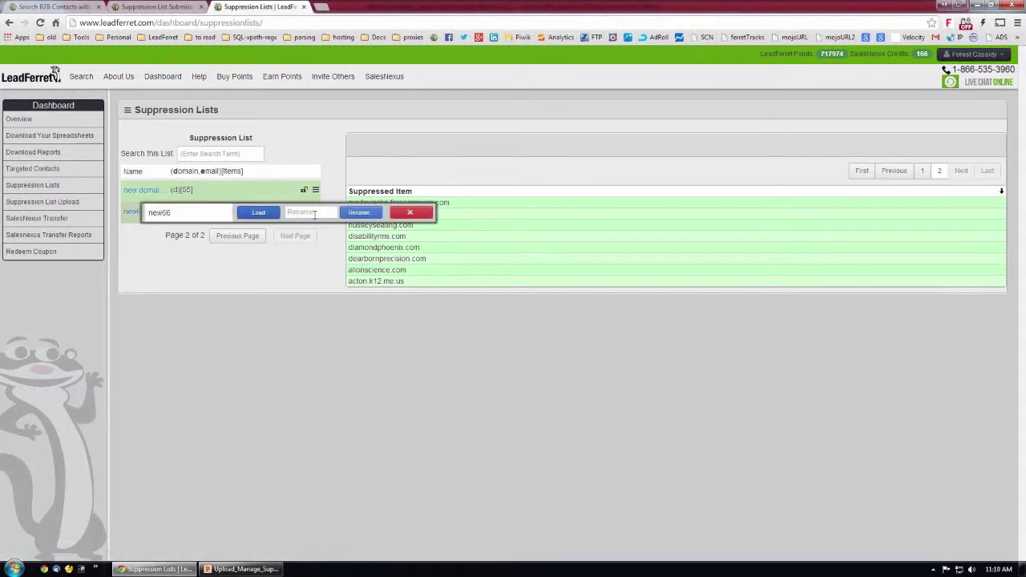
click(258, 213)
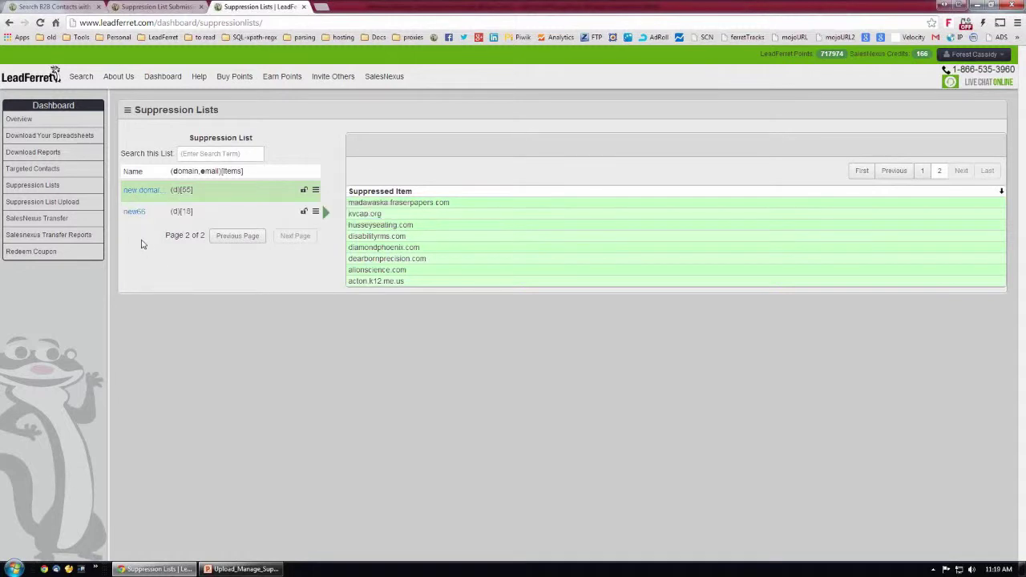
click(316, 211)
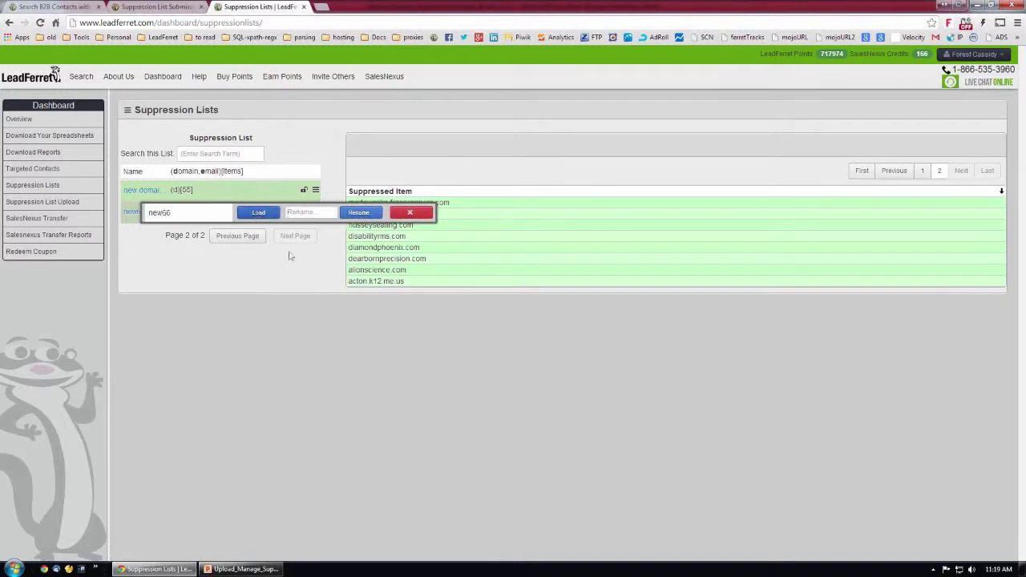
click(317, 213)
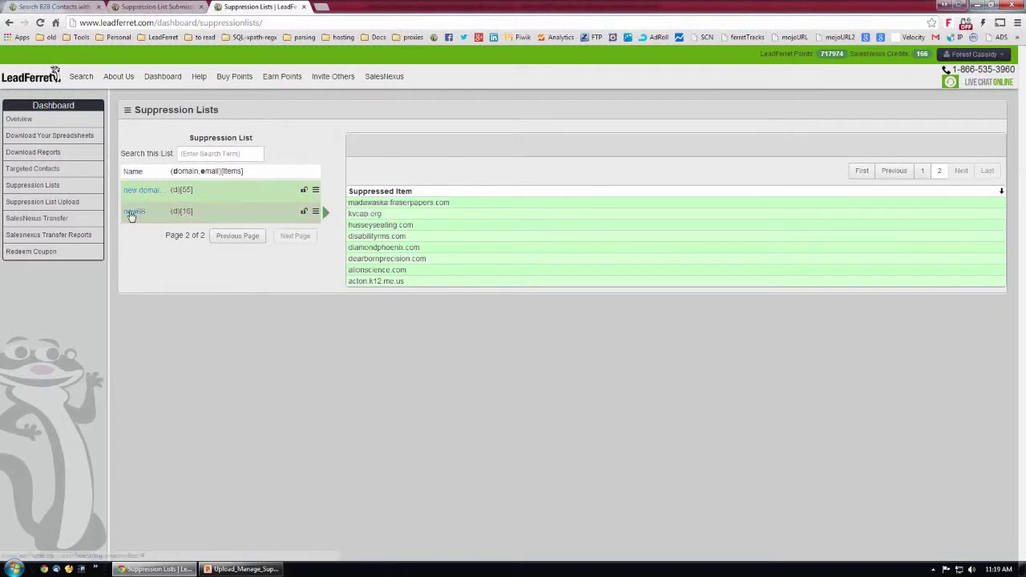
click(315, 213)
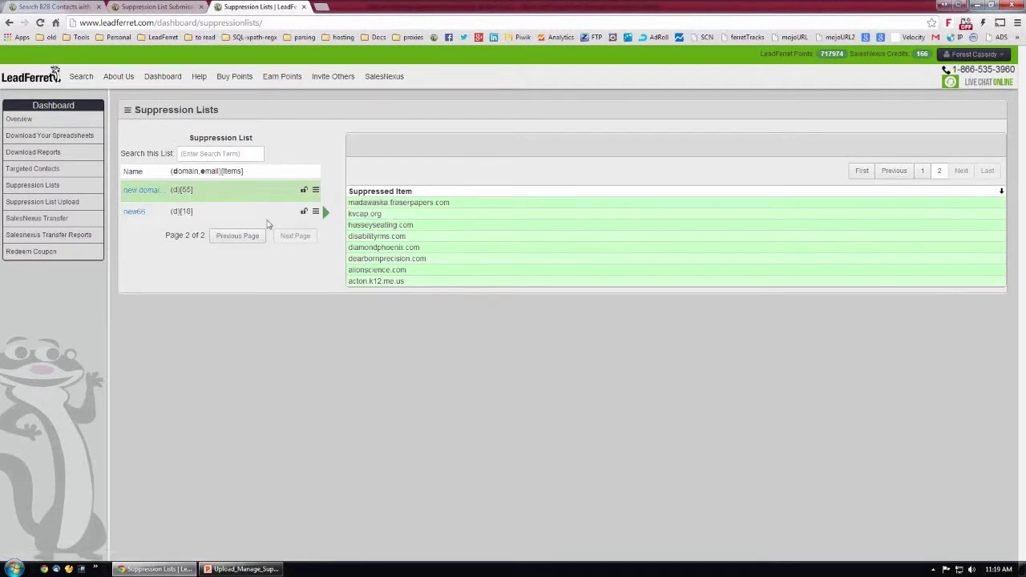
Delete the "new66" list, un-suppressing its items from the General Suppression List, and go back to the first page of lists.
click(315, 213)
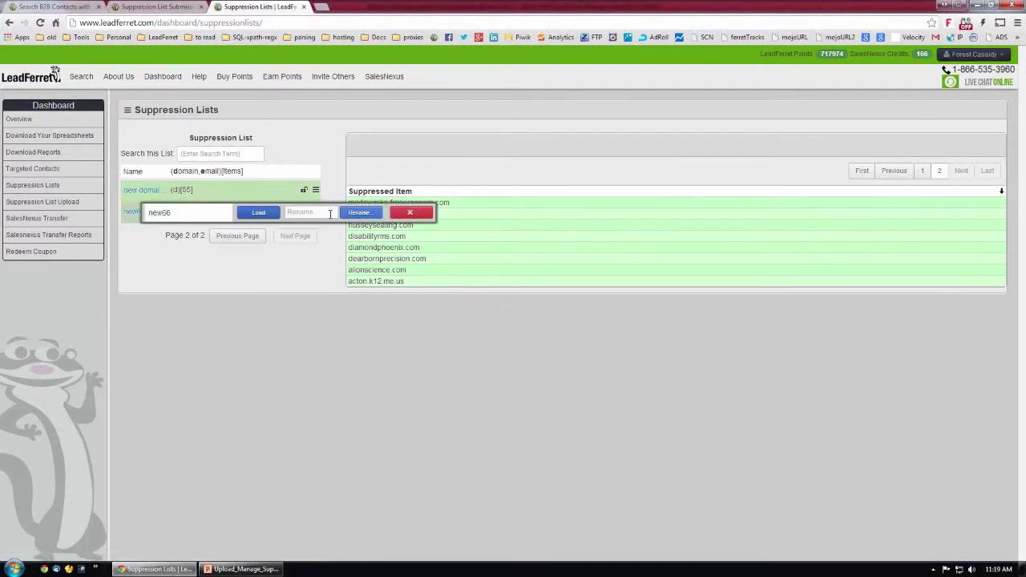
click(407, 214)
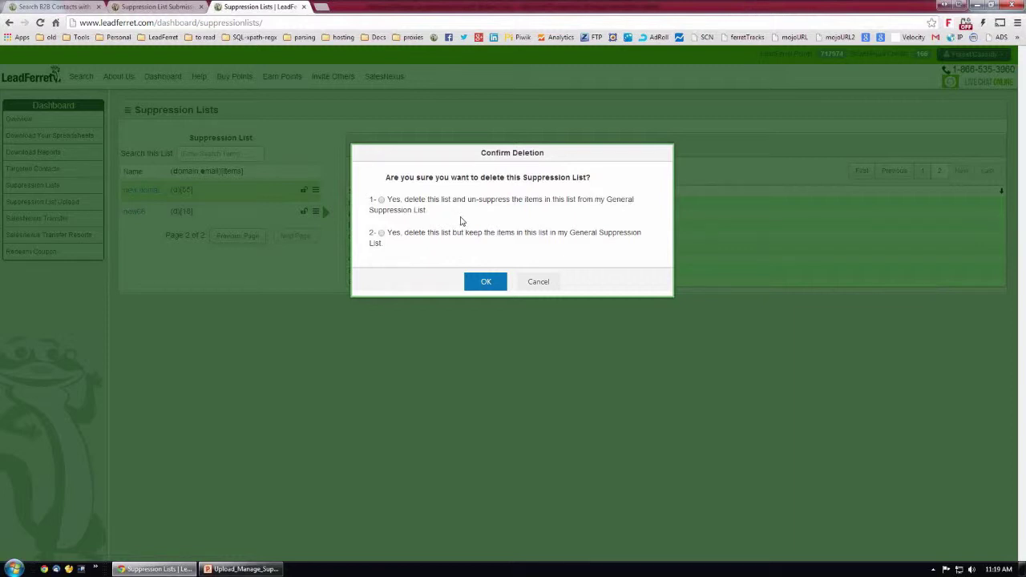
click(383, 235)
click(381, 200)
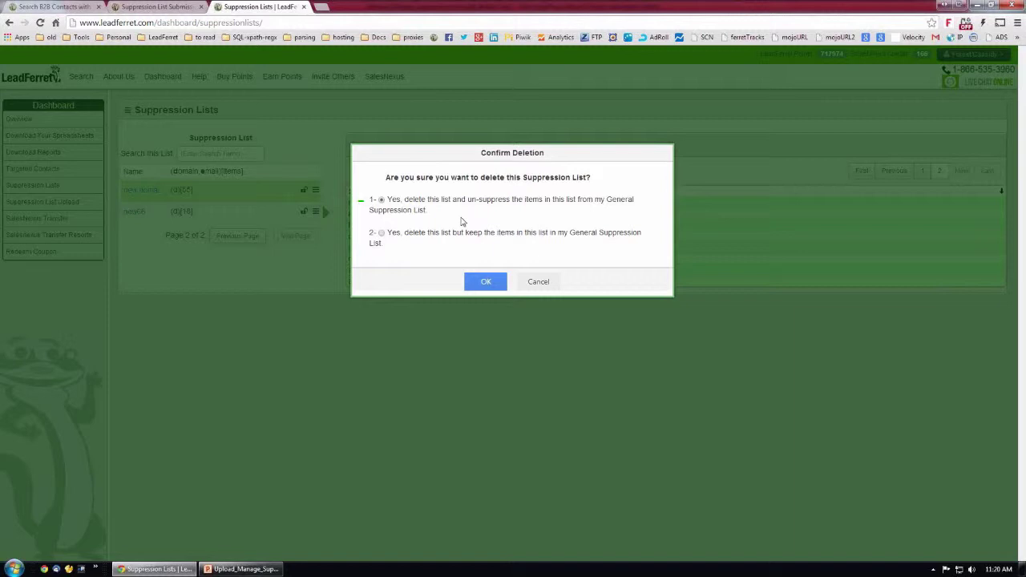
click(483, 282)
click(486, 285)
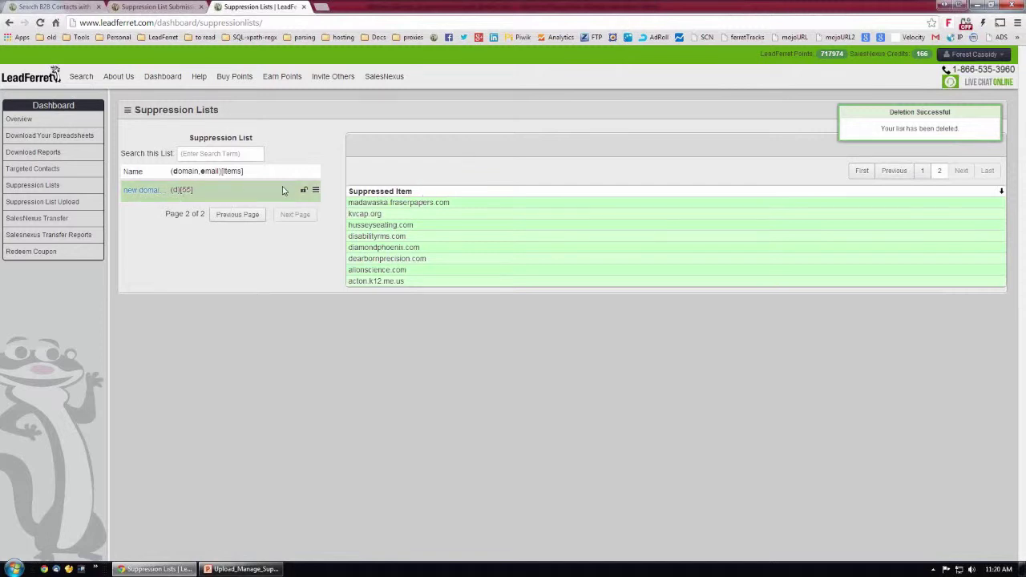
click(237, 215)
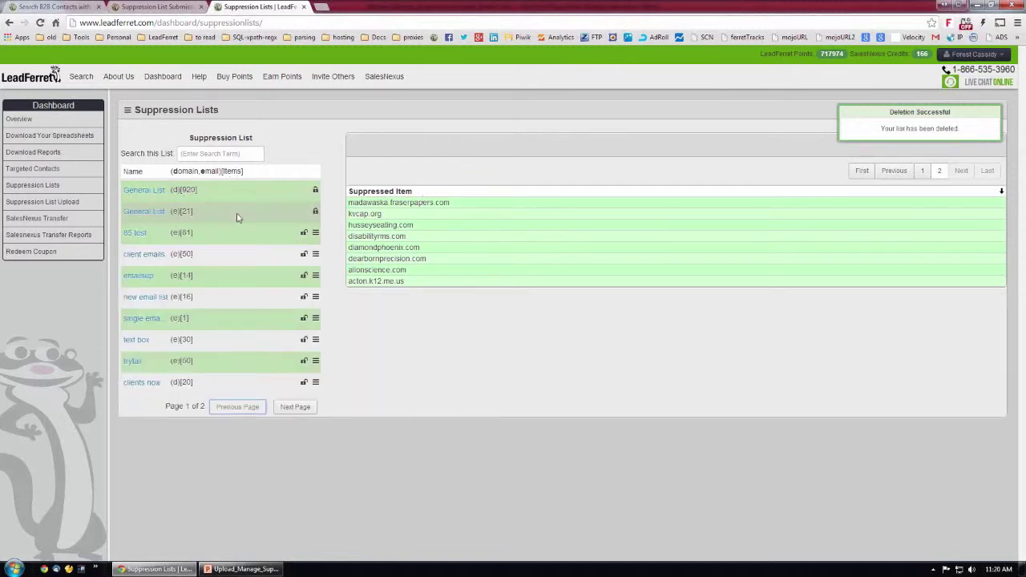
Return to the Suppression List Submission page and set the list type to Emails.
click(150, 7)
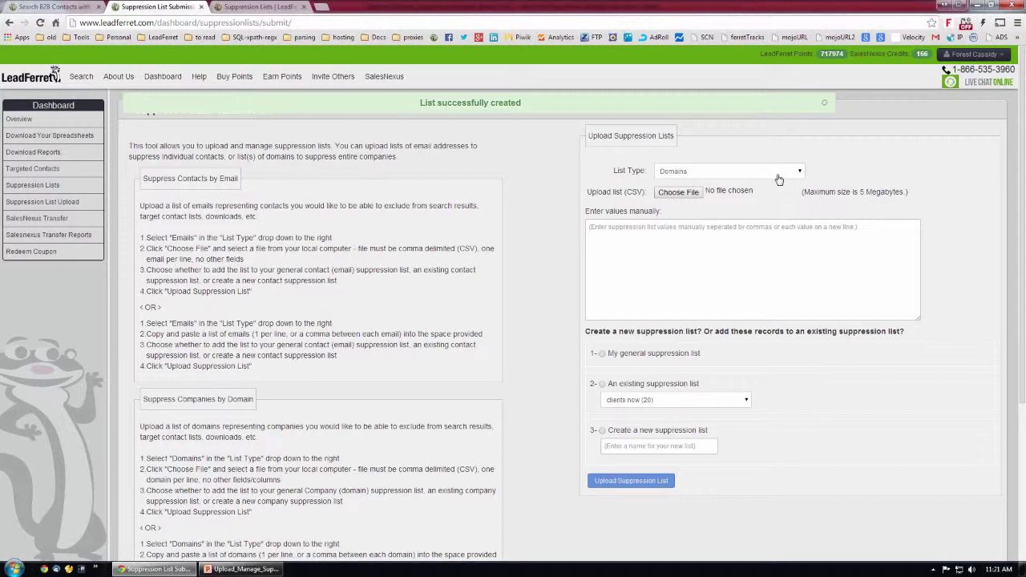
click(726, 246)
scroll(725, 246, down, 2)
scroll(725, 246, up, 2)
click(796, 173)
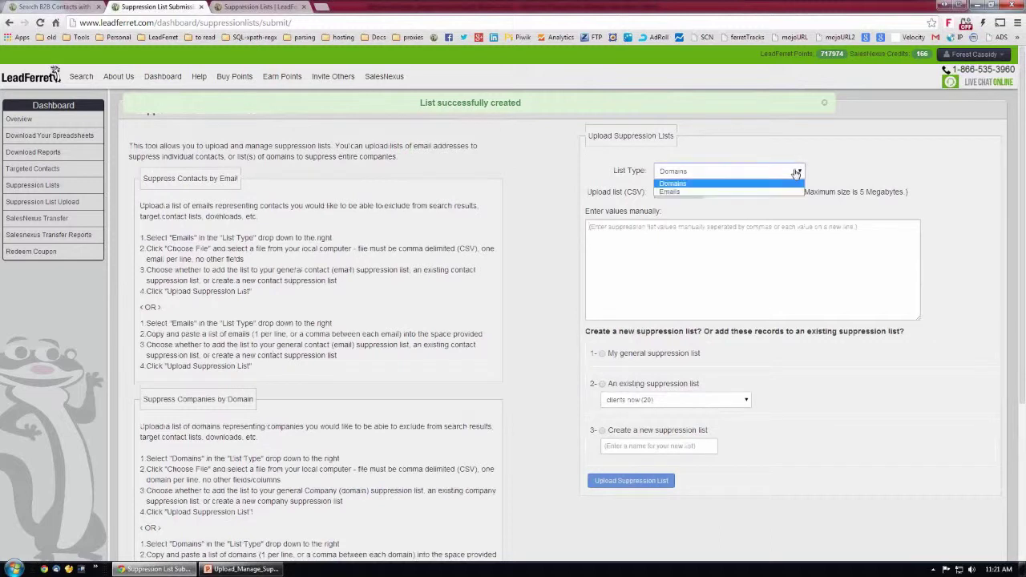
click(730, 194)
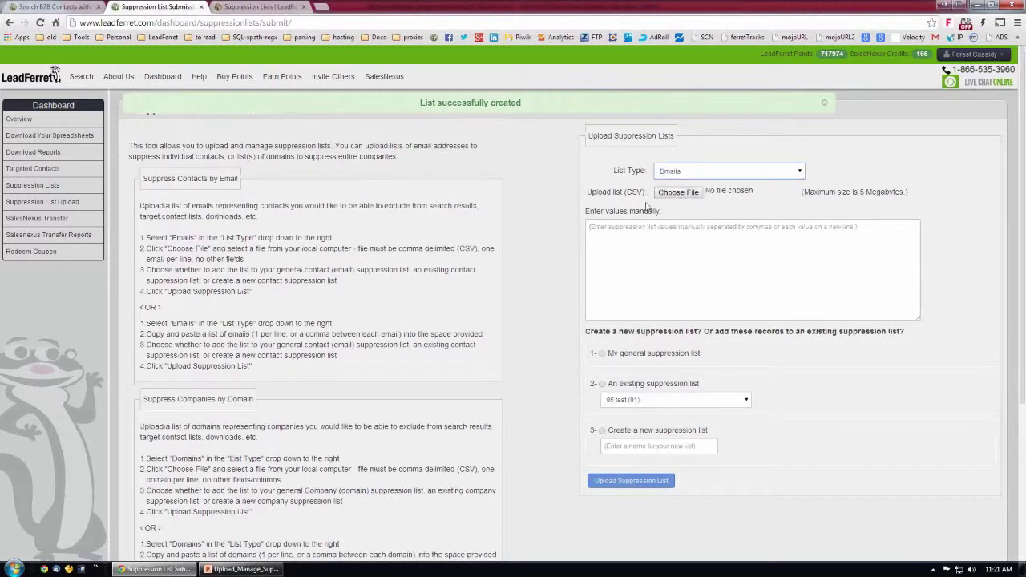
Choose email_sup_list1.csv from the suplists folder and upload it to the general suppression list.
click(677, 194)
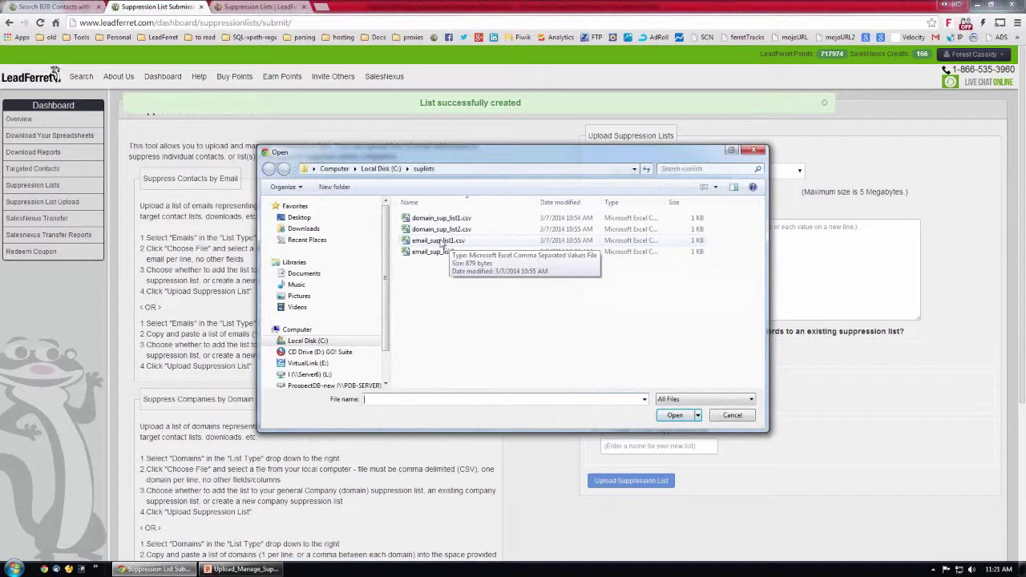
double_click(441, 240)
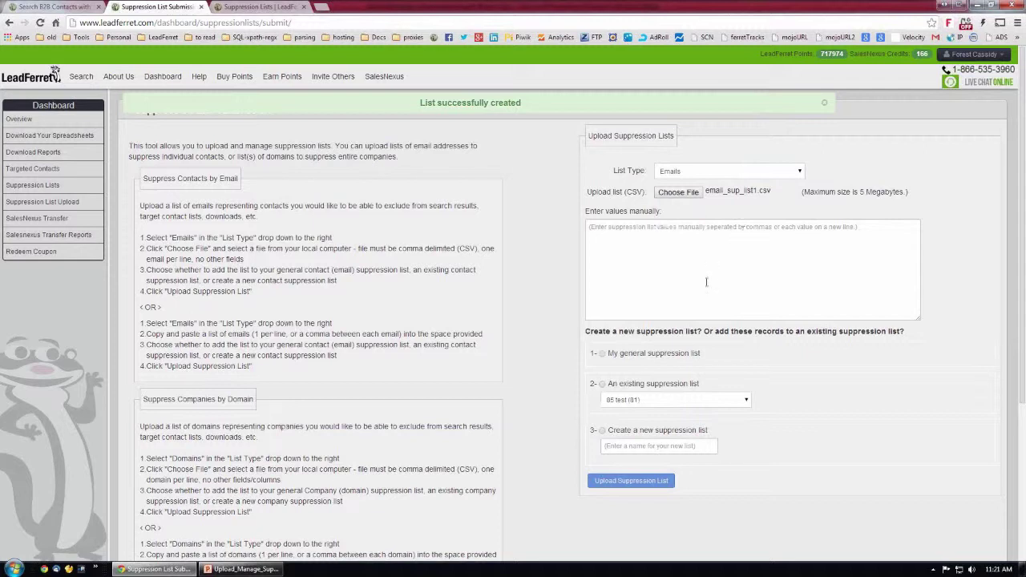
click(602, 354)
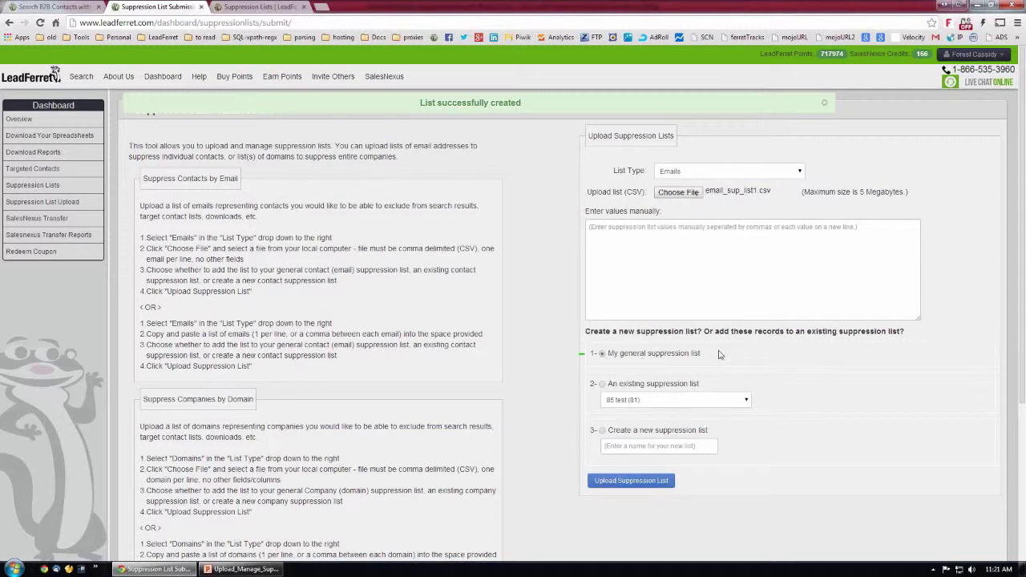
click(632, 481)
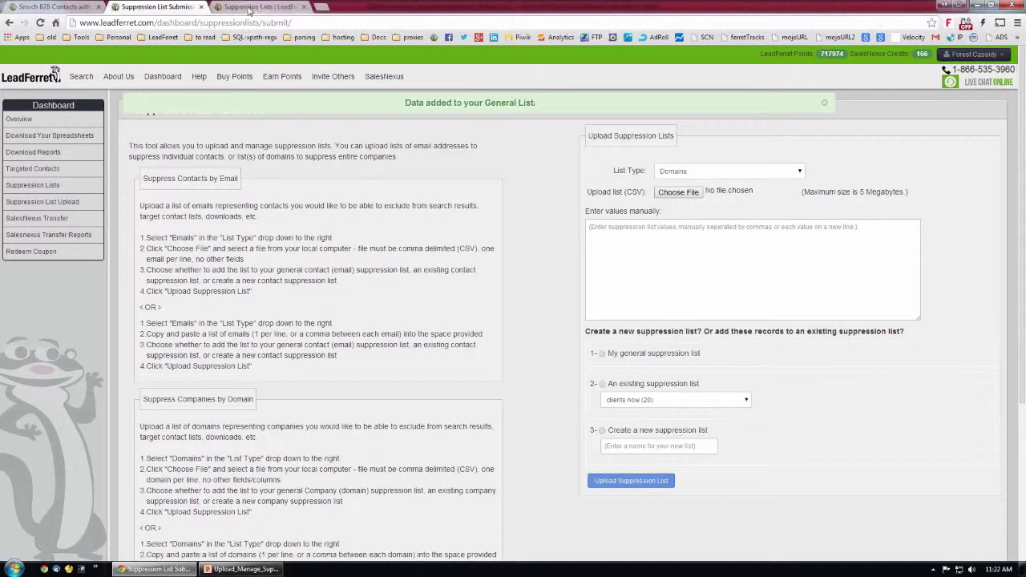
drag(405, 103, 548, 103)
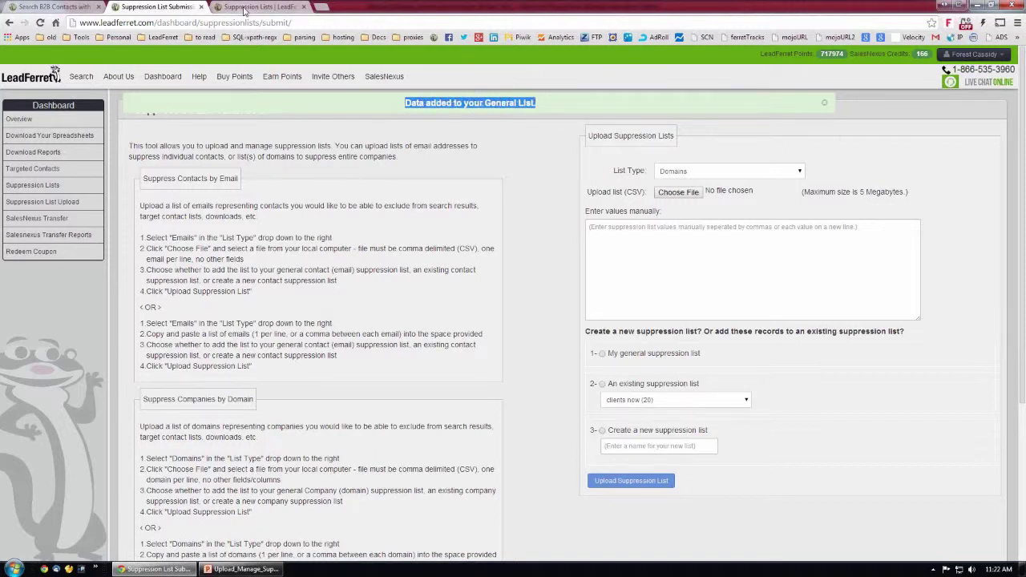
Reload the Suppression Lists page, check the item count of the email General List and open its suppressed items.
click(245, 8)
key(F5)
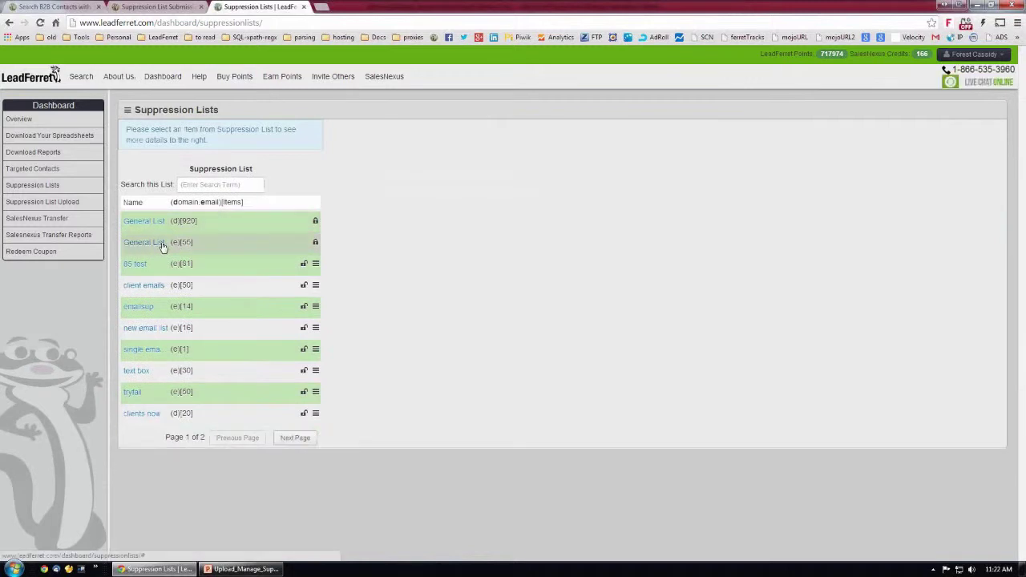
drag(194, 245, 174, 244)
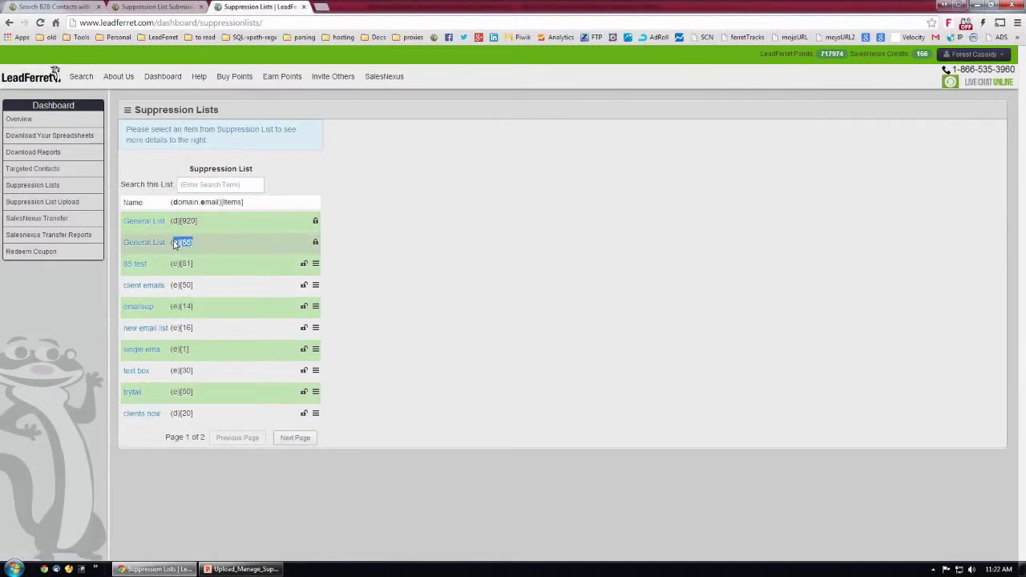
click(212, 246)
click(144, 243)
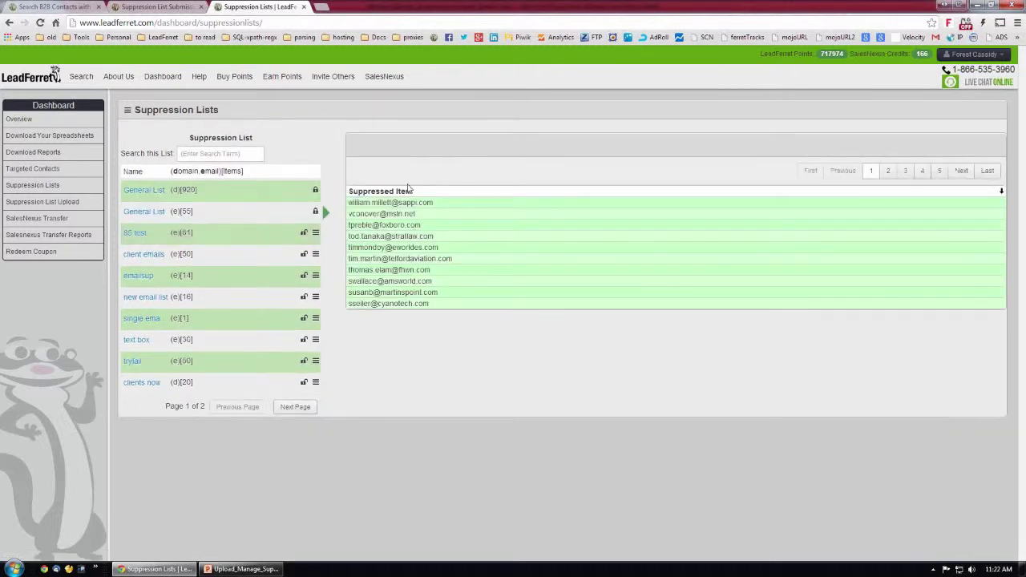
Page through the suppressed items of the email General List up to its last page.
click(889, 173)
click(907, 172)
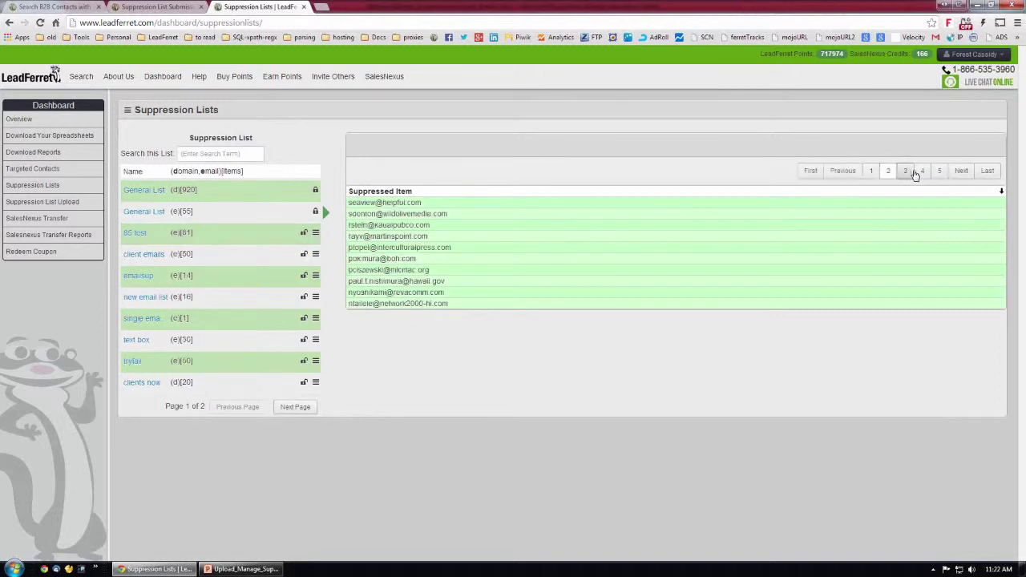
click(922, 173)
click(938, 173)
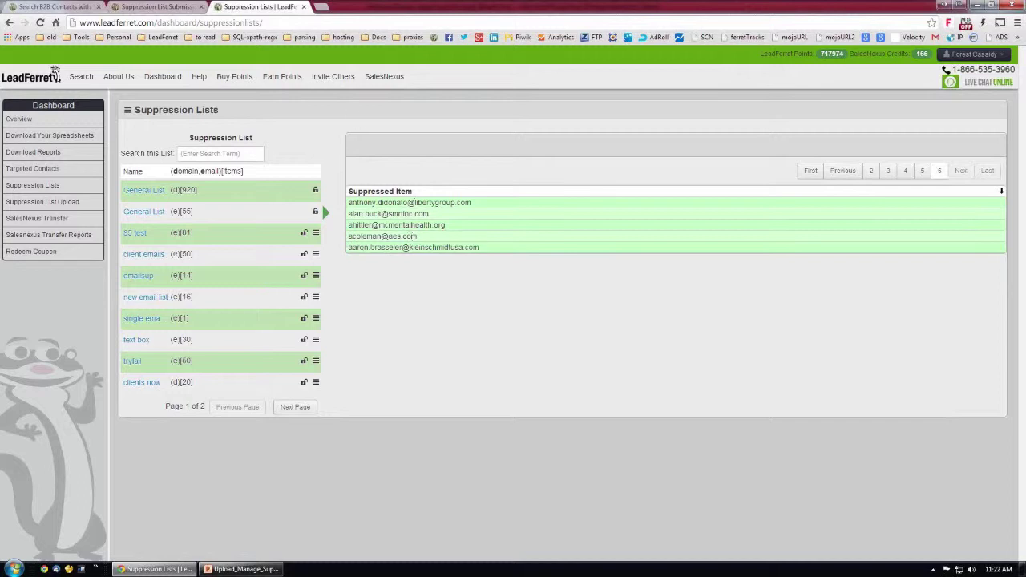
Return to the Suppression List Submission page, set the list type to Emails and choose to create a new suppression list.
click(183, 9)
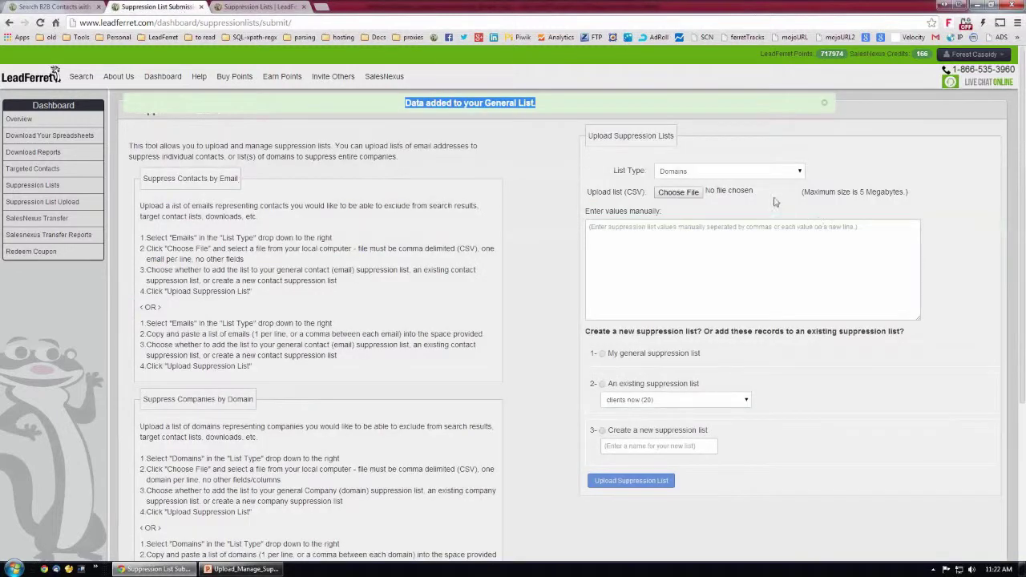
click(797, 172)
click(765, 192)
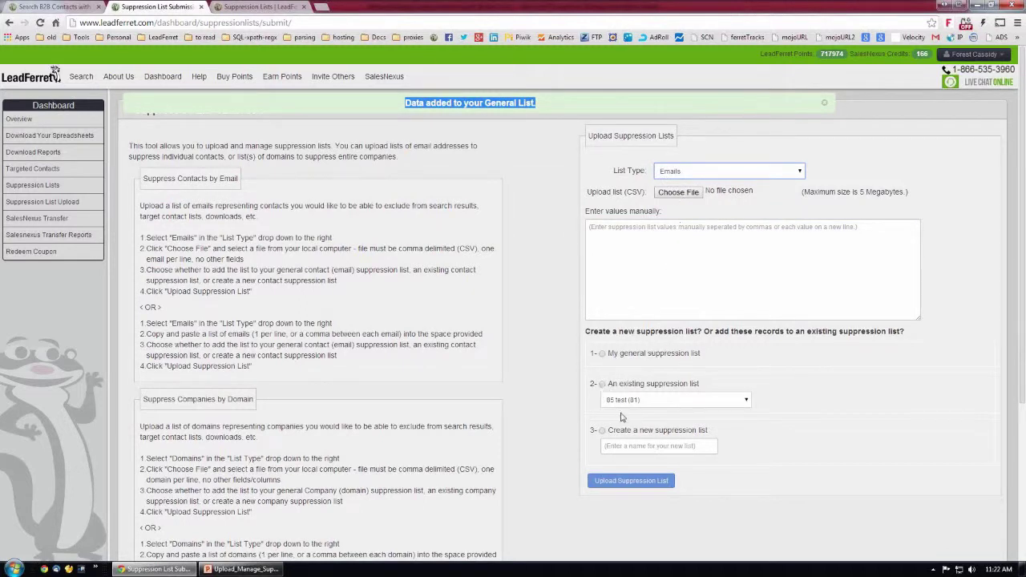
click(745, 401)
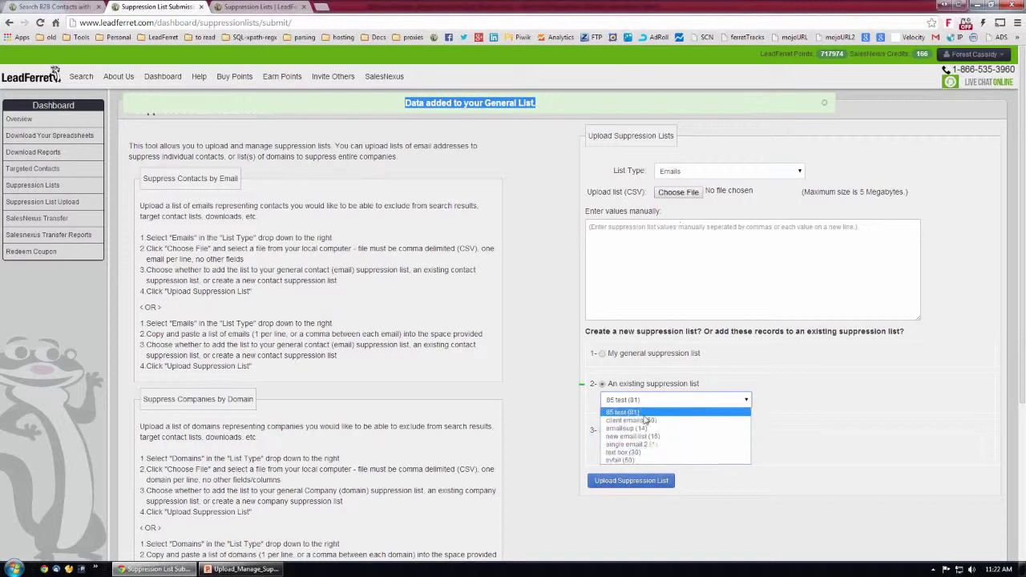
click(810, 382)
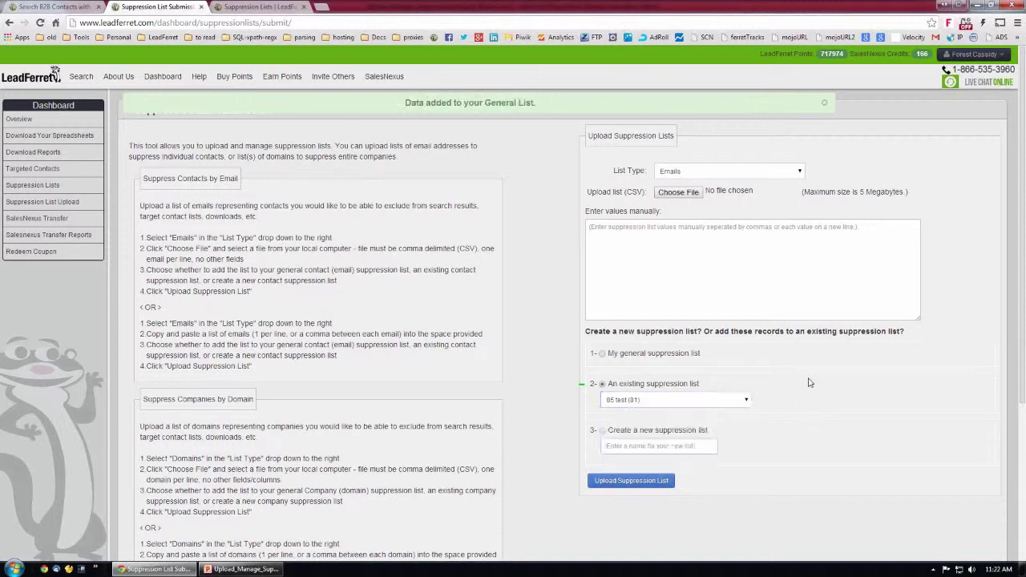
click(602, 432)
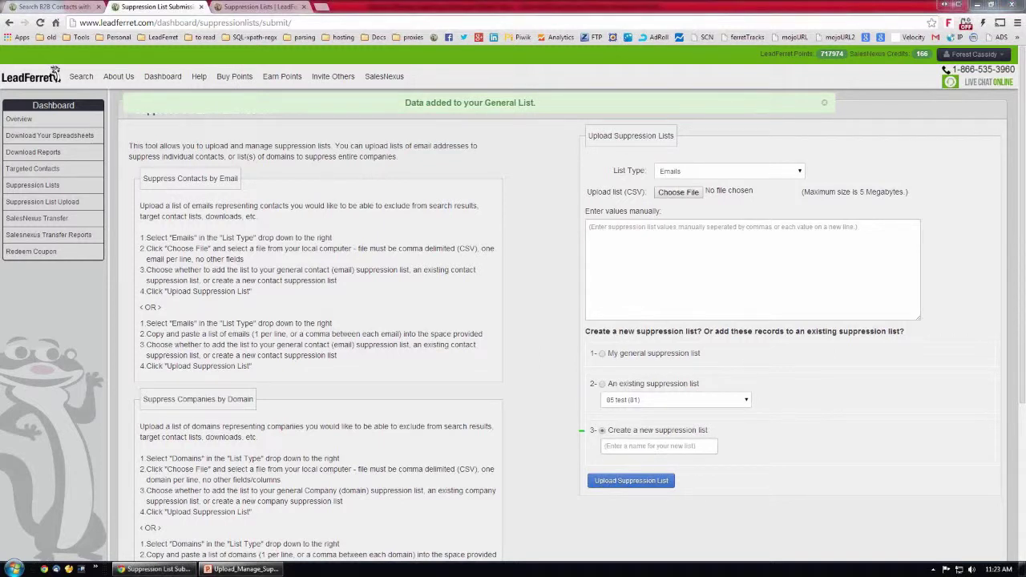
Paste the copied email addresses as manual values and delete the last six of them.
click(625, 232)
key(ctrl+v)
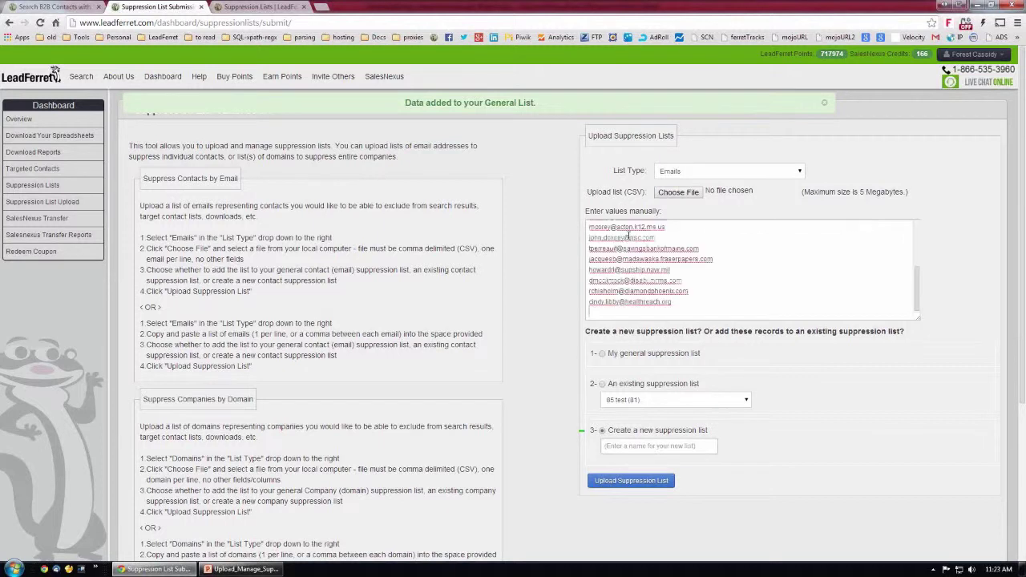
drag(682, 311, 569, 257)
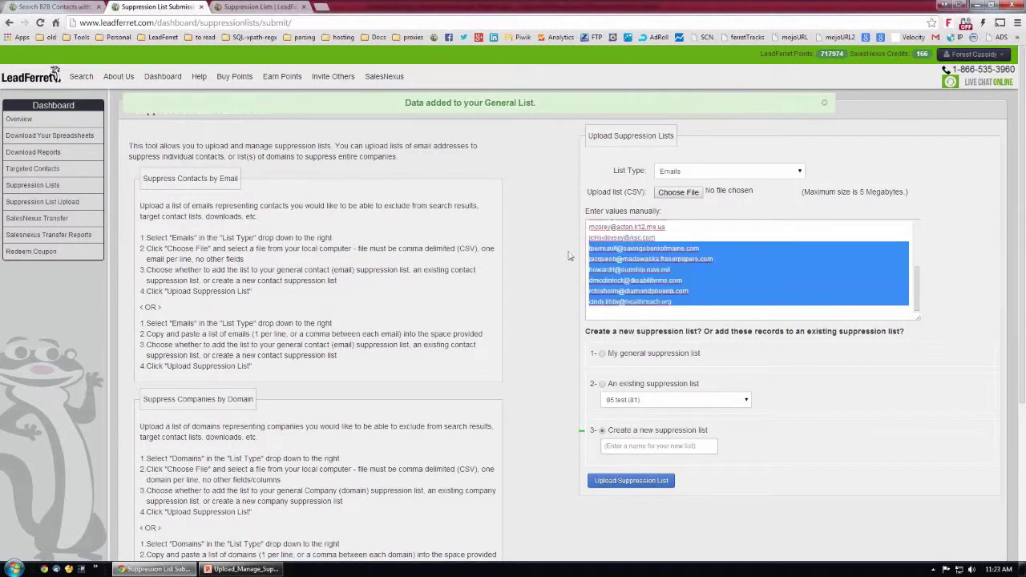
key(Delete)
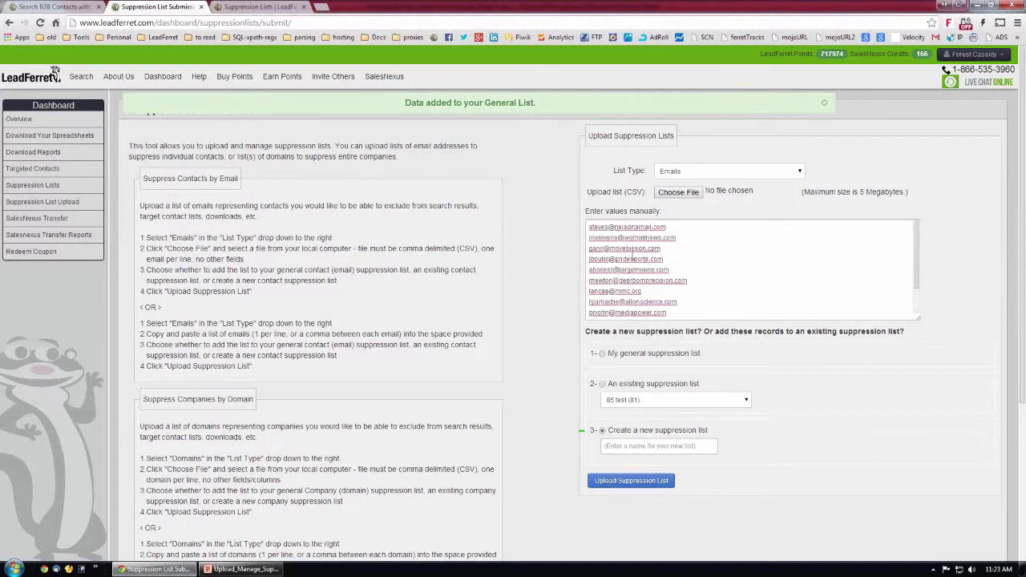
Check the remaining email addresses, name the new list "opt outs 05072014" and upload it.
scroll(641, 244, down, 2)
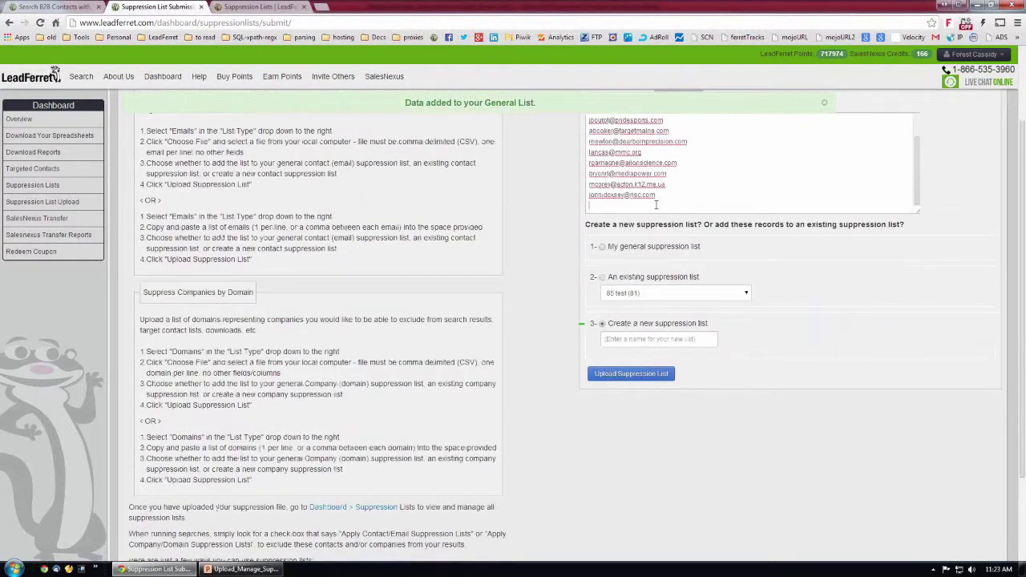
scroll(703, 205, up, 2)
scroll(702, 205, down, 1)
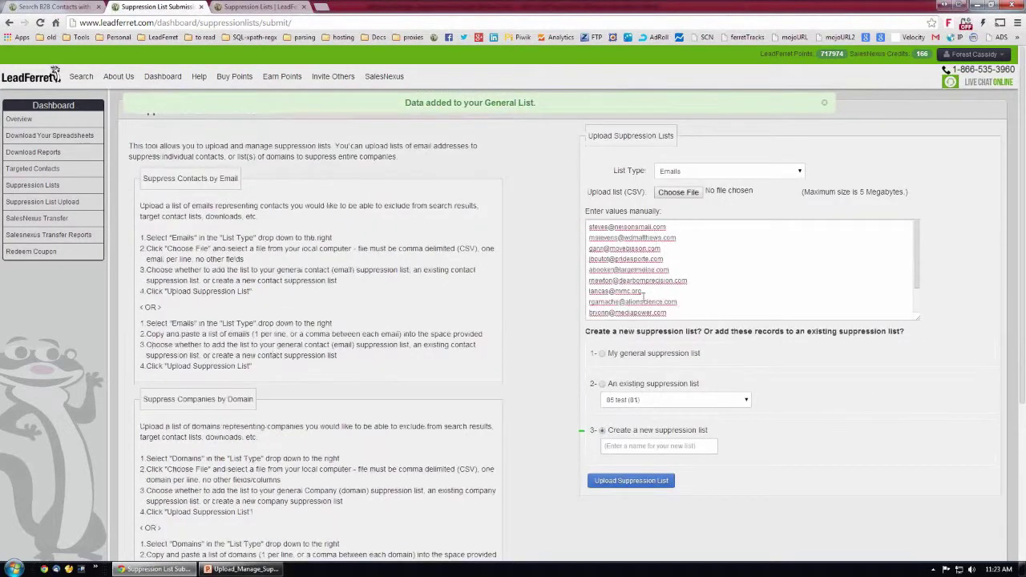
text(a)
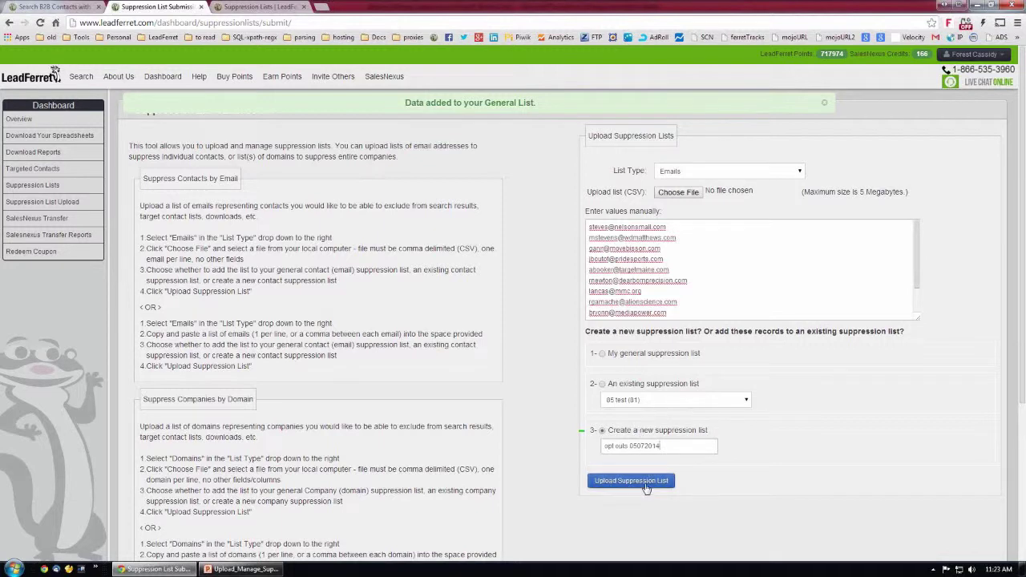
click(645, 484)
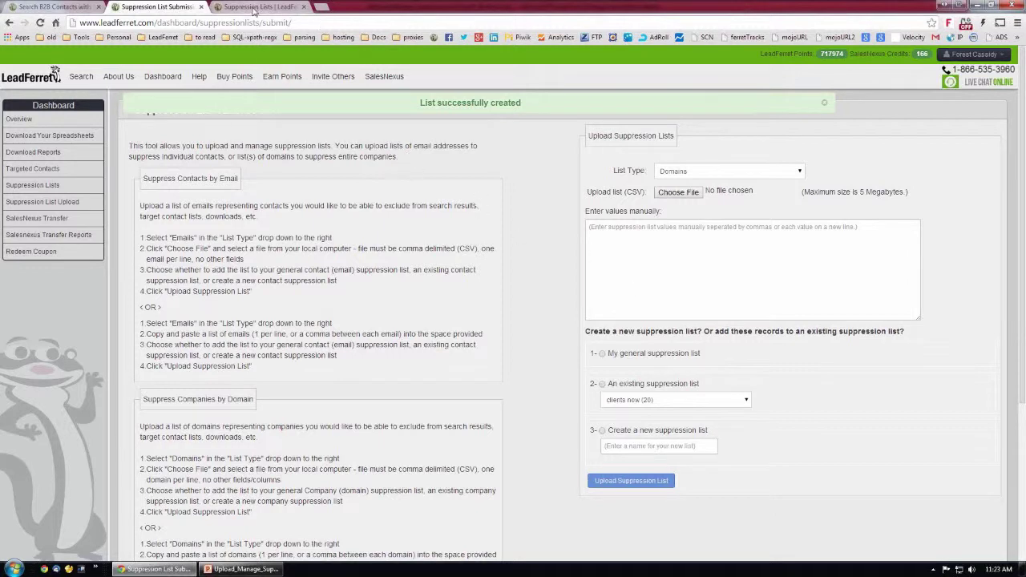
Reload the Suppression Lists page, open the new opt outs list and view both pages of its suppressed items.
click(253, 8)
click(41, 23)
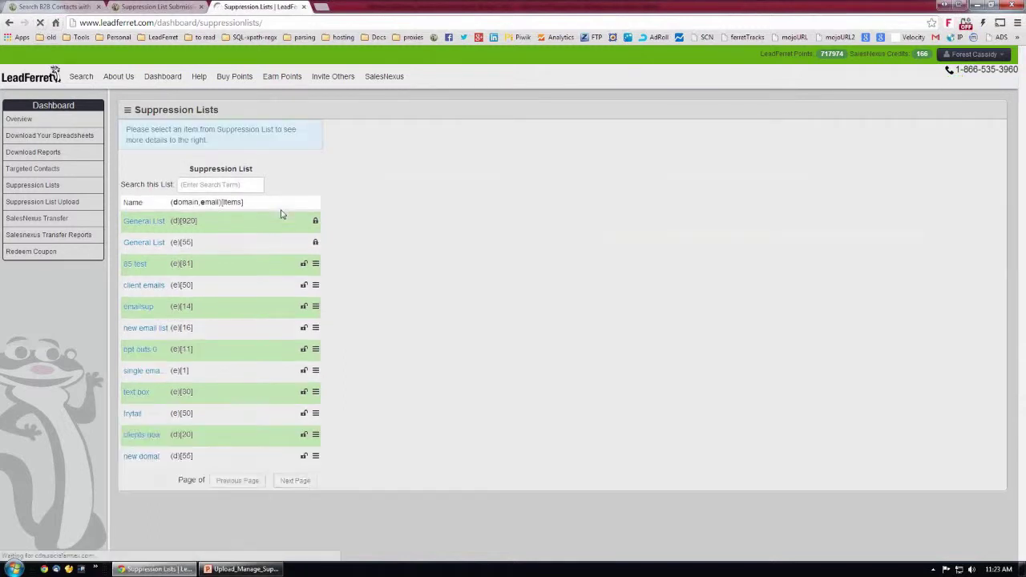
click(144, 350)
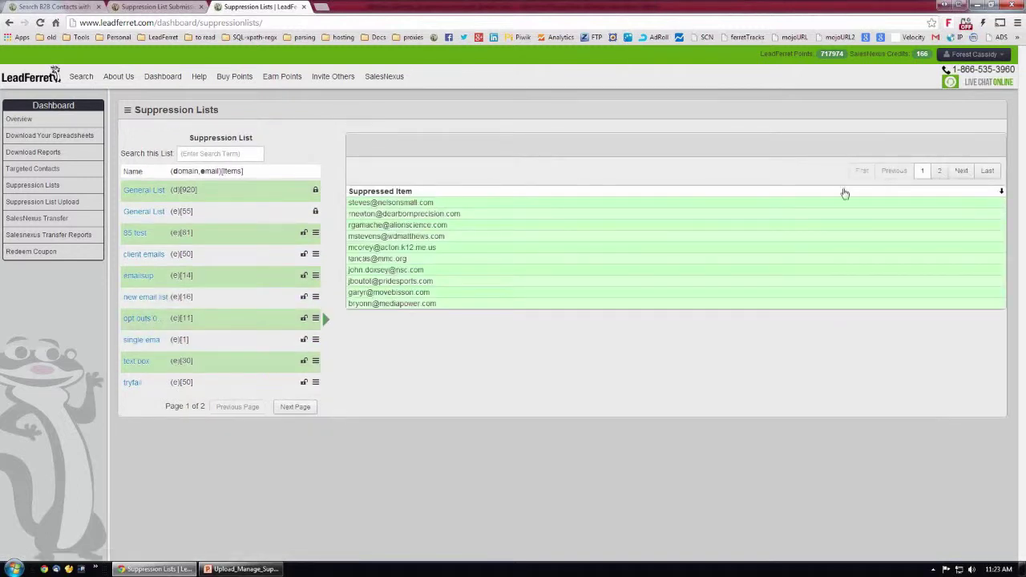
click(935, 171)
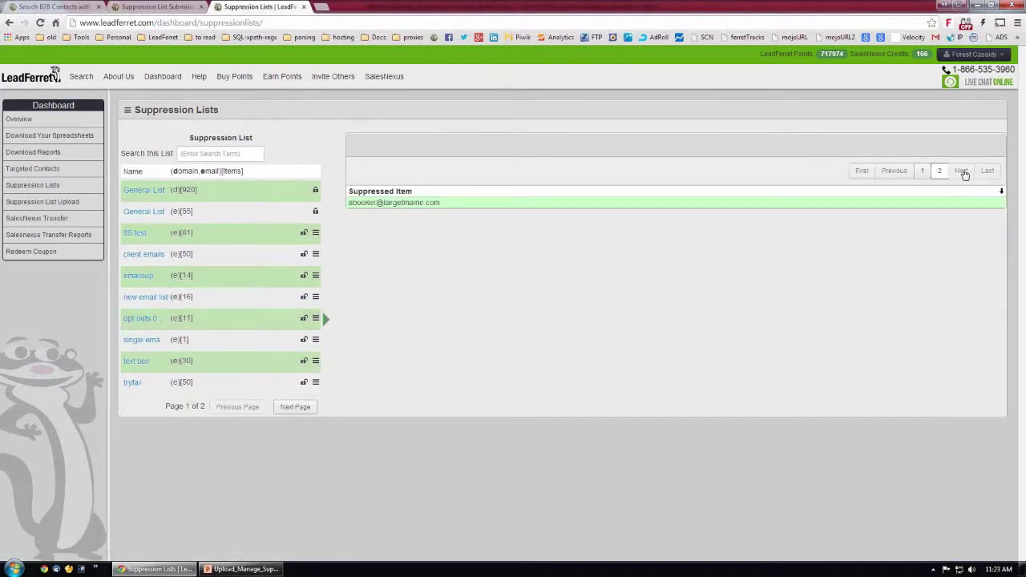
click(922, 172)
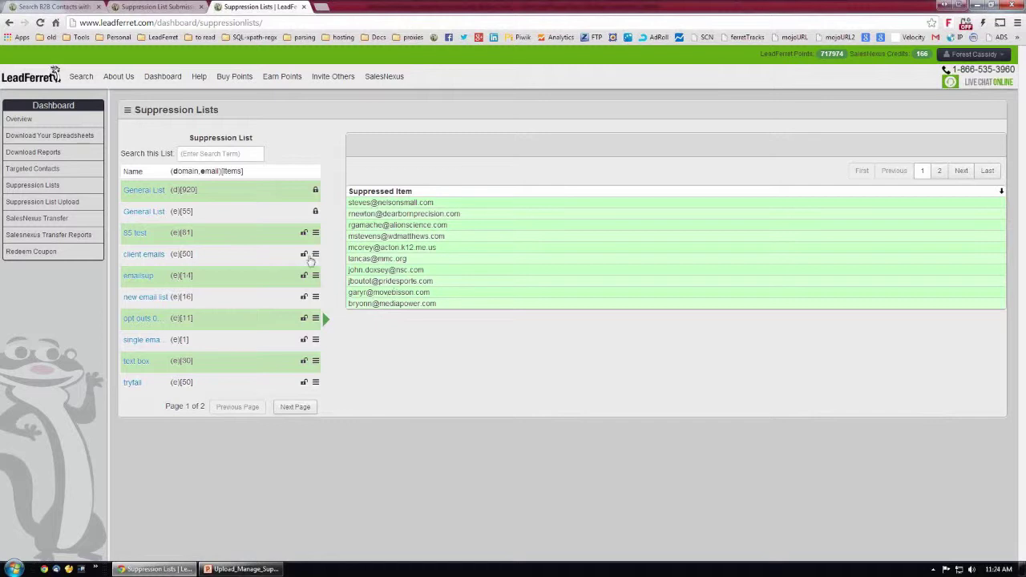
Review the upload instructions and suggested uses of suppression lists on the Suppression List Submission page.
click(157, 8)
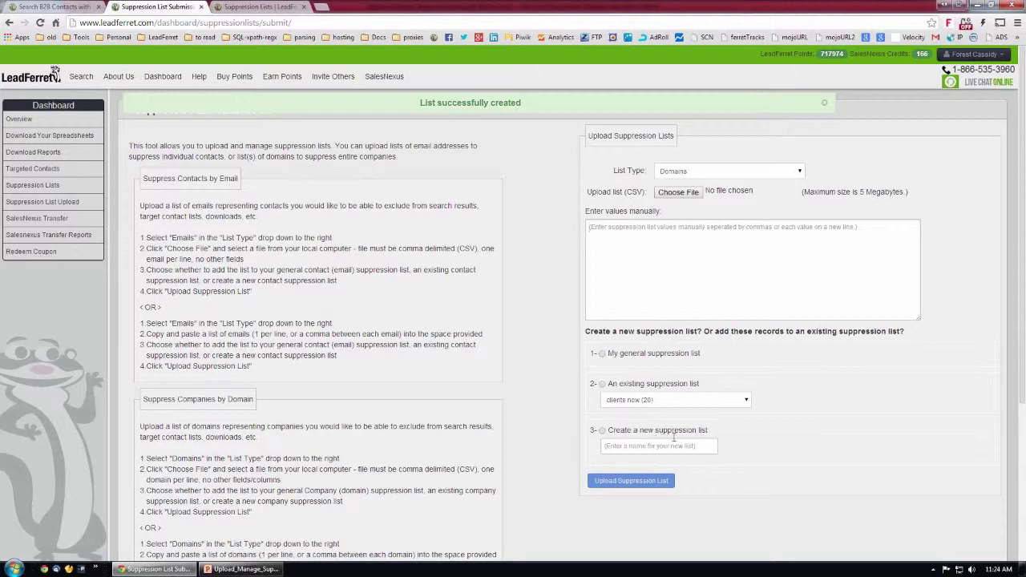
scroll(316, 251, down, 2)
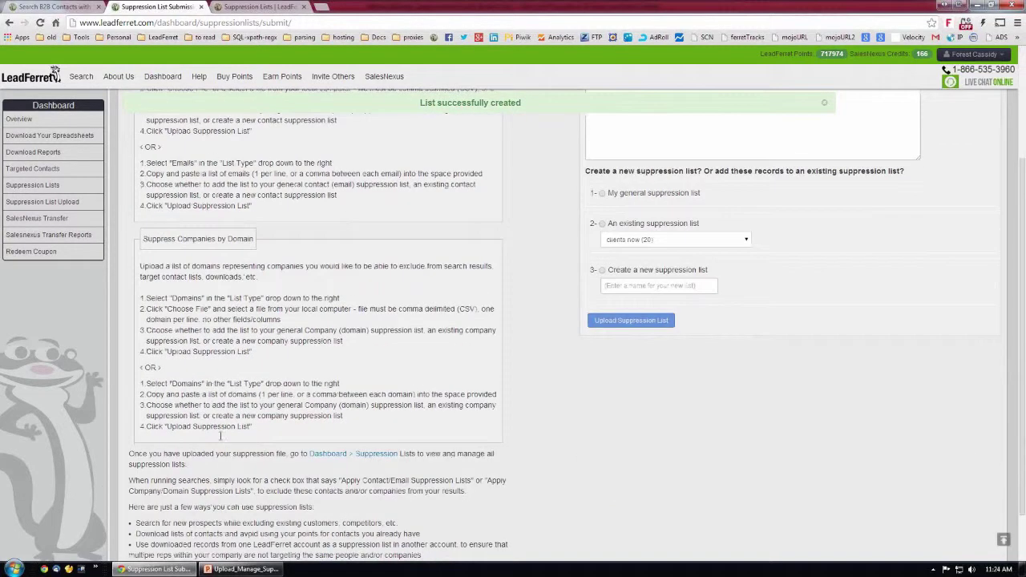
scroll(225, 468, down, 1)
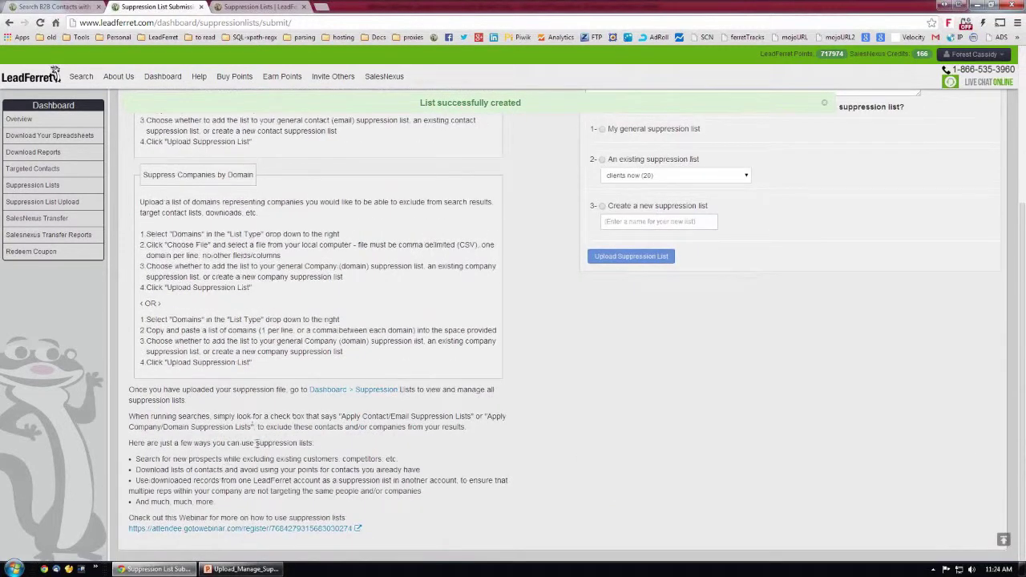
scroll(223, 112, up, 3)
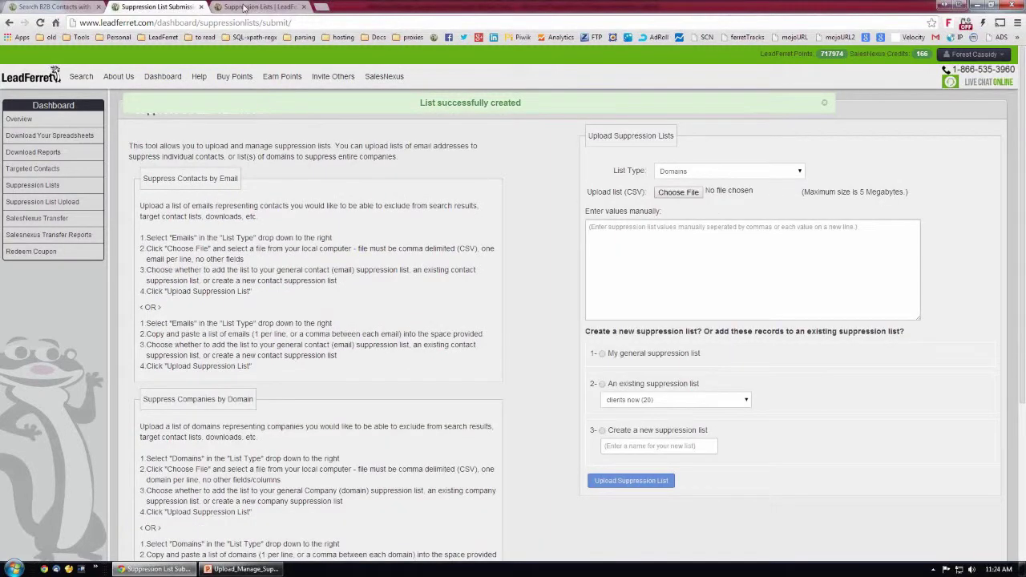
On the Suppression Lists page, open the email General List and copy the domain foxboro.com from one of its items.
click(244, 7)
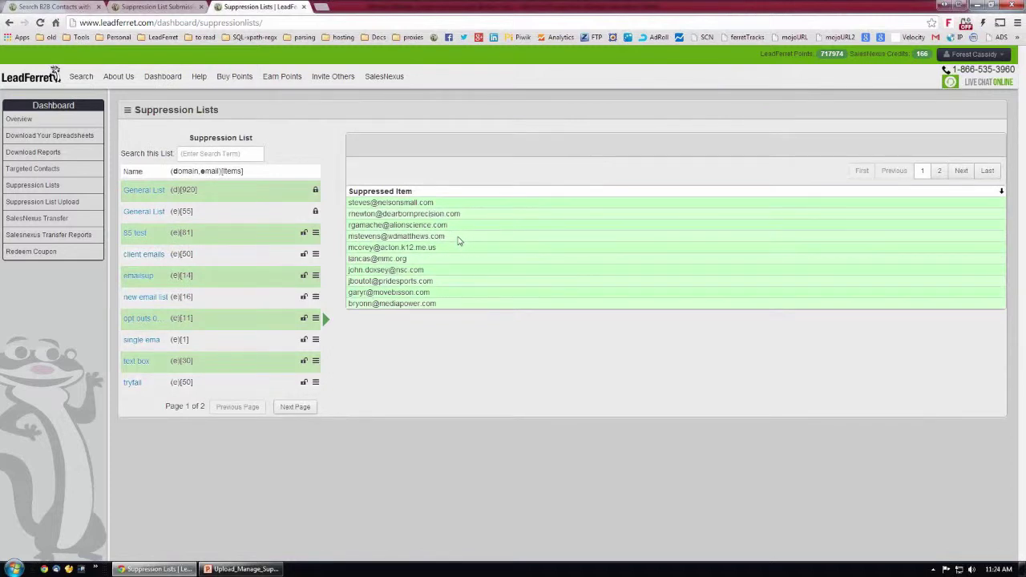
drag(445, 235, 350, 237)
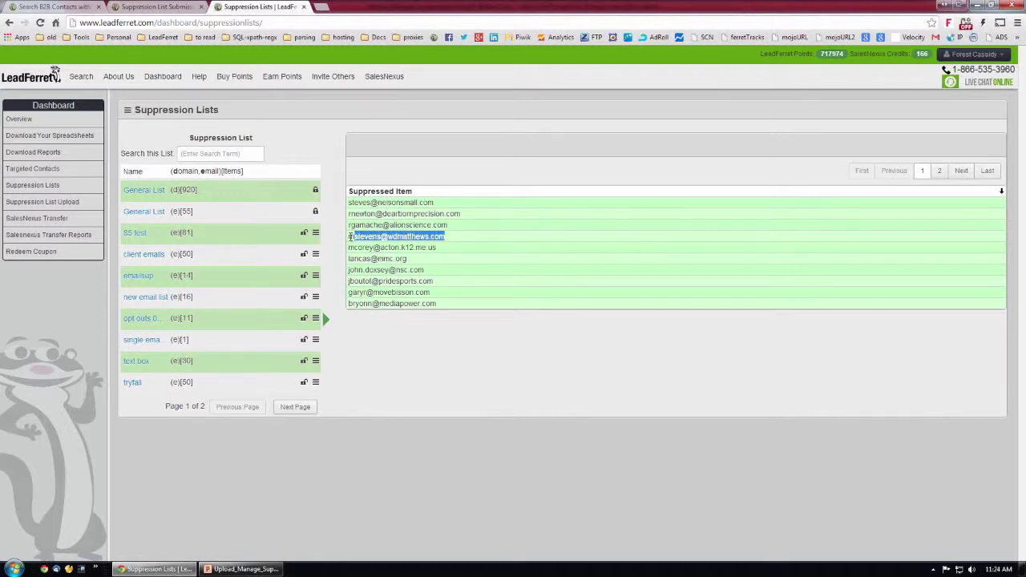
click(150, 213)
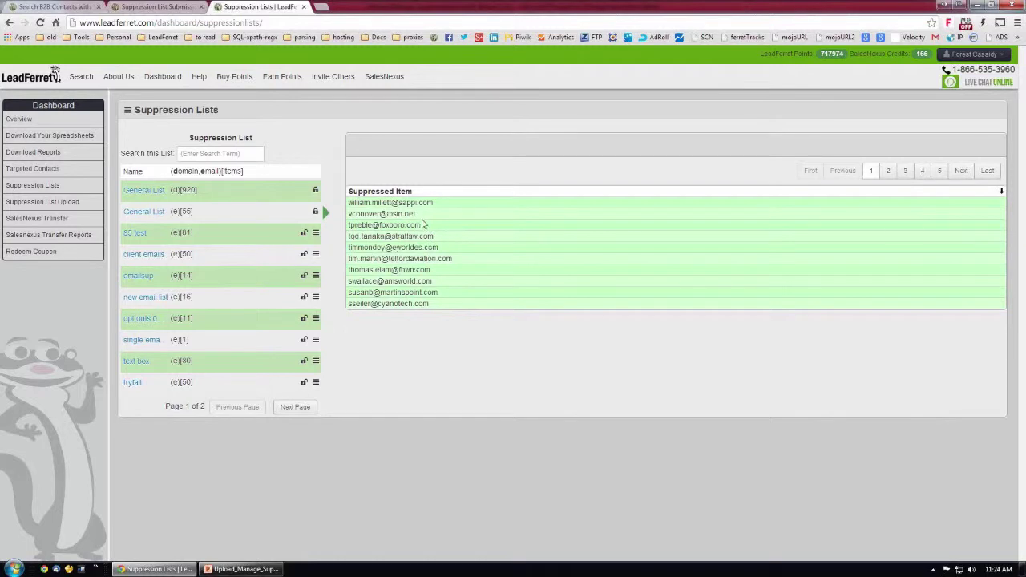
drag(421, 226, 382, 227)
Switch to the contact search page, reload it to reset the form and set the company domain to foxboro.com.
click(42, 12)
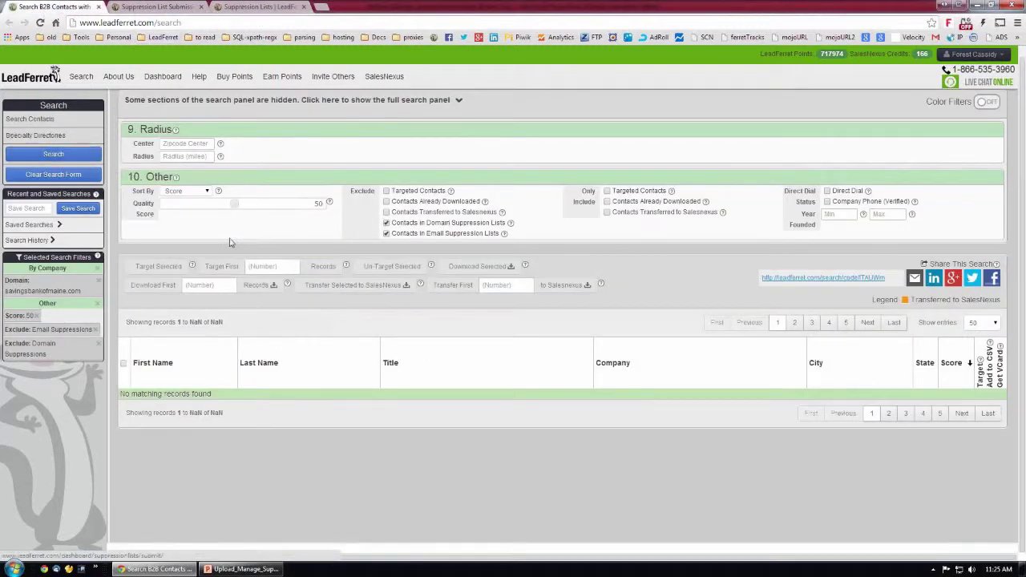
scroll(227, 309, up, 1)
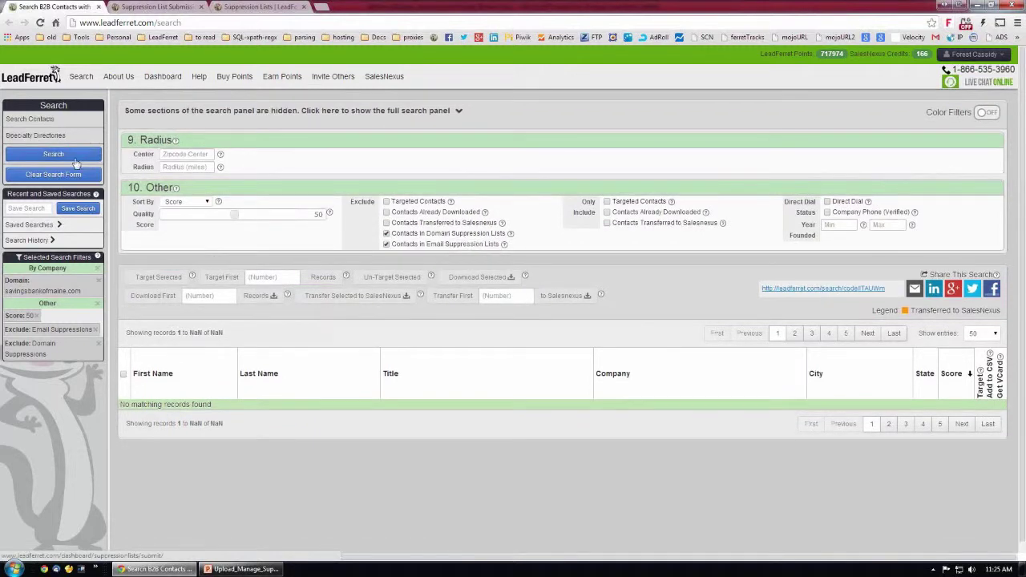
click(40, 23)
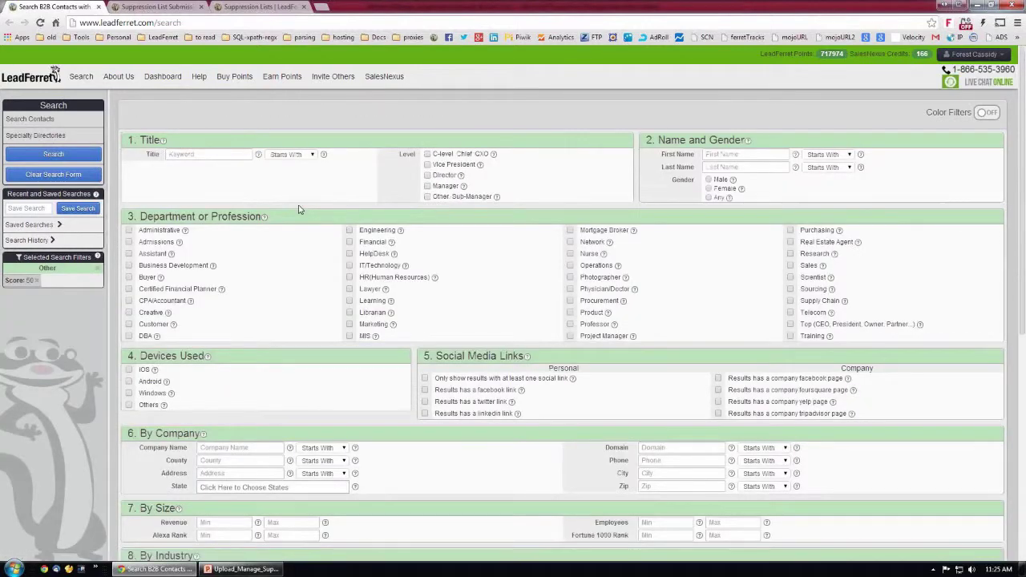
scroll(309, 352, down, 2)
click(686, 287)
text(foxboro.com)
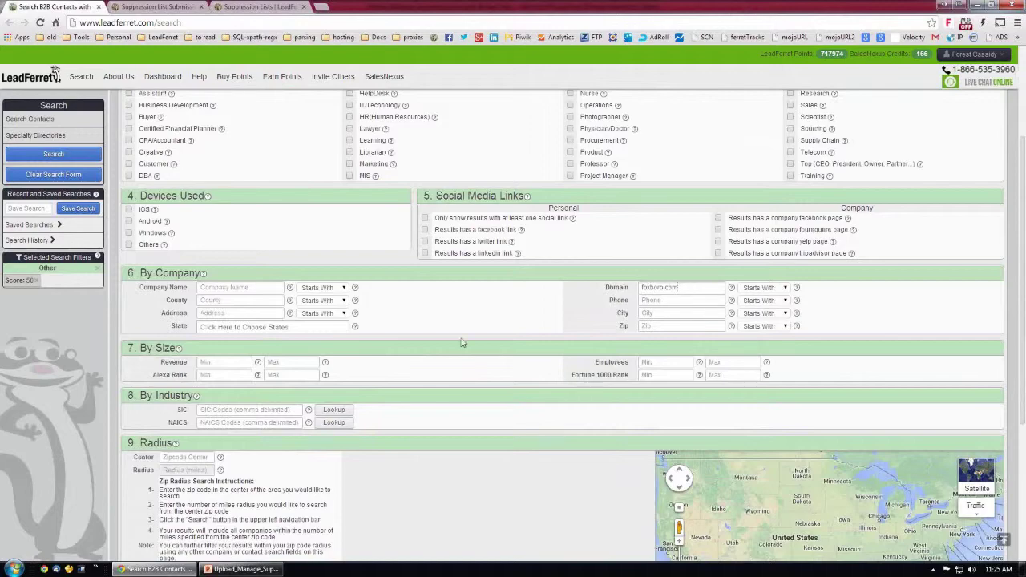
Run the foxboro.com search without any suppression list exclusions and look through the resulting contacts.
scroll(348, 369, down, 3)
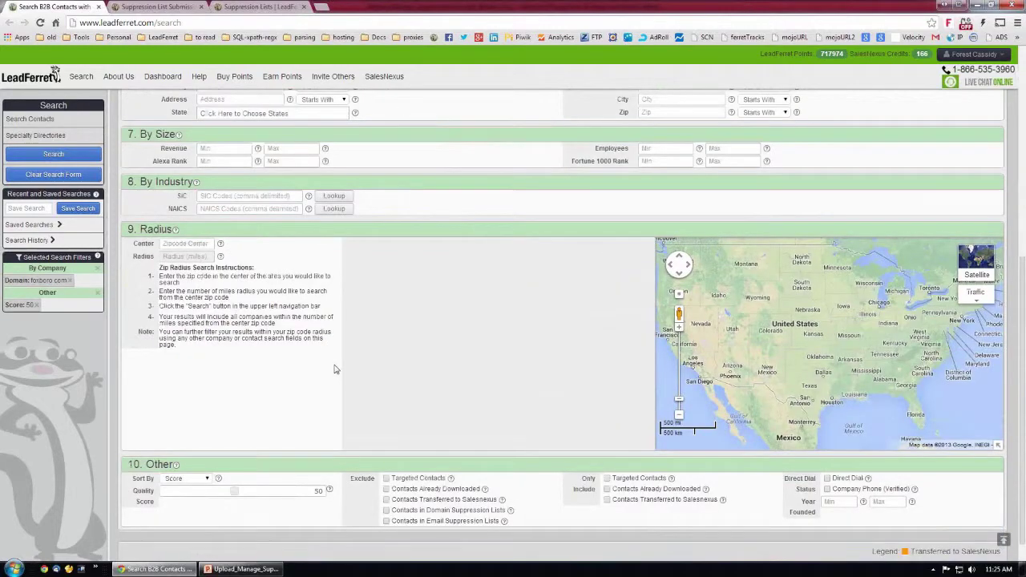
scroll(335, 370, down, 1)
scroll(336, 369, up, 5)
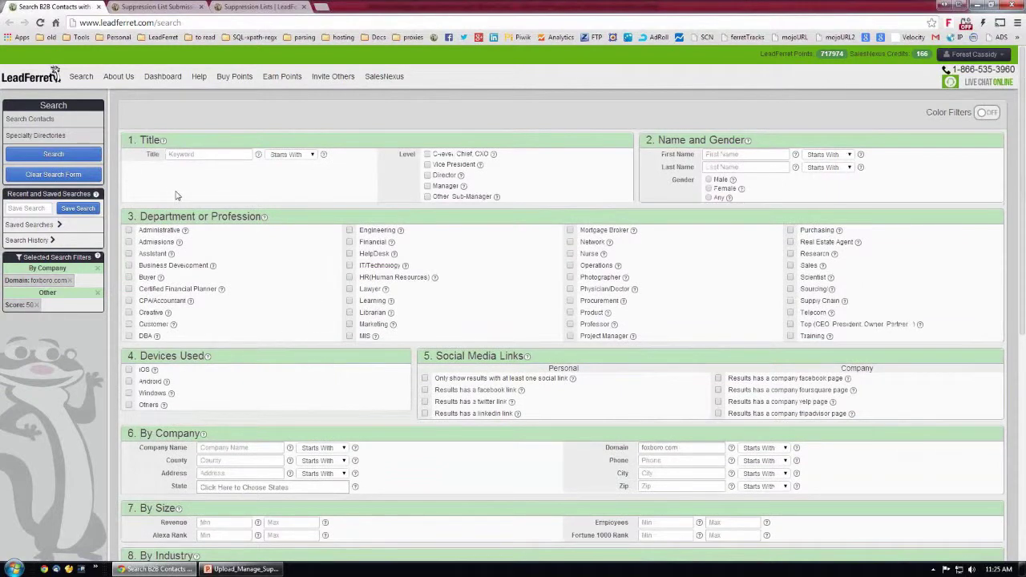
click(84, 157)
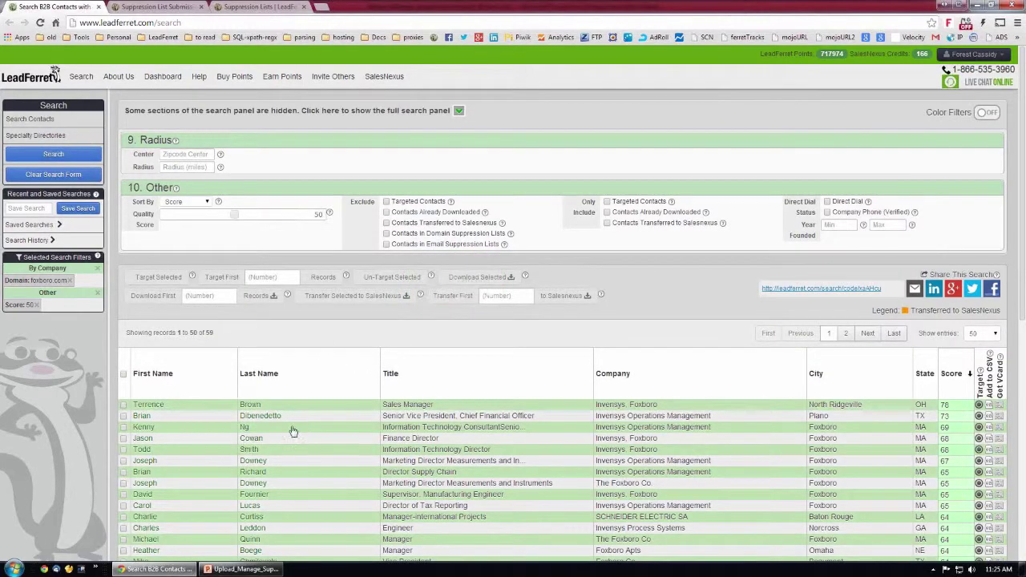
scroll(291, 434, down, 2)
scroll(290, 433, down, 1)
scroll(321, 431, down, 1)
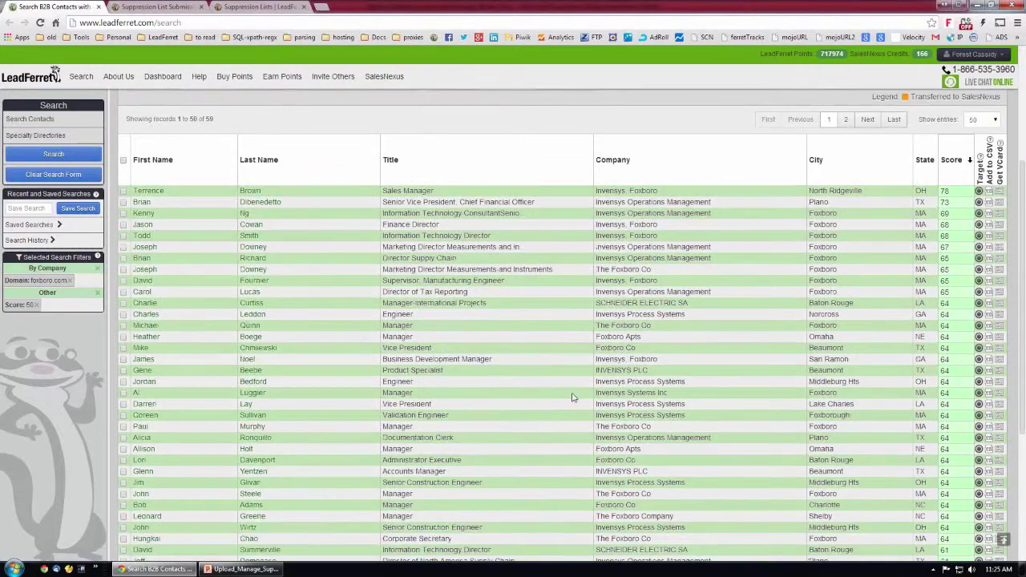
scroll(585, 391, up, 3)
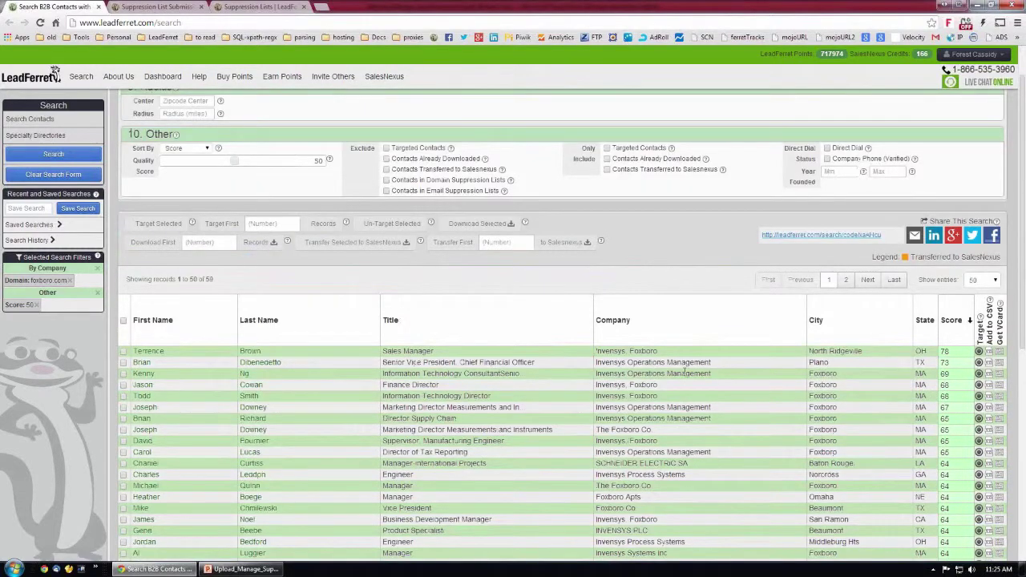
scroll(663, 380, up, 1)
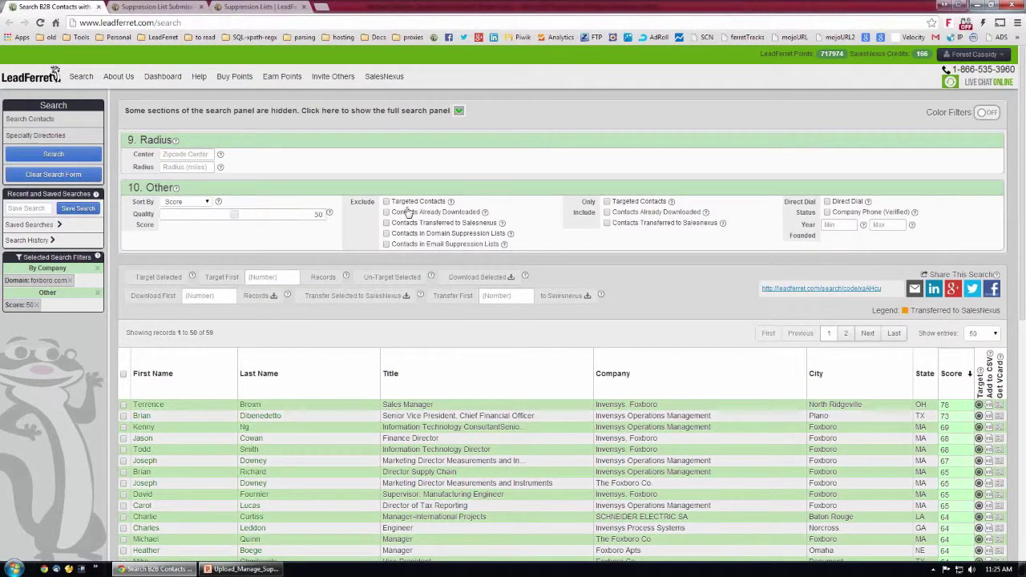
Show the full search panel, set the match type for the foxboro.com company domain to Exact and run the search.
click(457, 112)
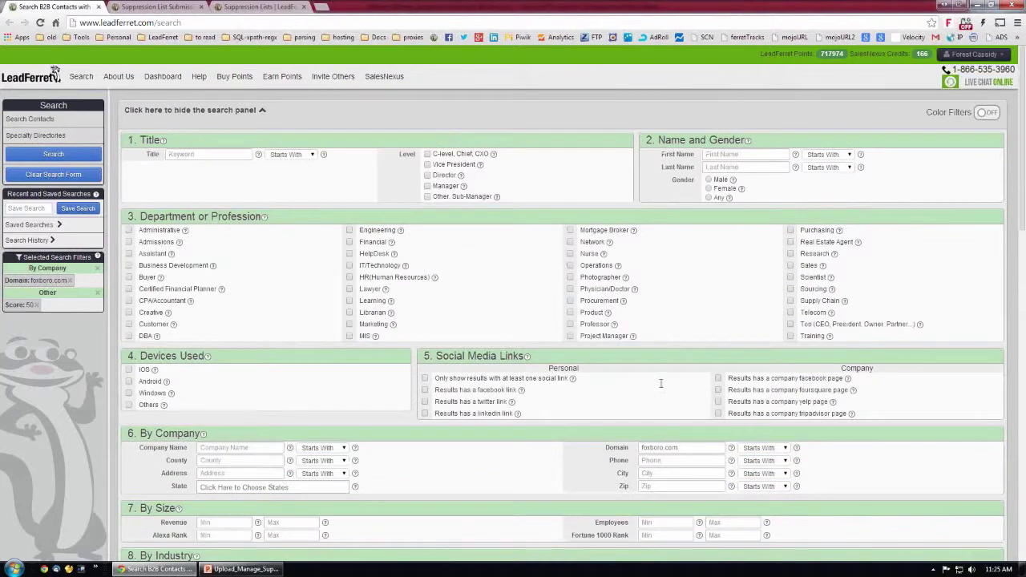
scroll(688, 405, down, 2)
scroll(682, 388, down, 1)
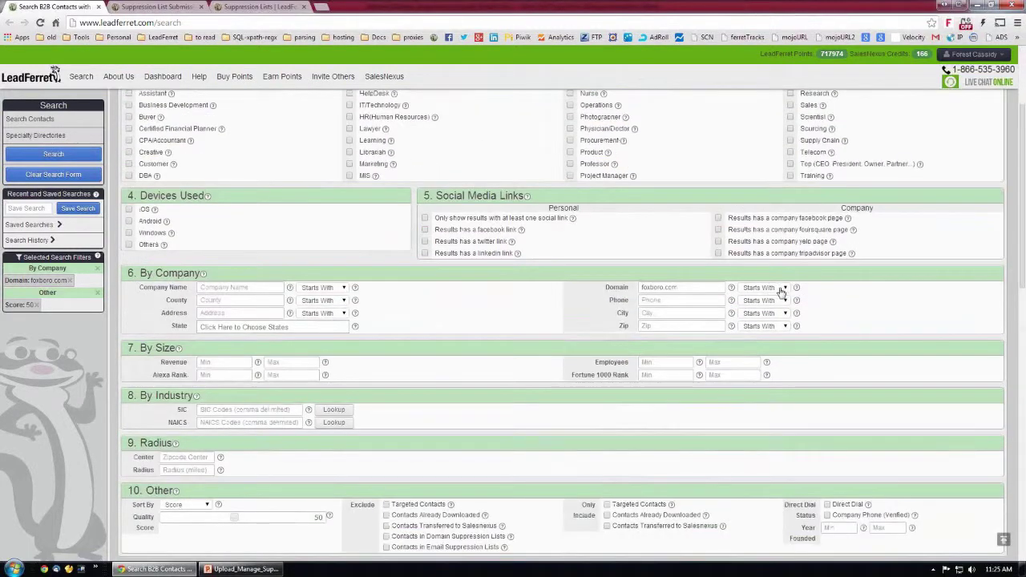
click(783, 286)
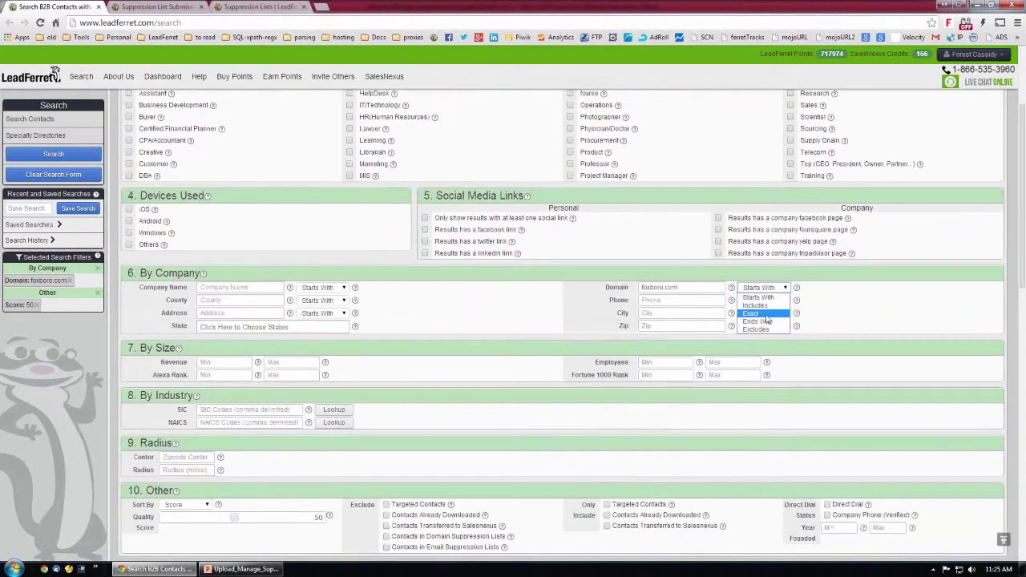
click(766, 315)
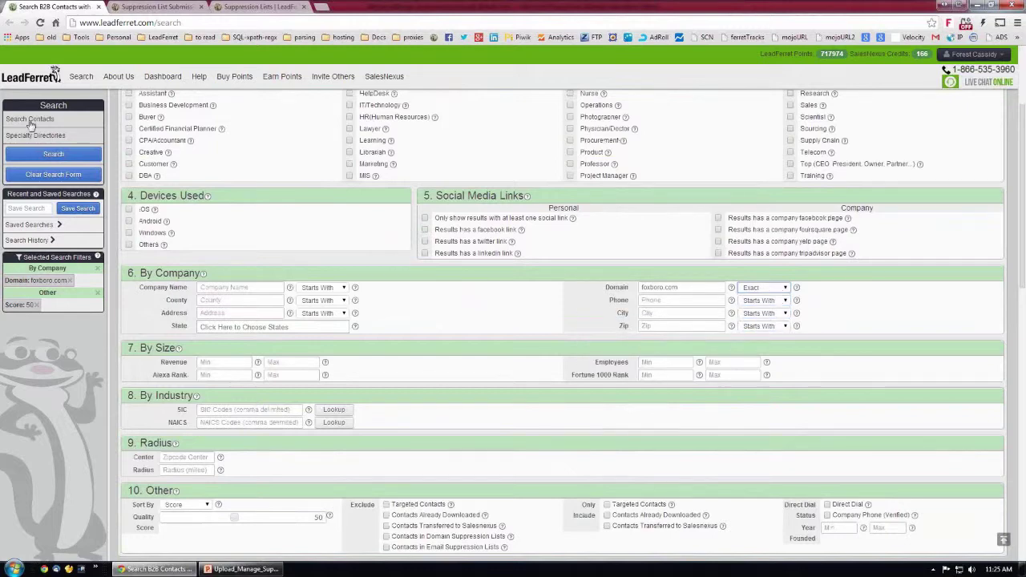
click(54, 155)
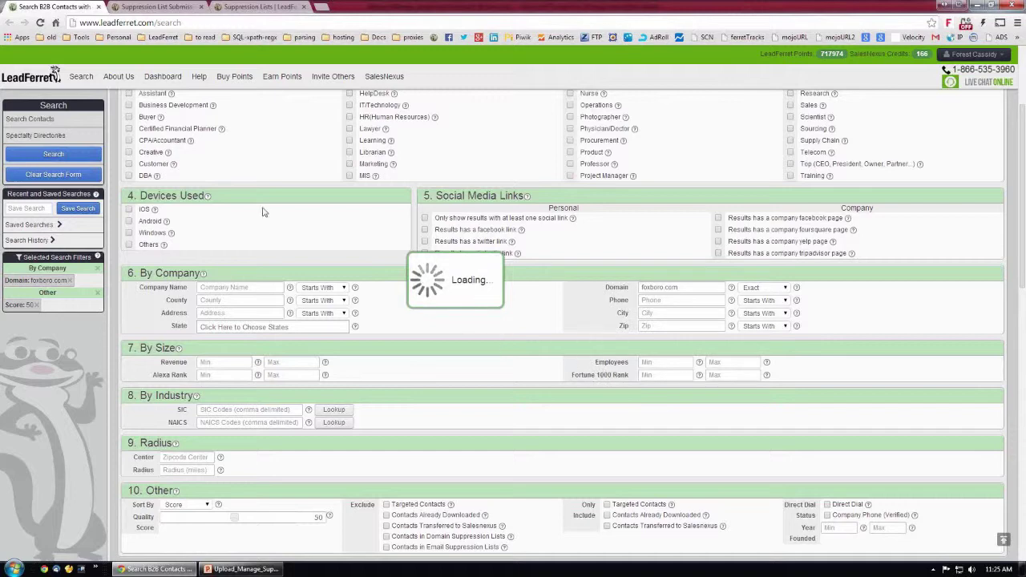
Check the foxboro.com item in the email suppression list, then look for that contact in the search results.
click(240, 9)
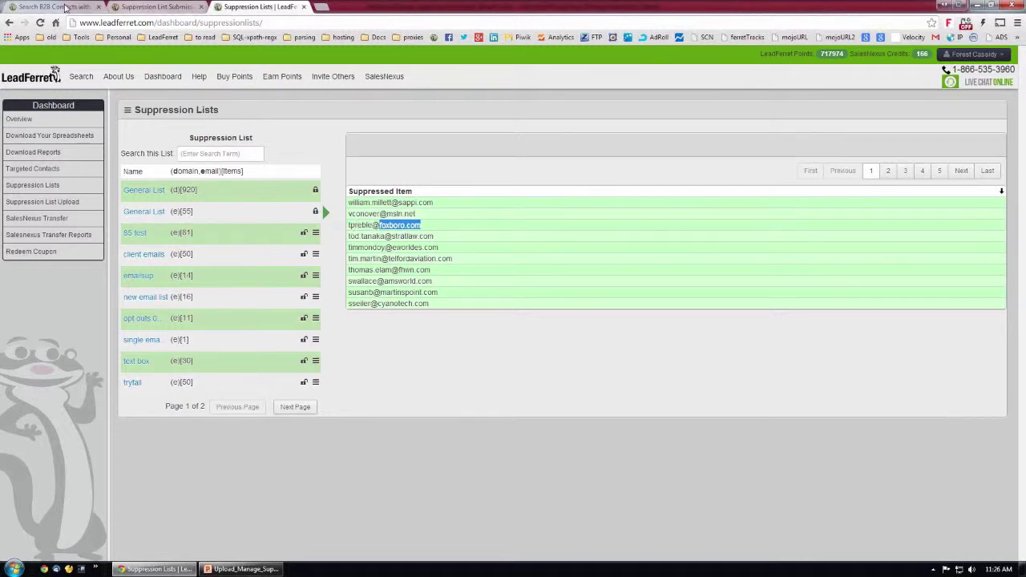
click(69, 7)
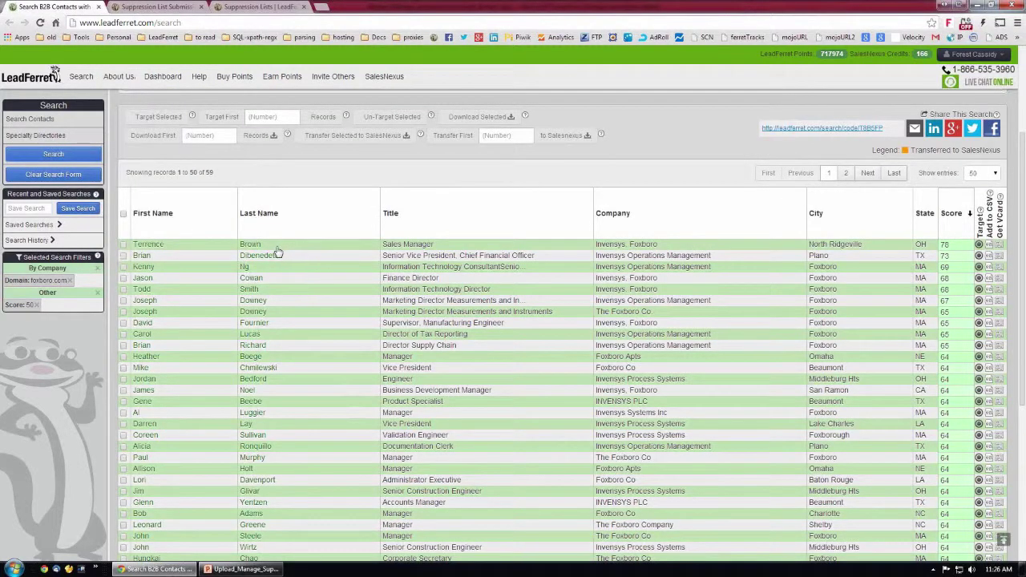
scroll(276, 409, down, 2)
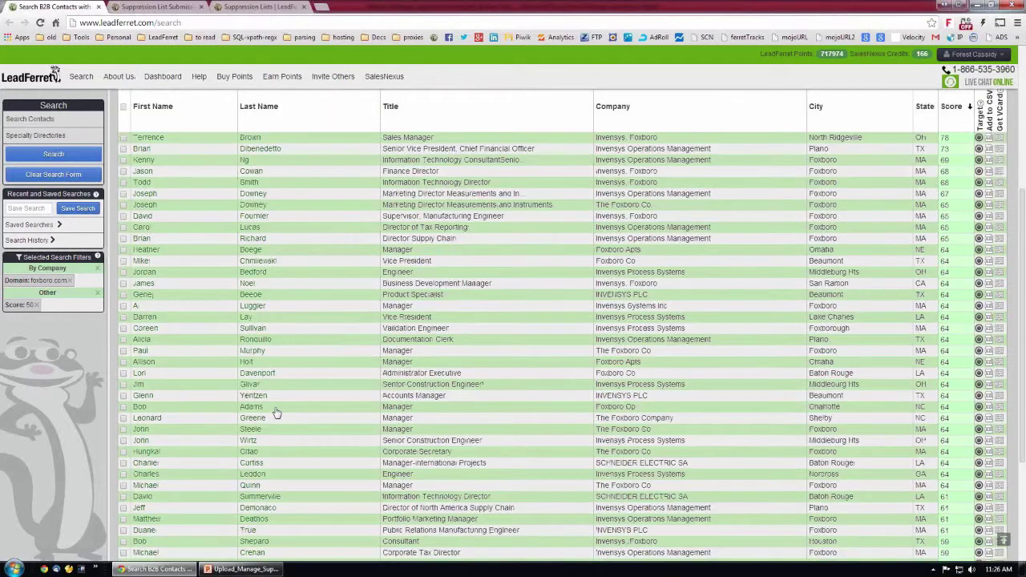
scroll(276, 421, down, 3)
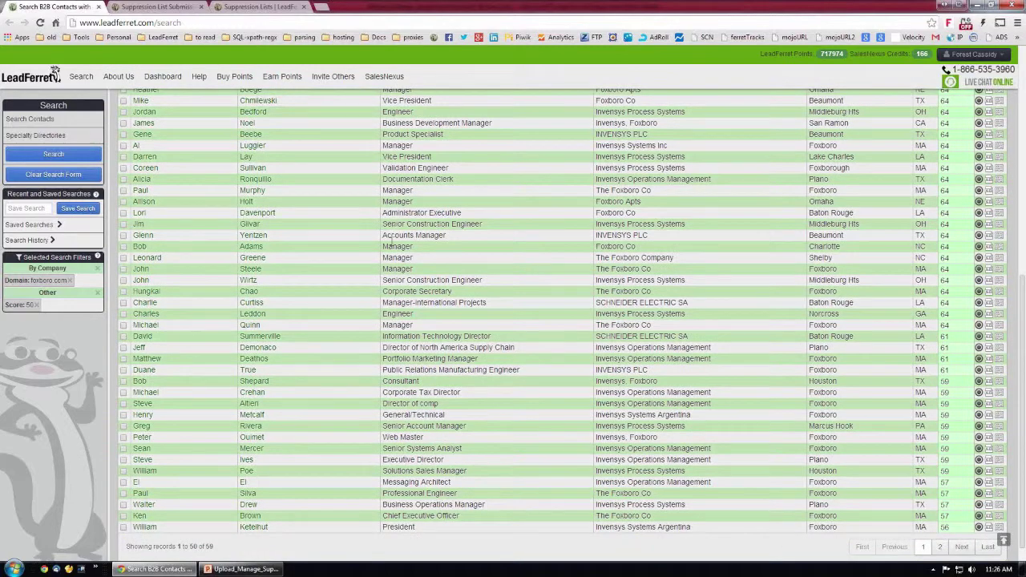
scroll(391, 238, up, 4)
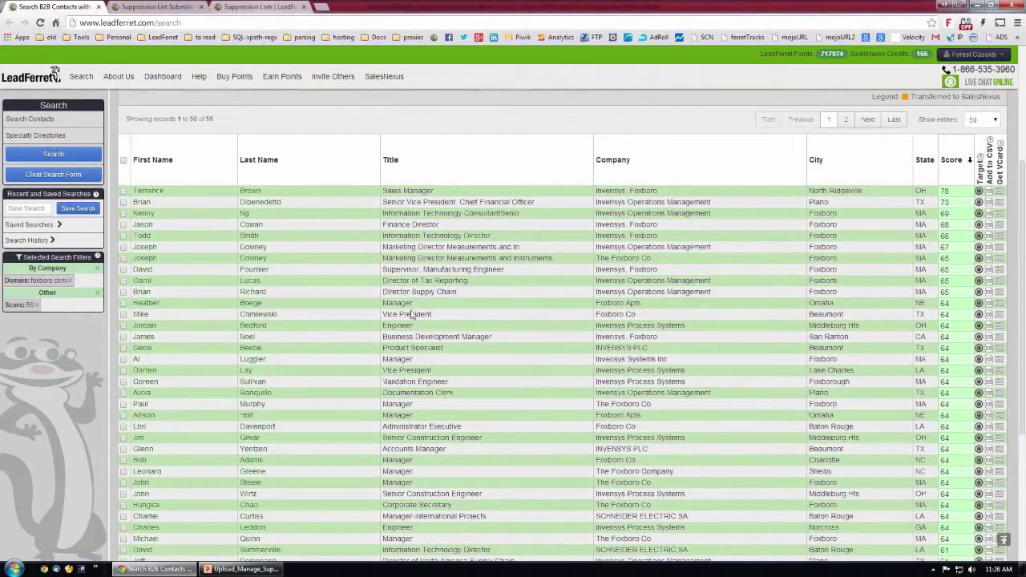
scroll(370, 301, up, 4)
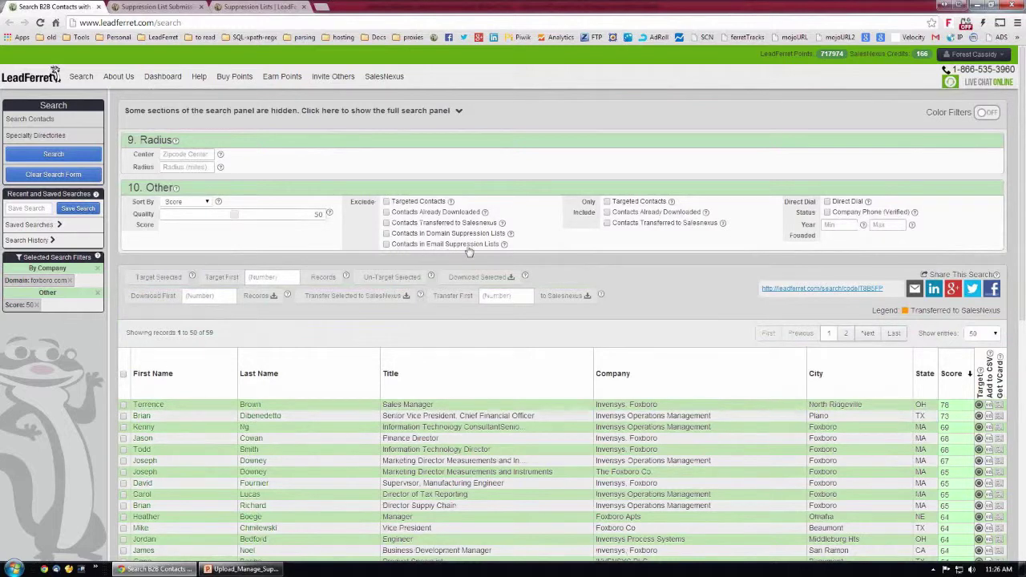
Exclude contacts in email suppression lists, rerun the foxboro.com search and look over the resulting contacts.
click(386, 245)
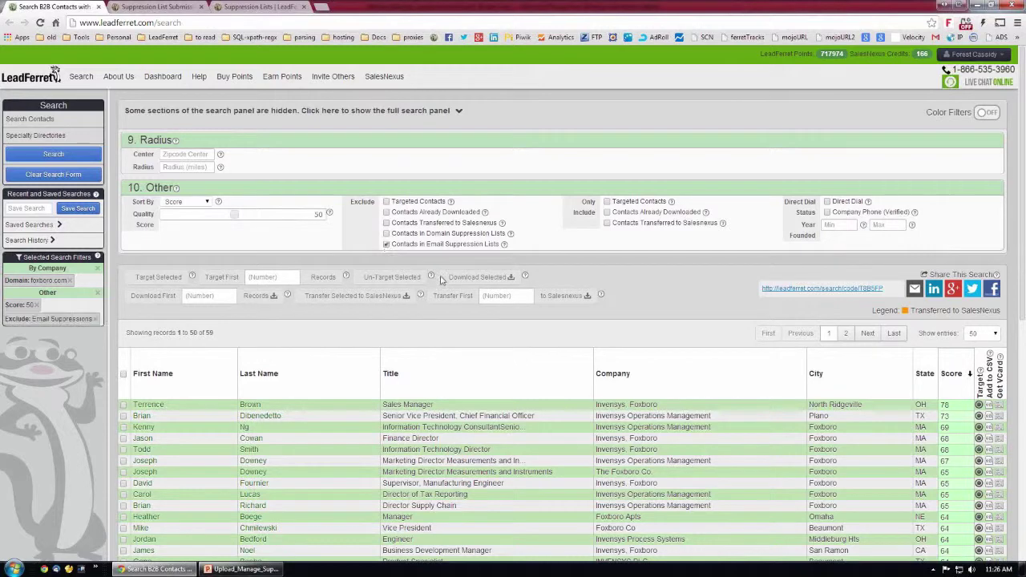
click(53, 154)
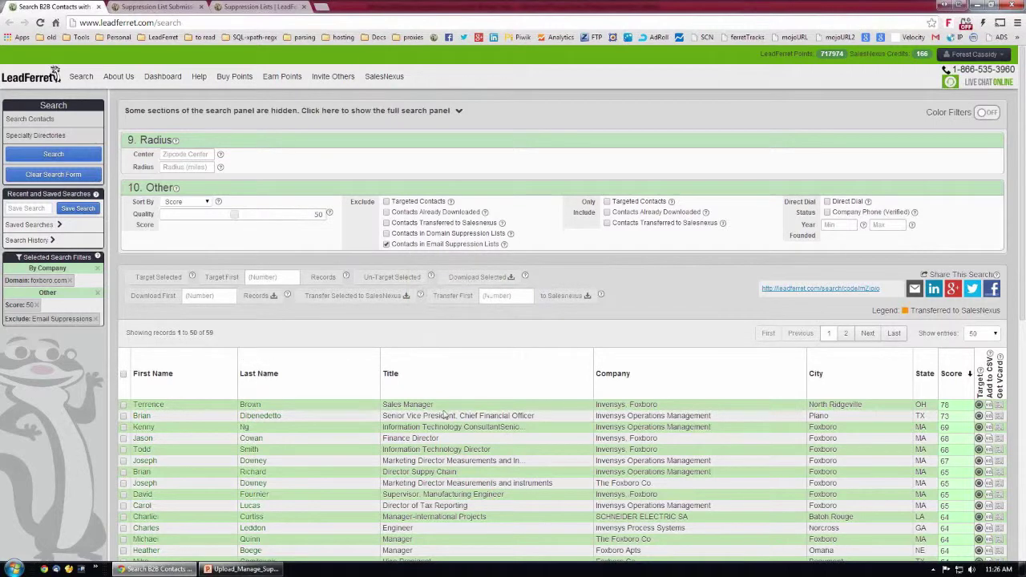
scroll(475, 415, down, 2)
scroll(468, 414, down, 1)
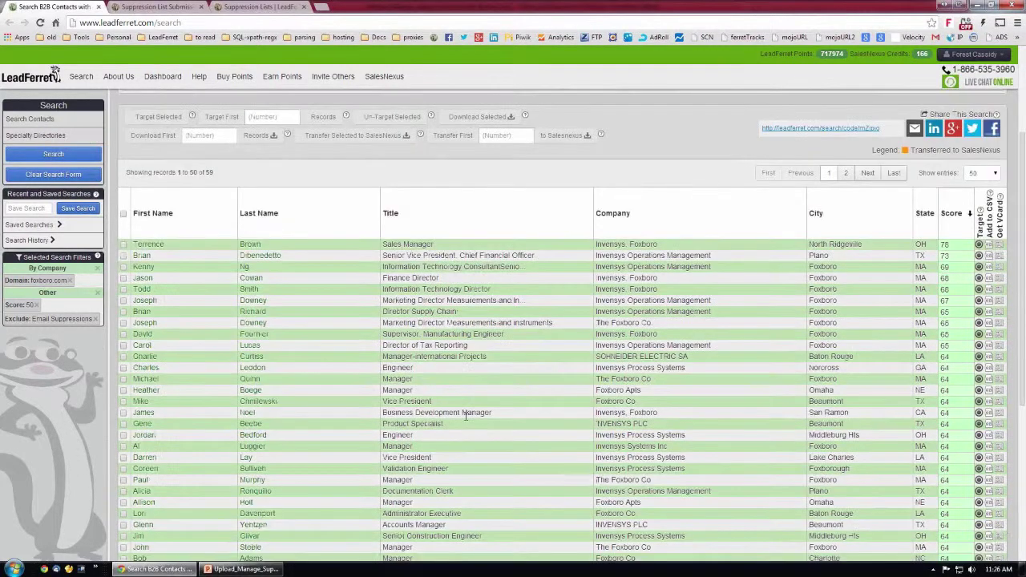
scroll(457, 412, up, 3)
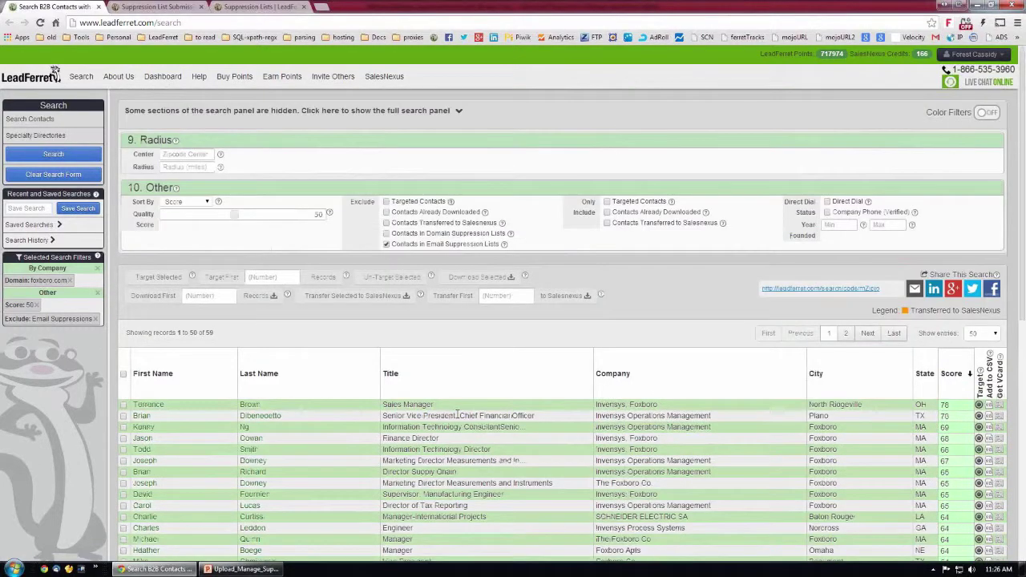
Switch to the Suppression Lists page and copy the domain sappi.com from the first item of the email General List.
click(250, 6)
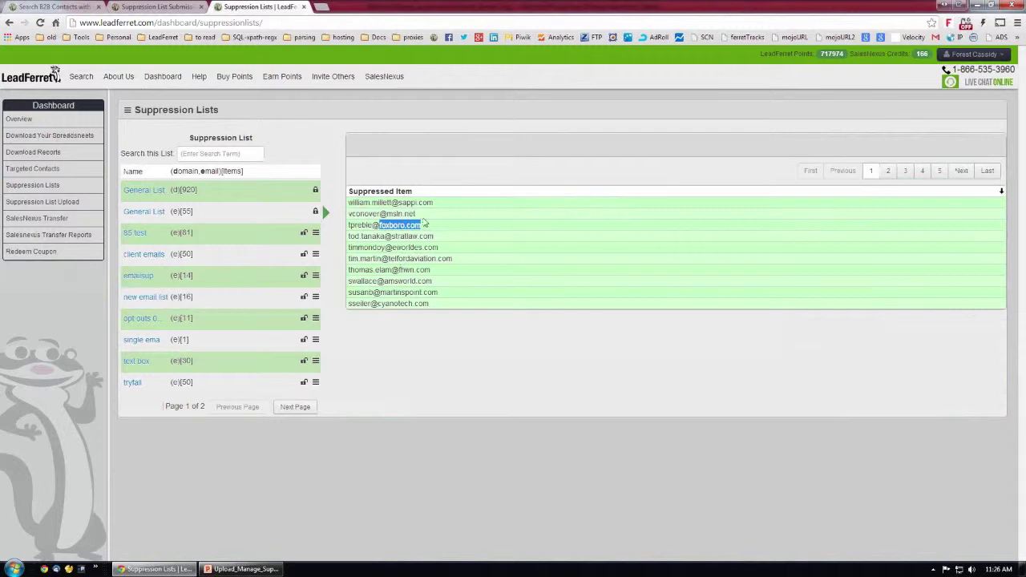
drag(432, 202, 400, 203)
key(ctrl+c)
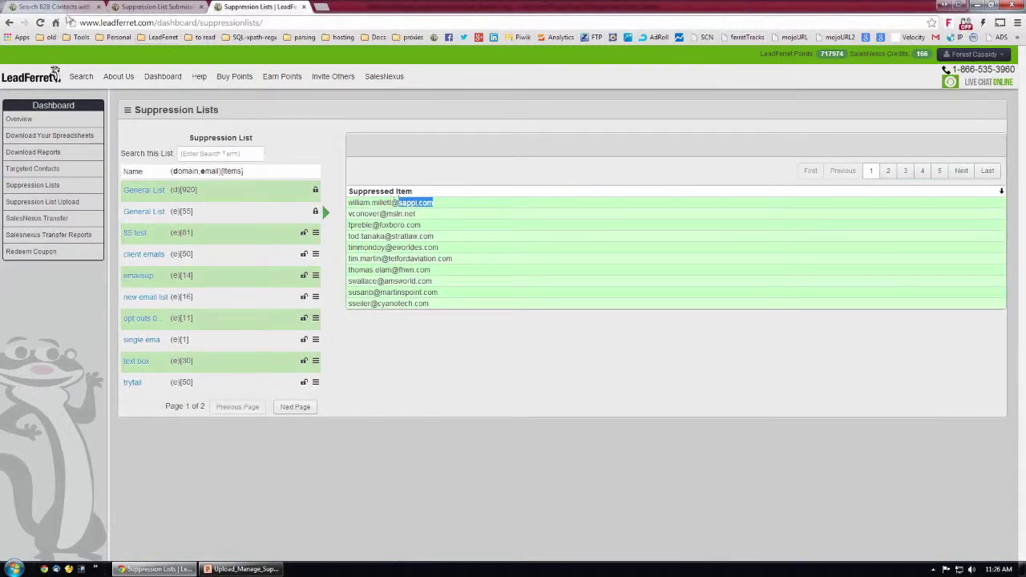
Return to the contact search page, replace the company domain with sappi.com and run the search.
click(66, 9)
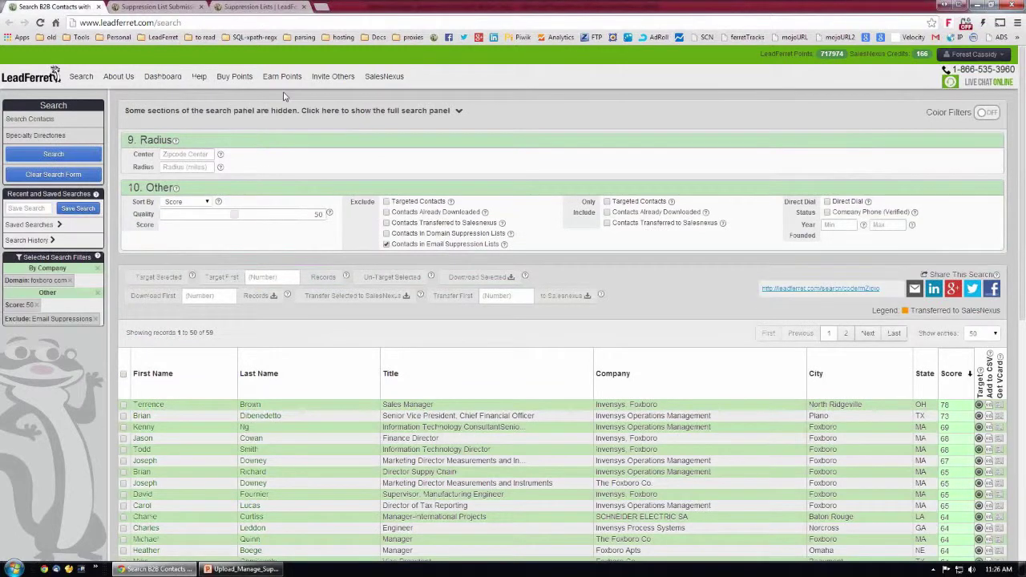
click(459, 111)
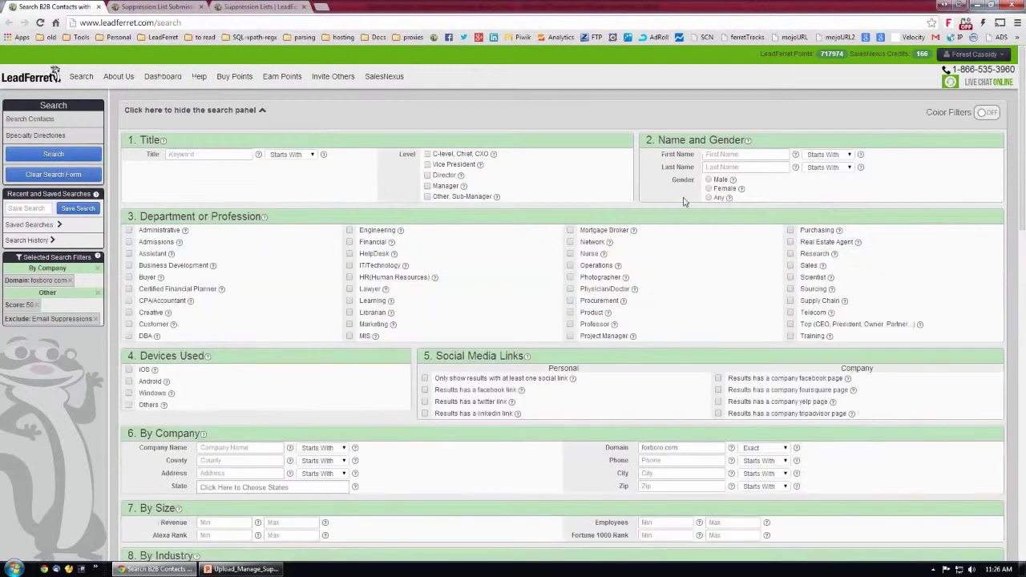
drag(688, 450, 604, 457)
key(ctrl+v)
click(76, 153)
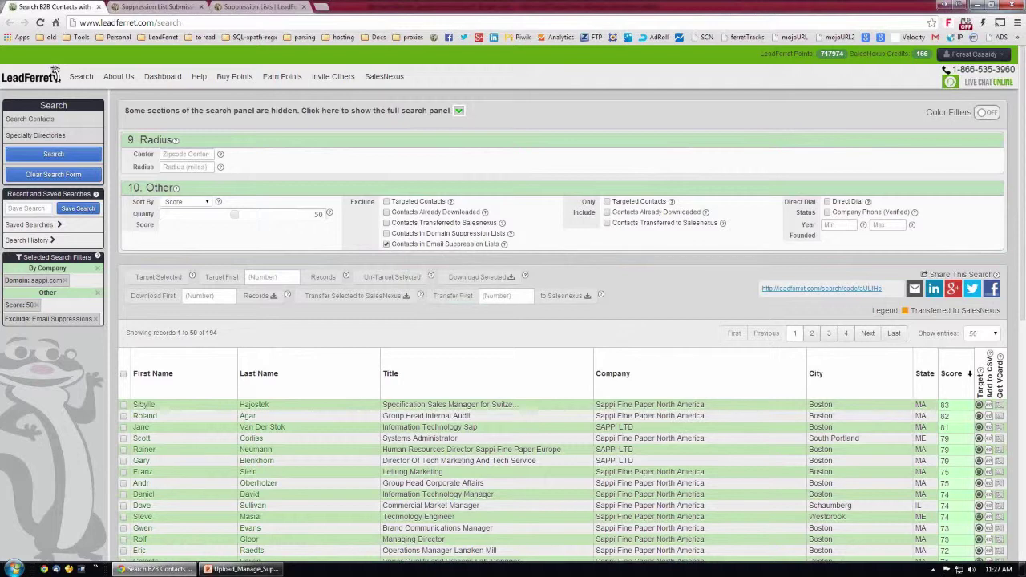
Replace the company domain with fhwn.com, taken from another item in the email General List, and run the search.
click(267, 8)
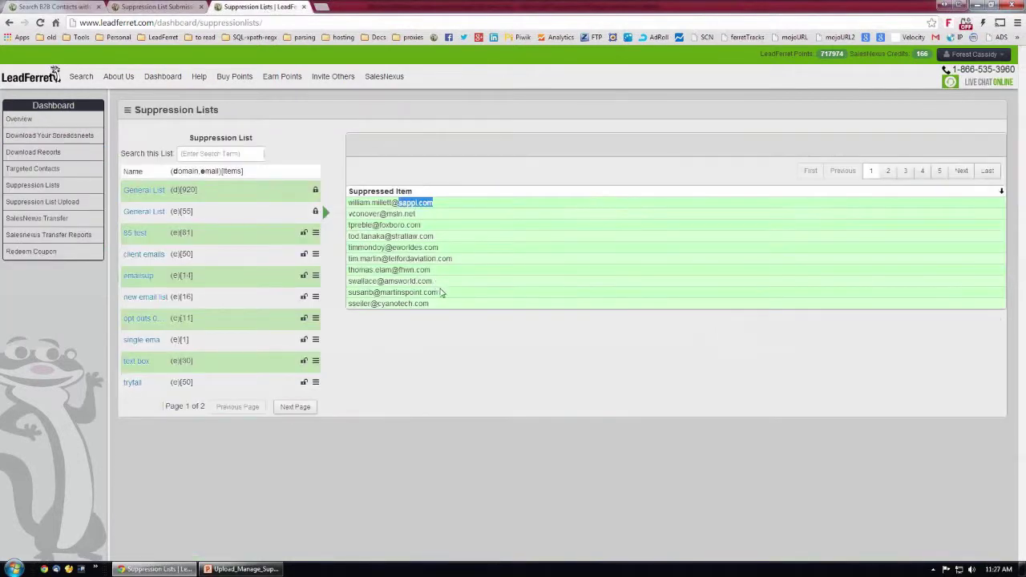
drag(433, 271, 348, 270)
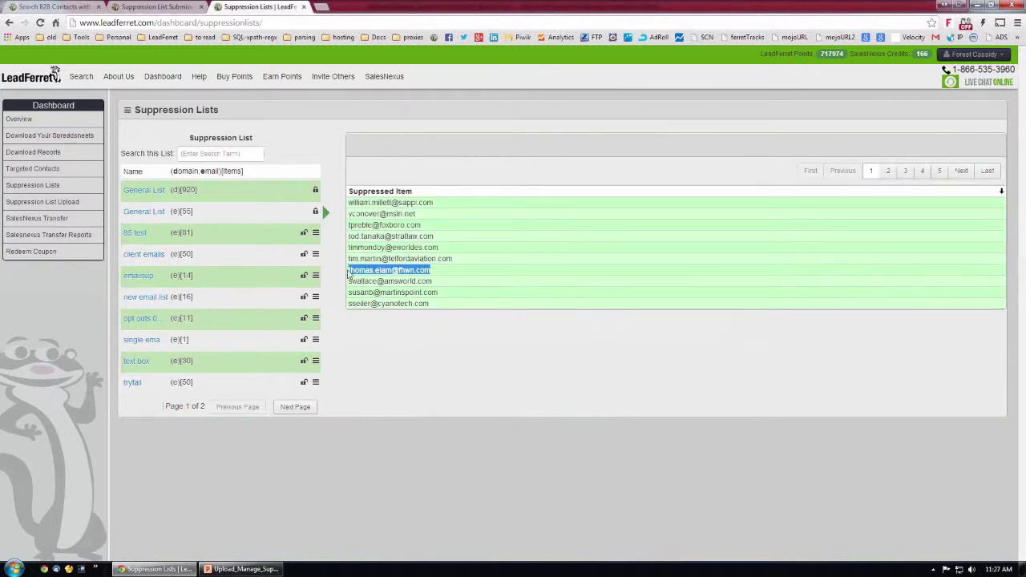
click(87, 8)
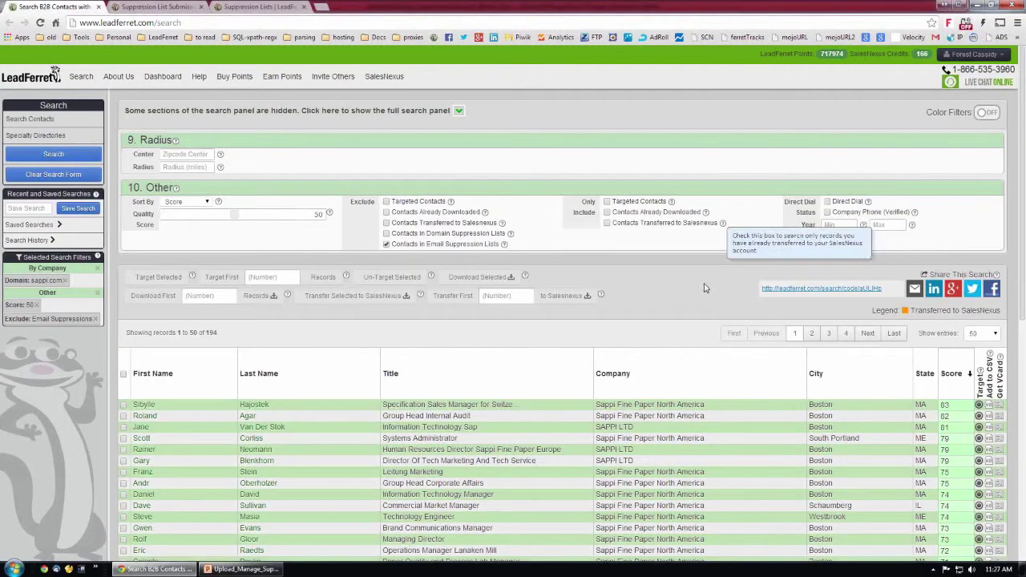
click(458, 112)
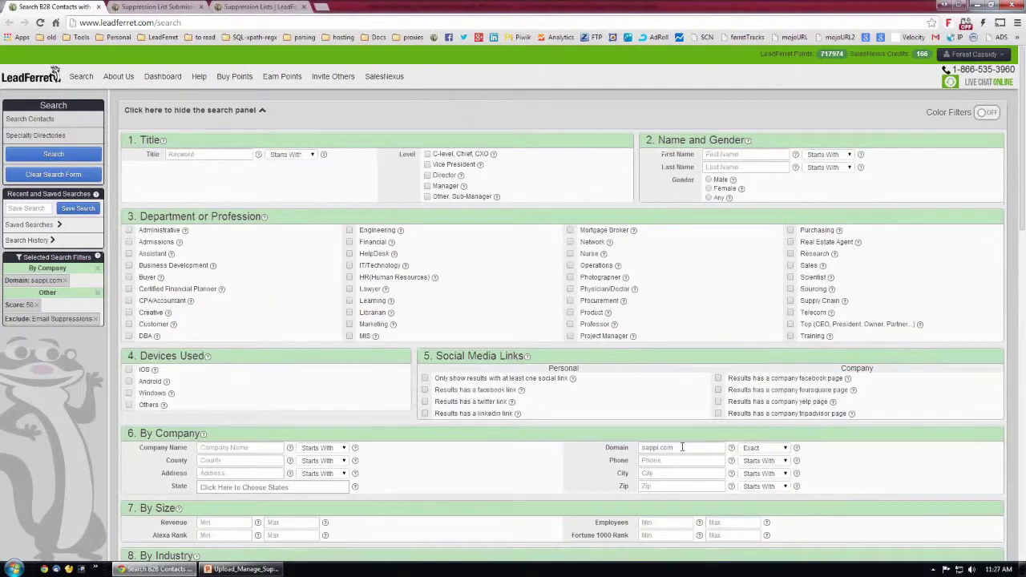
triple_click(636, 448)
key(ctrl+v)
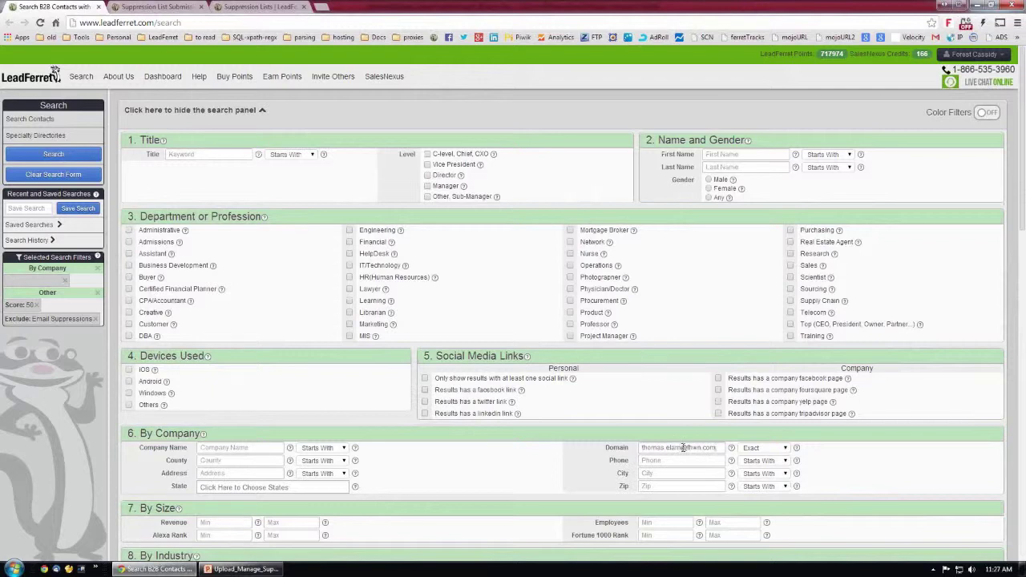
drag(683, 447, 614, 451)
key(BackSpace)
click(48, 156)
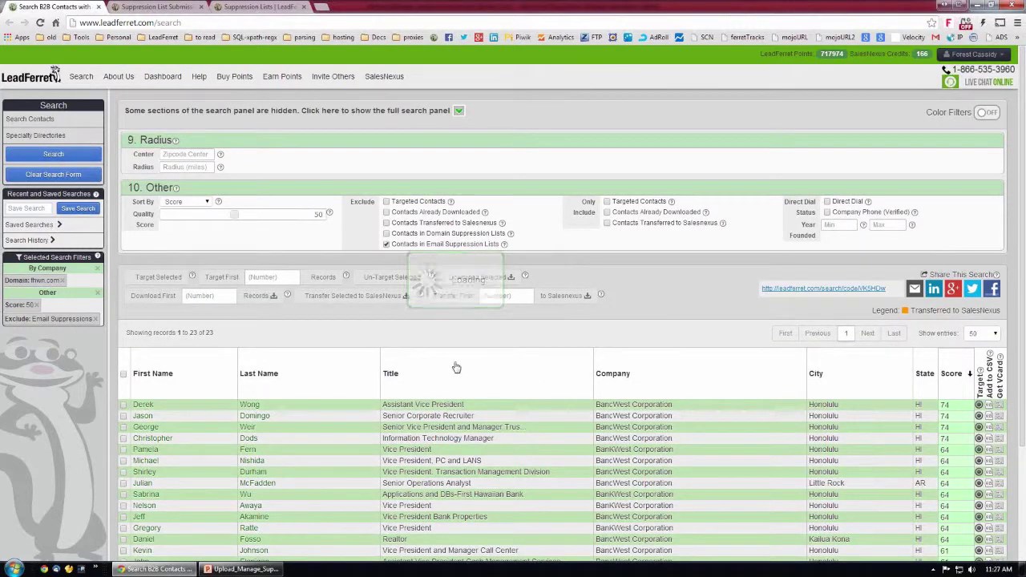
Check the fhwn.com item in the suppression list, then stop excluding contacts in email suppression lists and rerun the search.
click(258, 7)
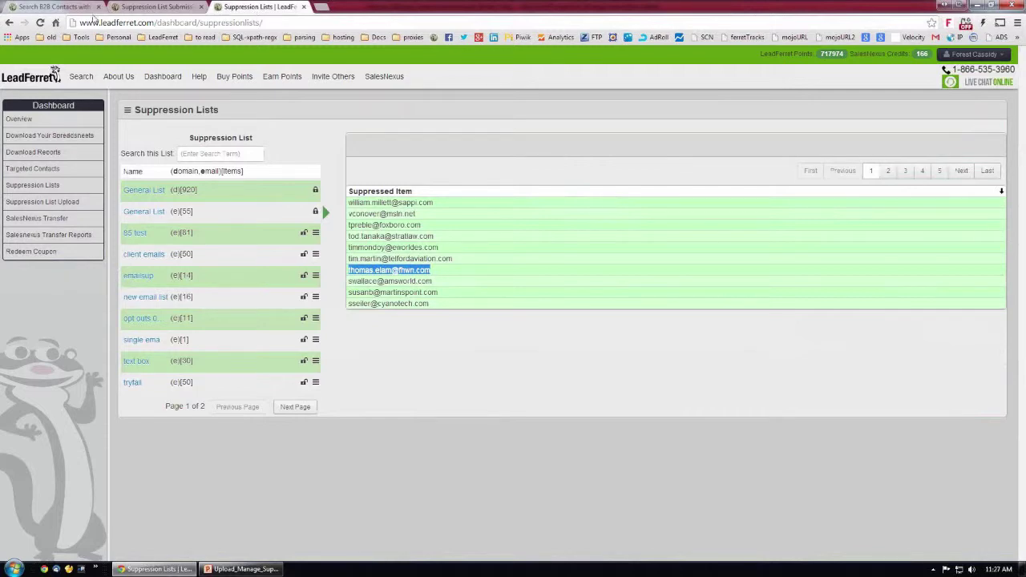
click(64, 8)
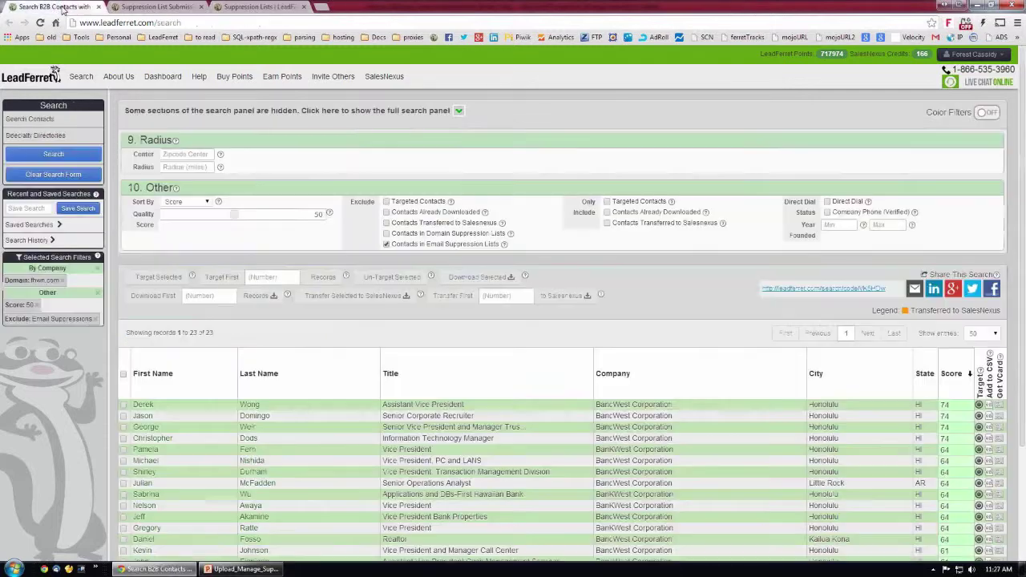
scroll(417, 381, down, 2)
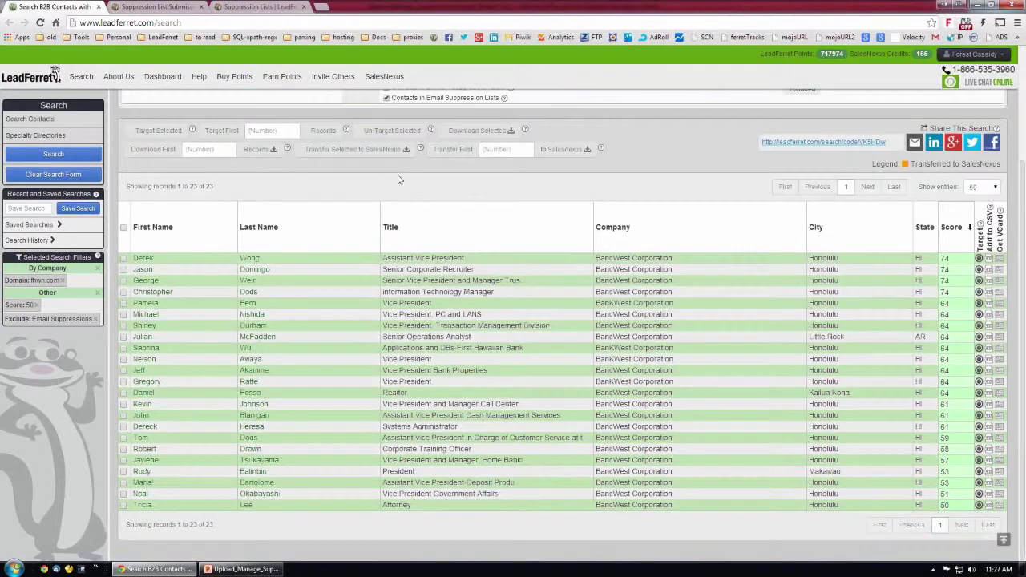
click(386, 97)
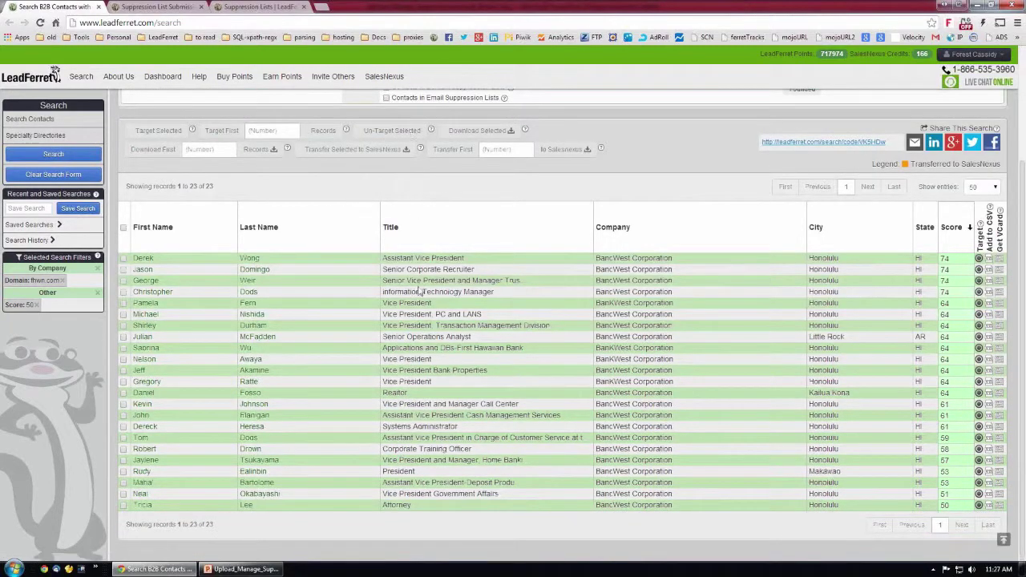
scroll(359, 232, up, 2)
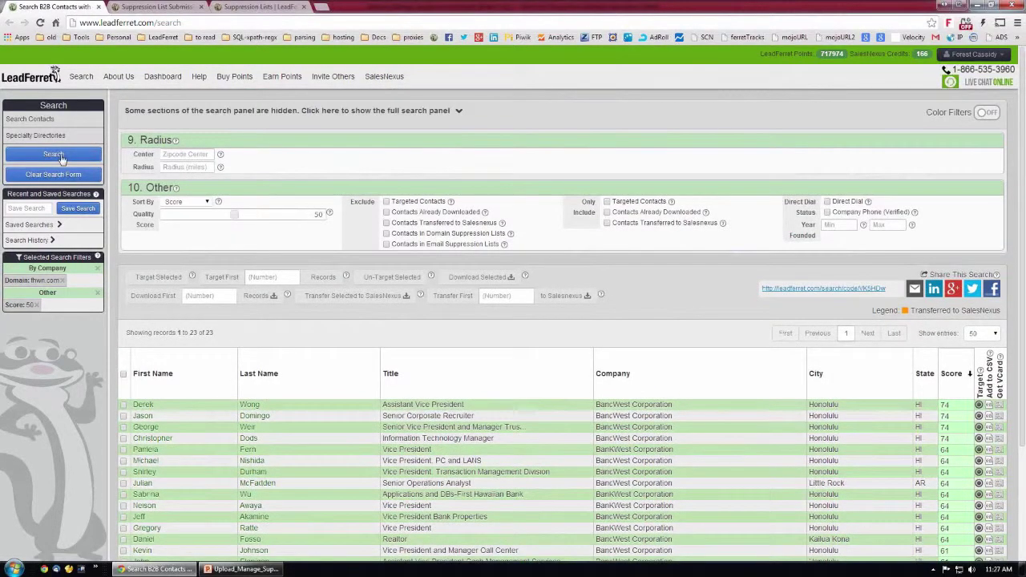
click(61, 157)
Open the domain General List on the Suppression Lists page, copy its third domain and return to the contact search page.
click(247, 9)
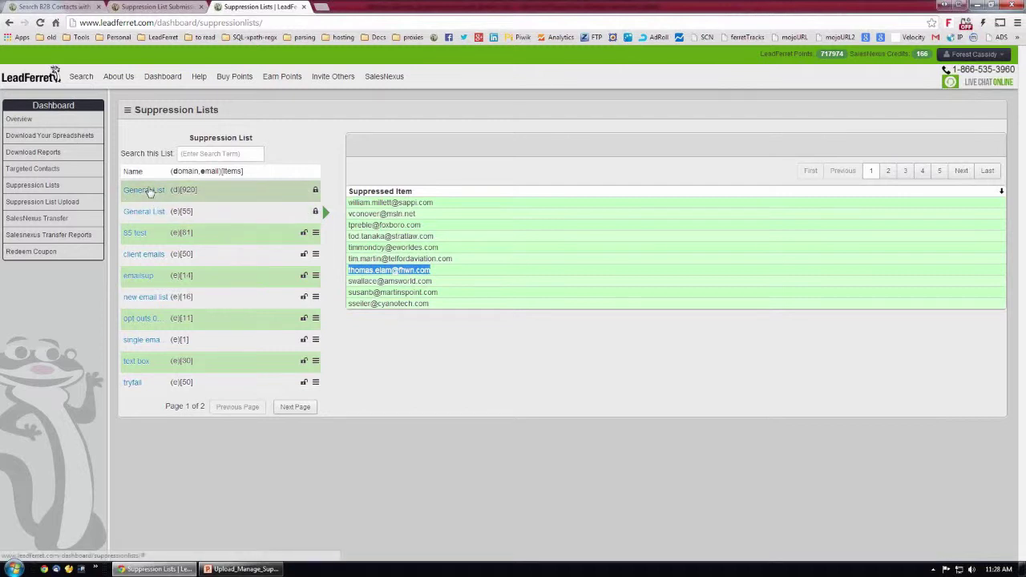
click(149, 193)
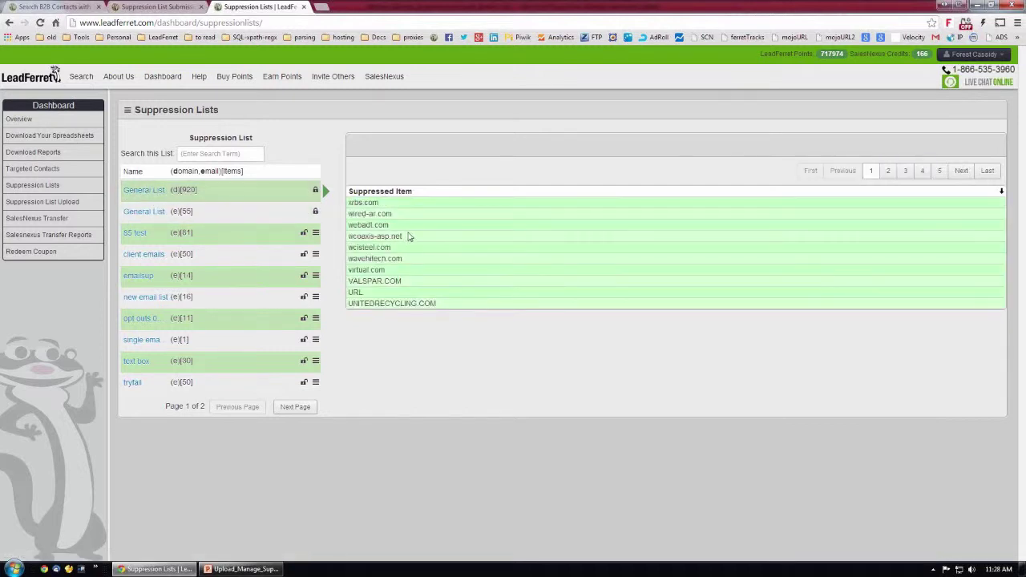
drag(383, 225, 349, 226)
click(152, 7)
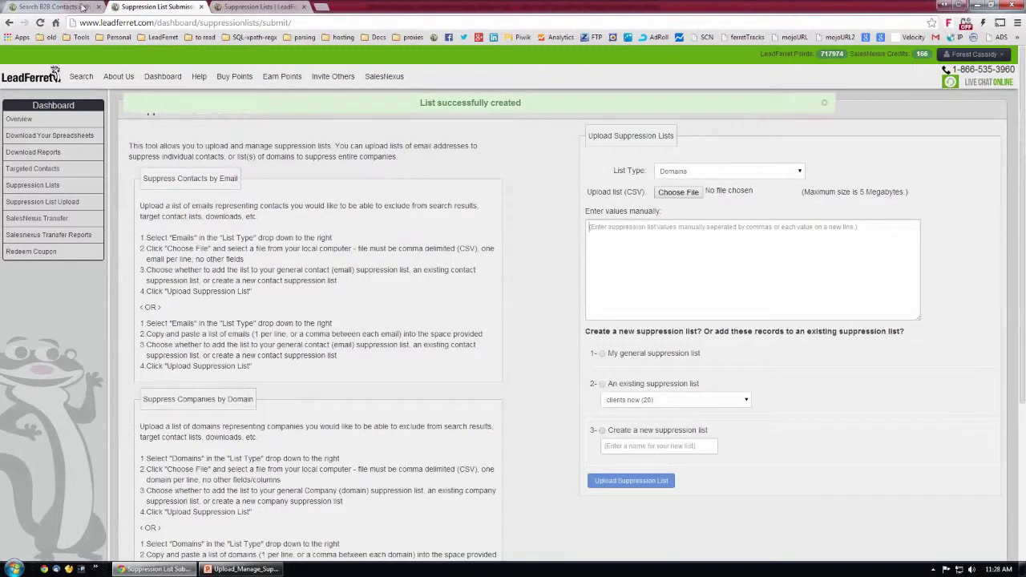
click(52, 6)
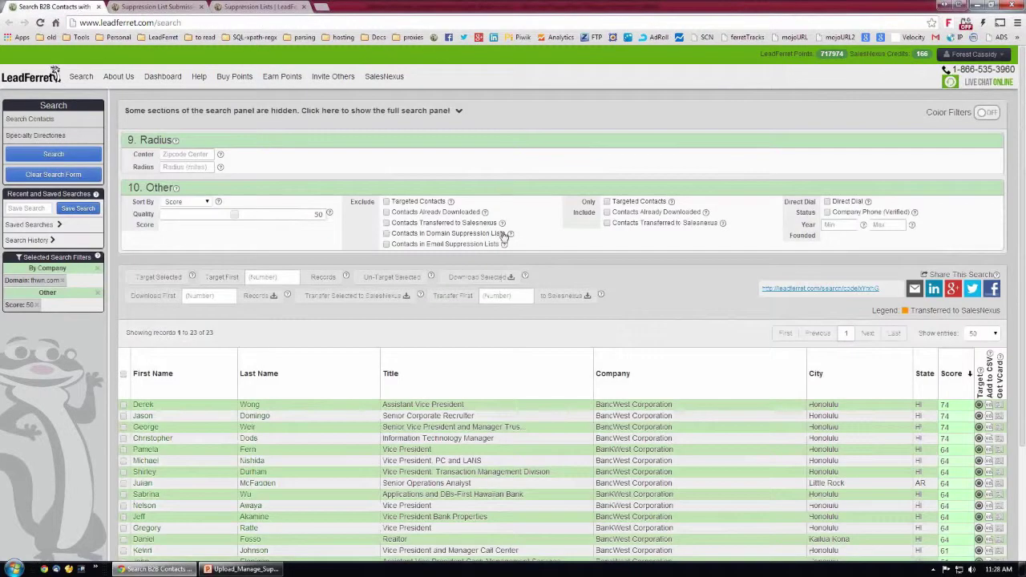
Show the full search panel, set the company domain filter to Starts With weba, and run the search.
click(459, 110)
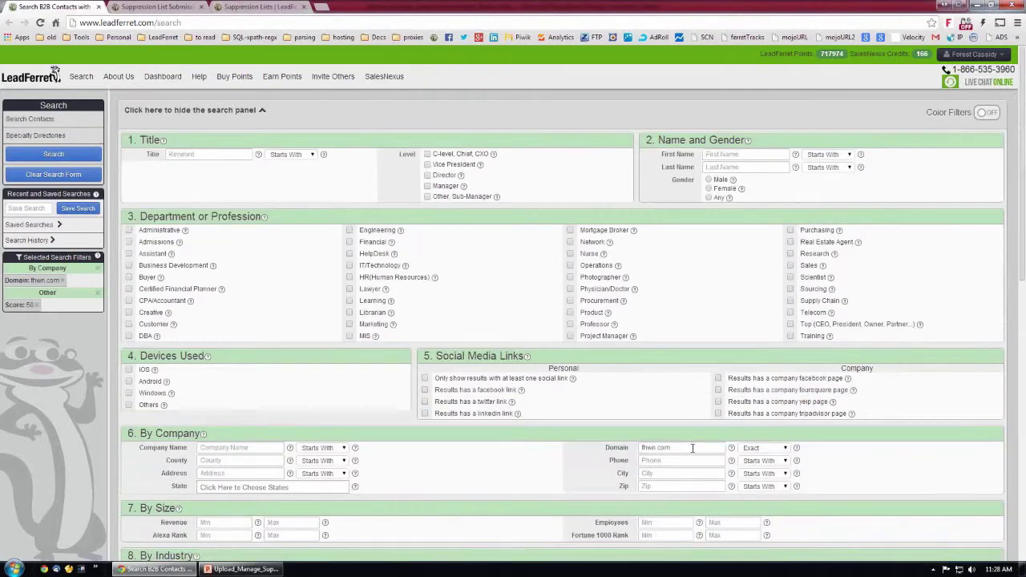
drag(641, 448, 669, 459)
text(webadi.com)
click(763, 452)
click(760, 457)
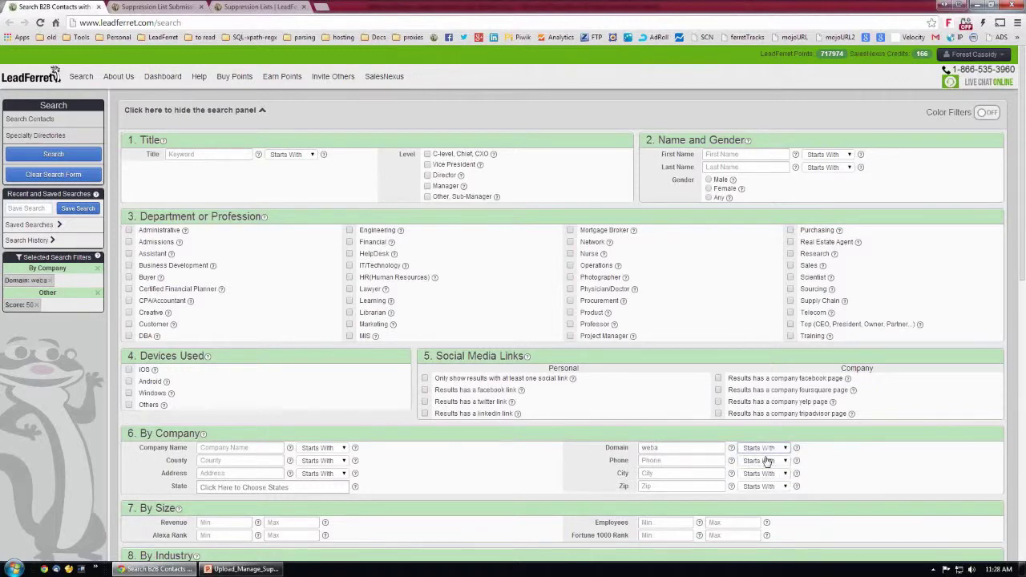
click(51, 152)
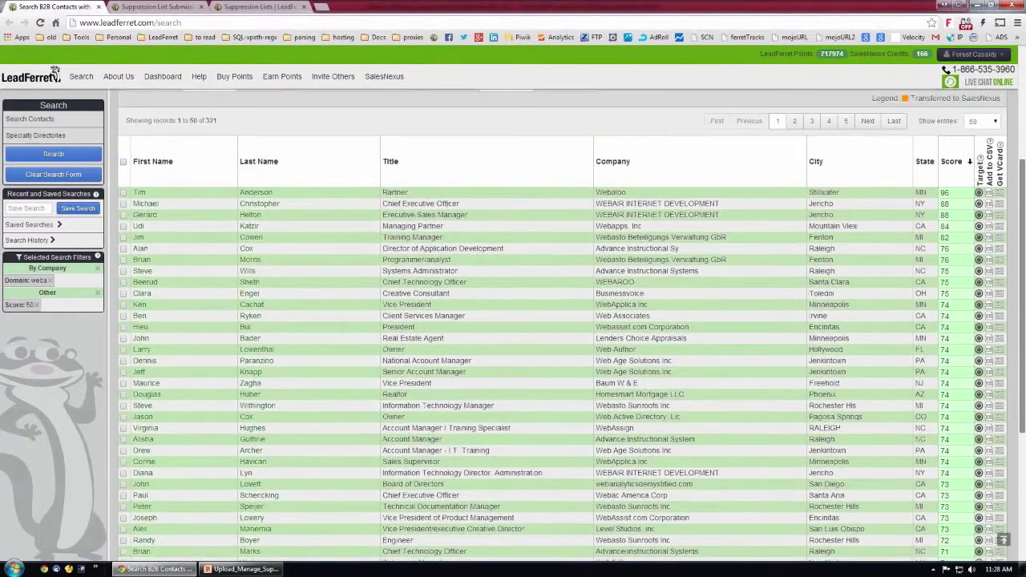
drag(1023, 289, 1023, 219)
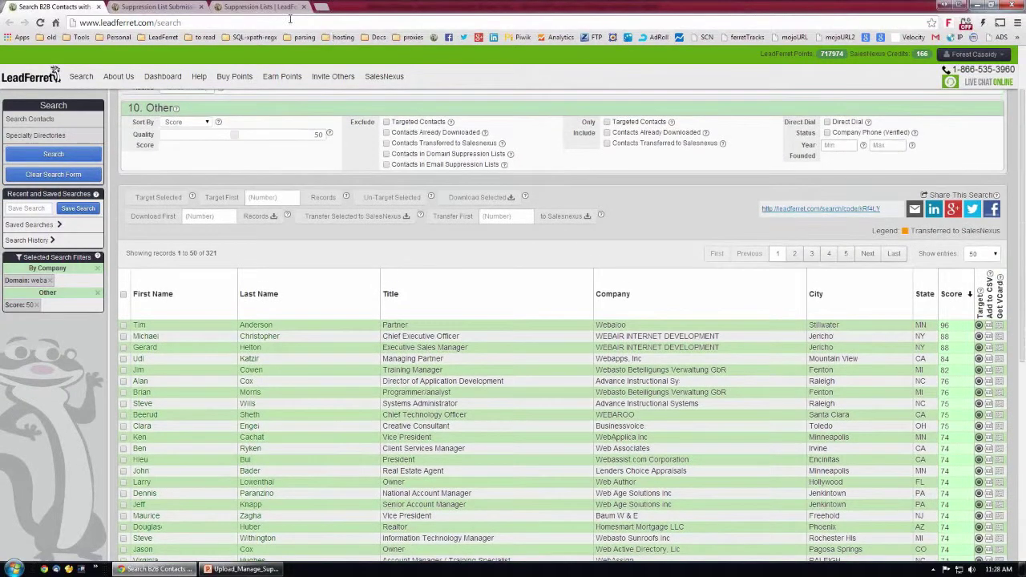
Check the webadt.com item in the domain General List and return to the contact search page.
click(256, 9)
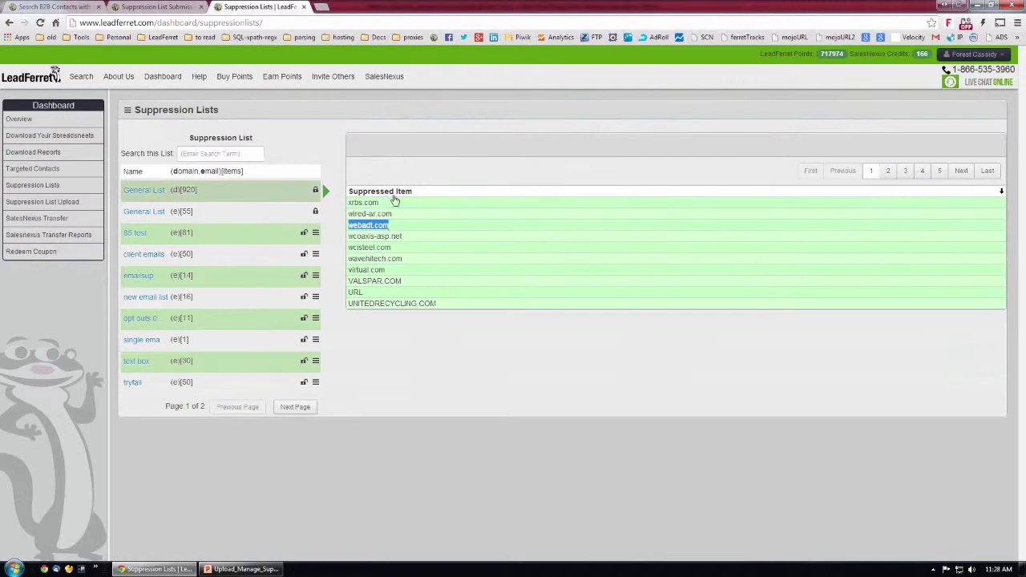
click(393, 231)
drag(388, 226, 350, 225)
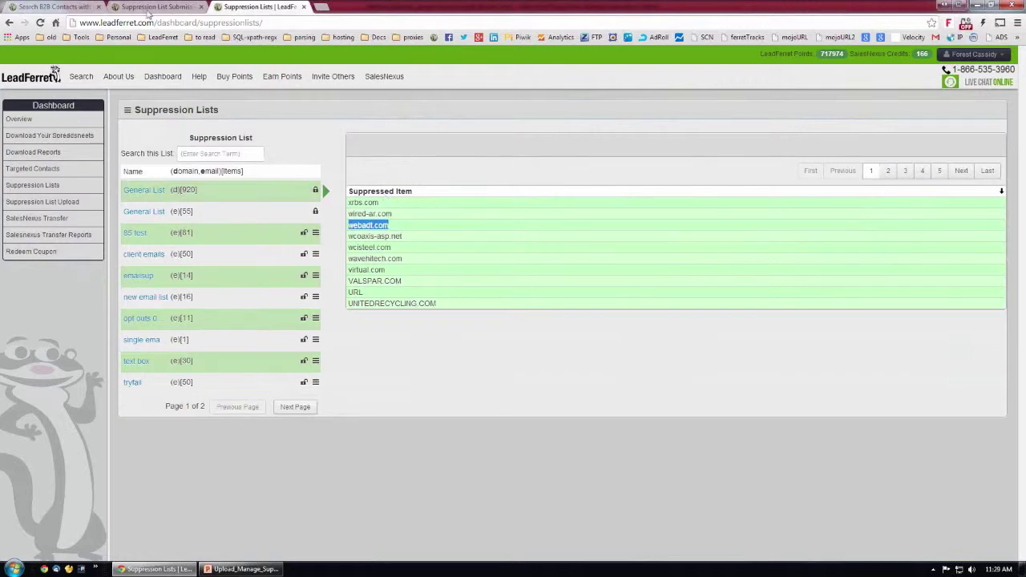
click(45, 6)
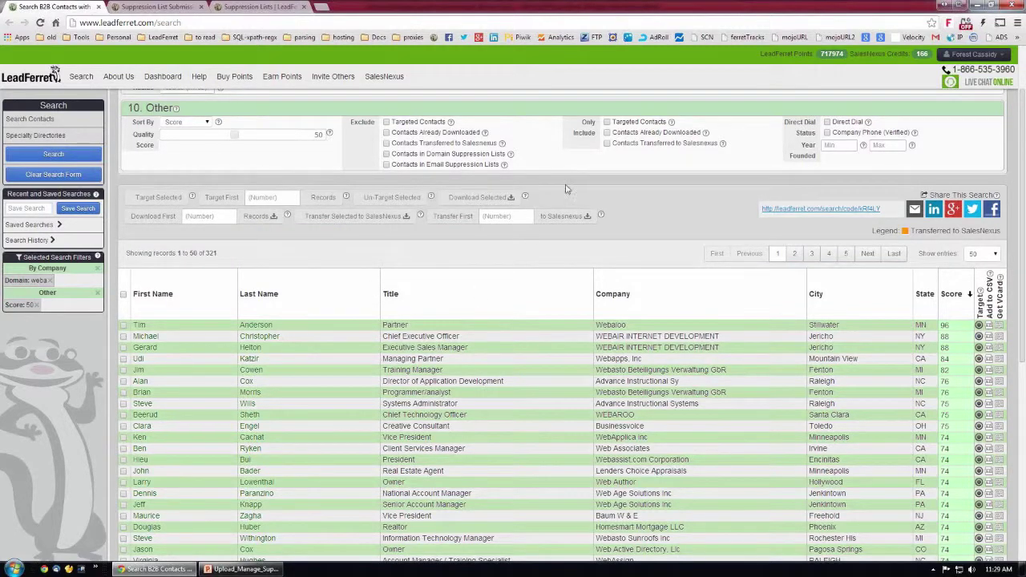
Exclude contacts in domain suppression lists and rerun the search.
scroll(558, 223, up, 1)
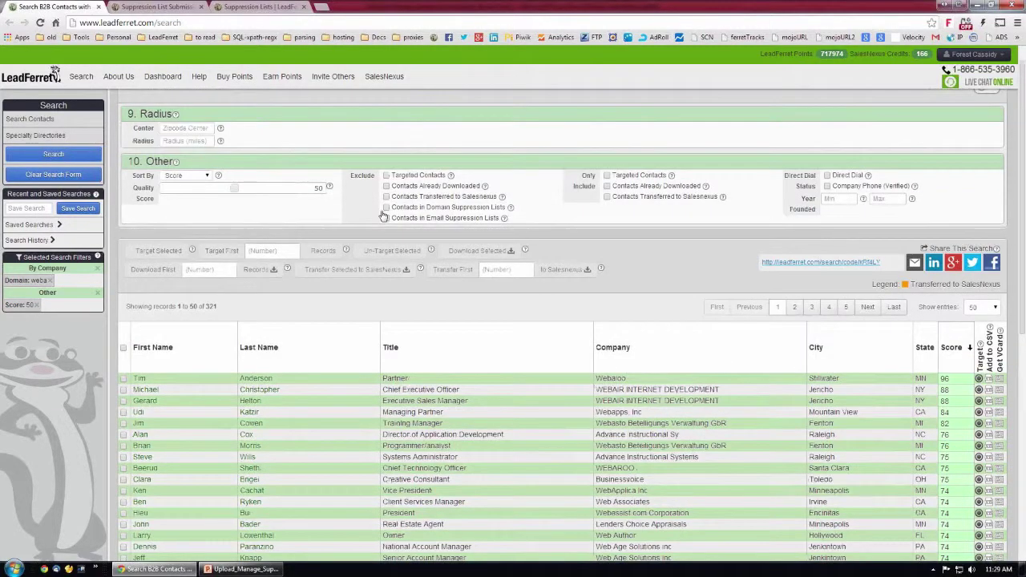
click(386, 206)
click(90, 156)
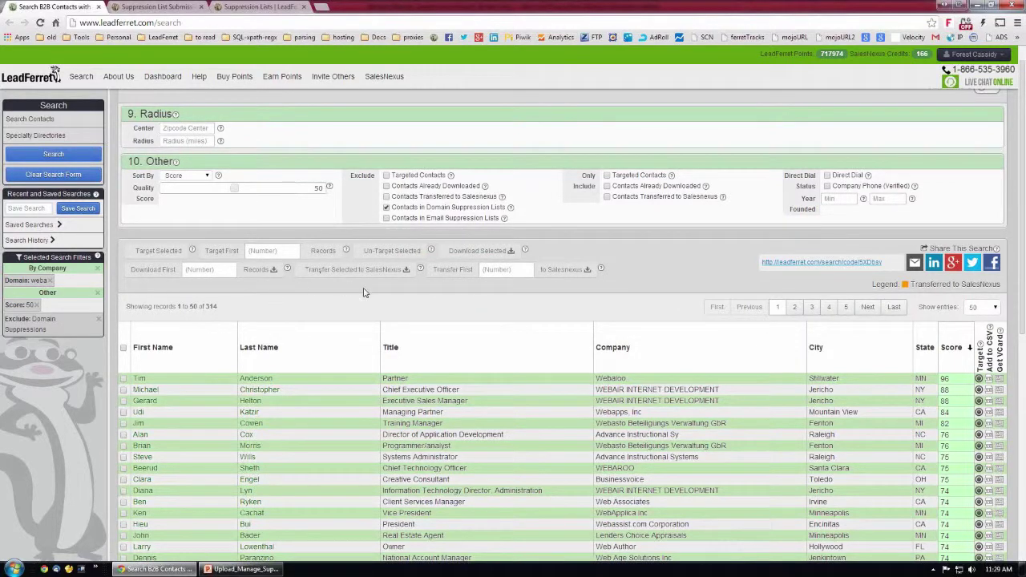
Review the filtered contact results and compare them with the items in the domain General List.
scroll(265, 373, down, 2)
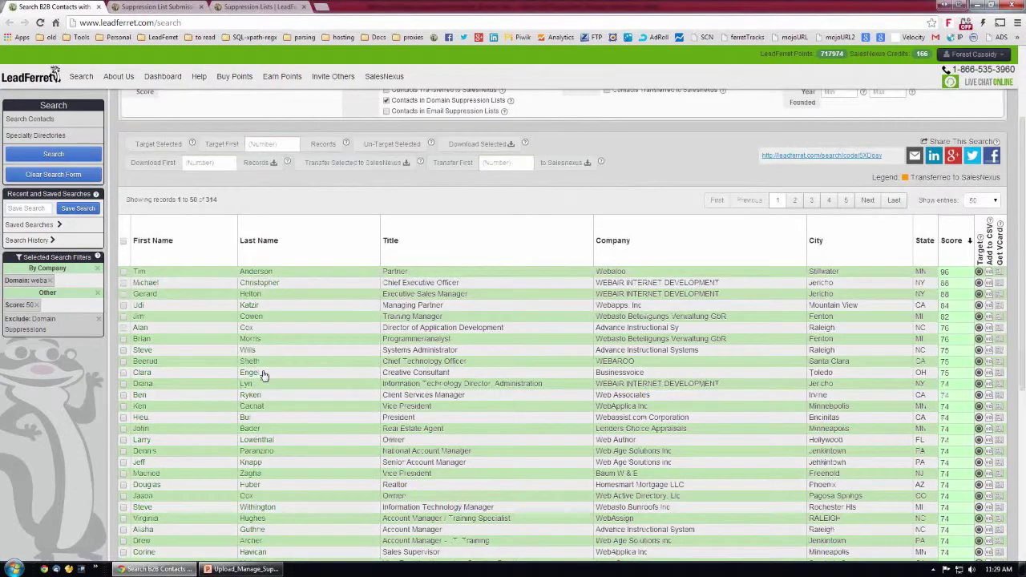
scroll(314, 373, down, 5)
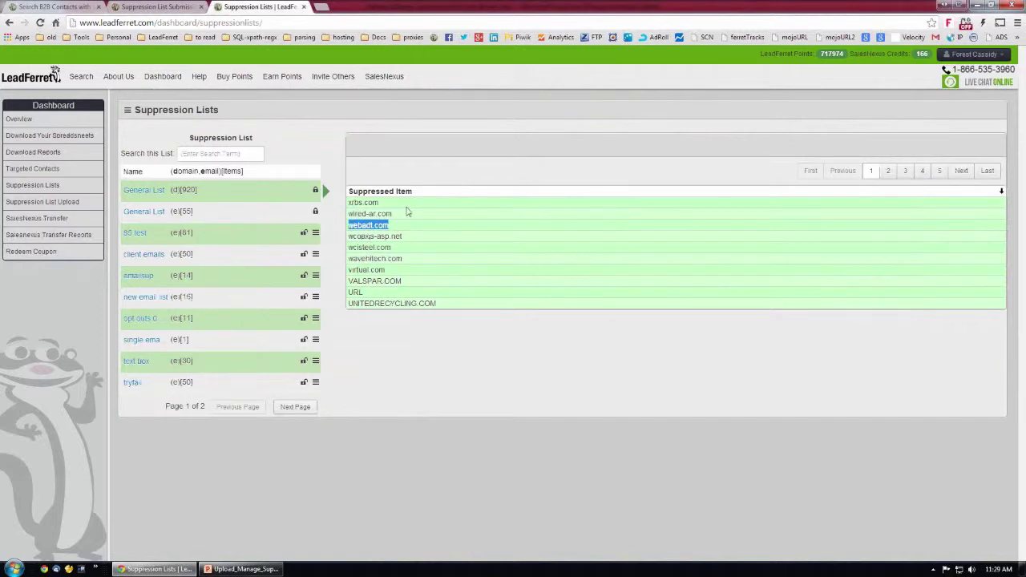
click(86, 13)
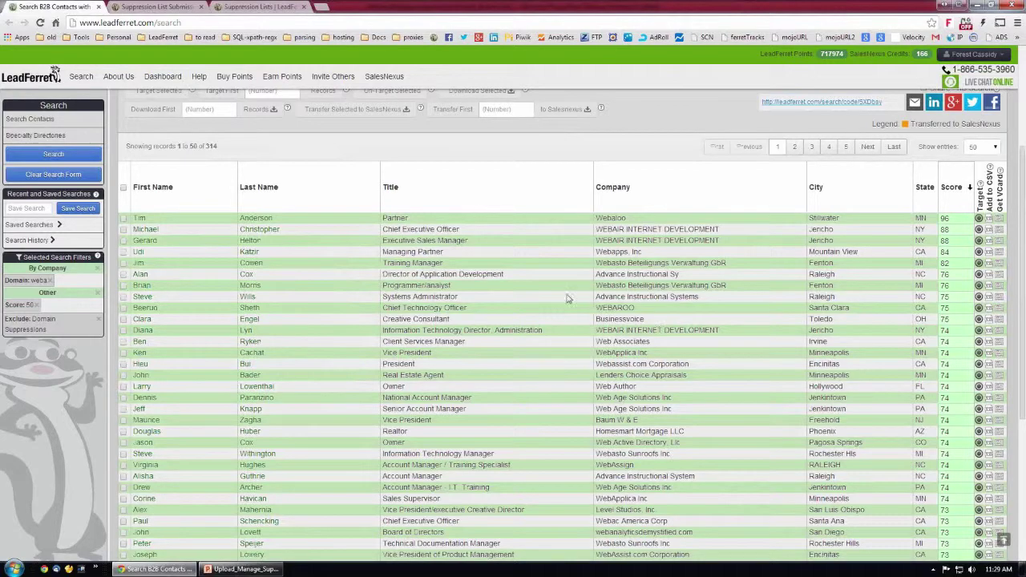
scroll(511, 305, down, 3)
scroll(511, 304, down, 1)
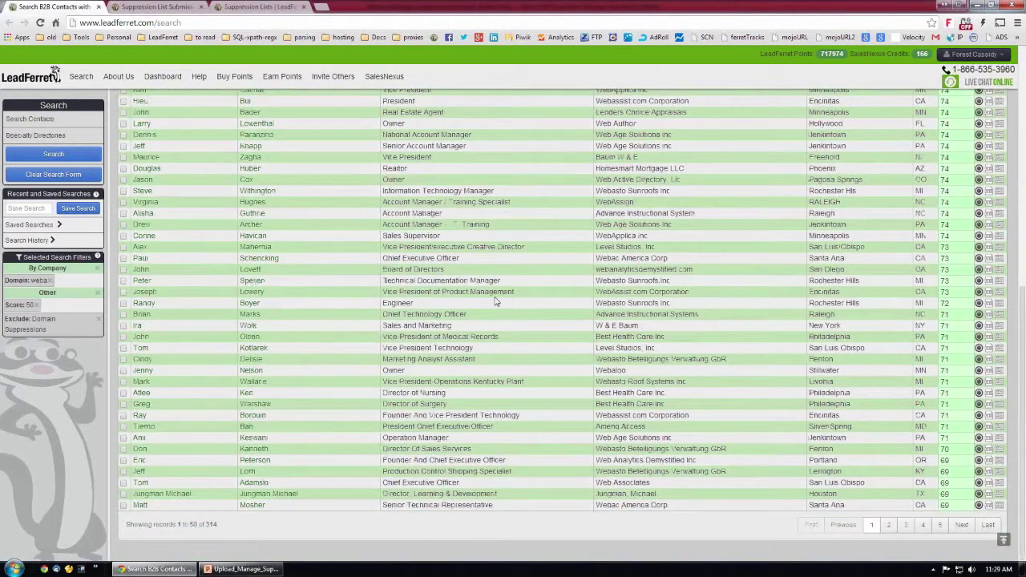
scroll(491, 293, up, 5)
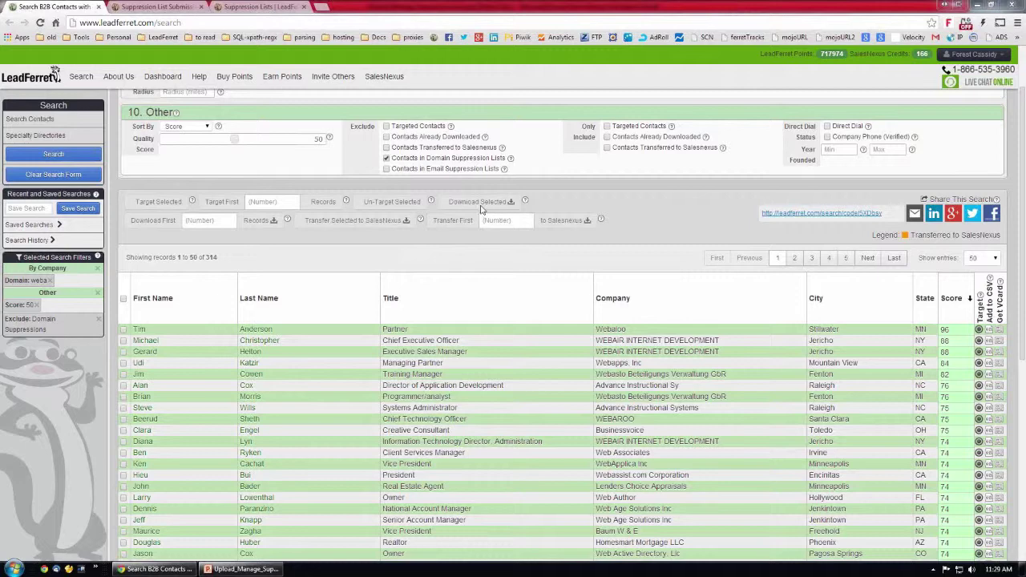
click(249, 8)
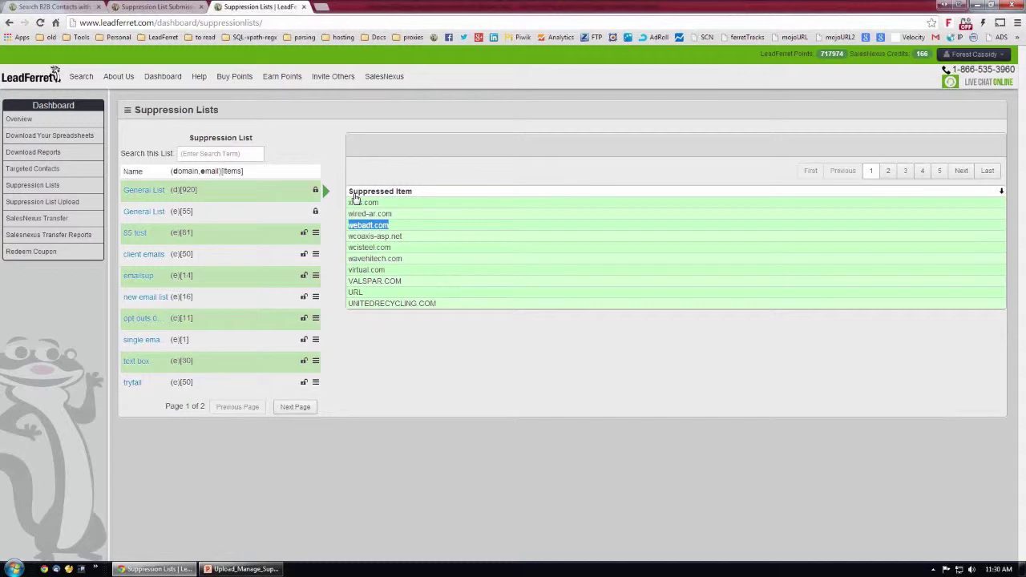
click(56, 7)
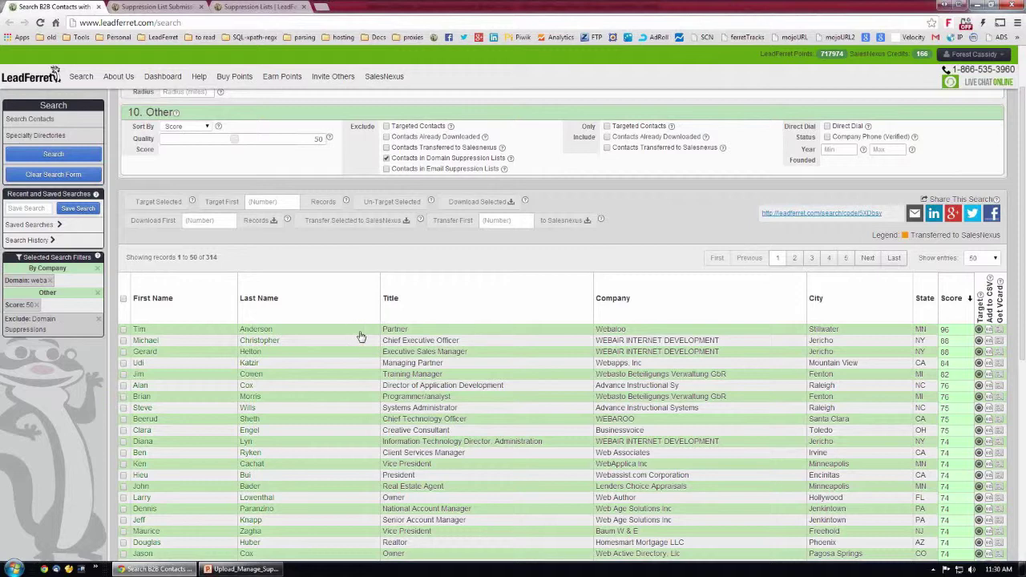
Open the details of the Webaloo contact in the search results and highlight the contact's email.
click(254, 331)
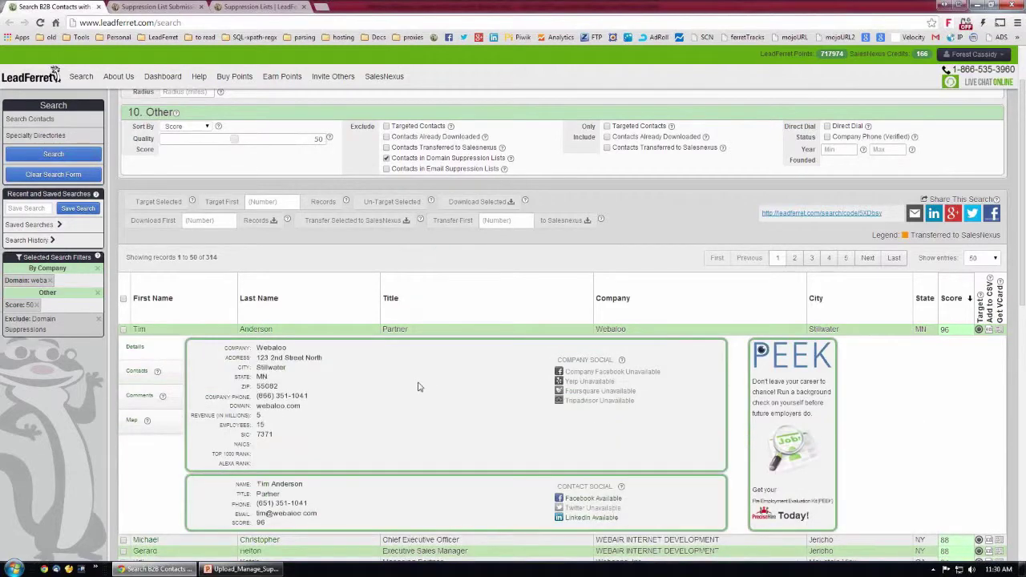
scroll(418, 388, down, 2)
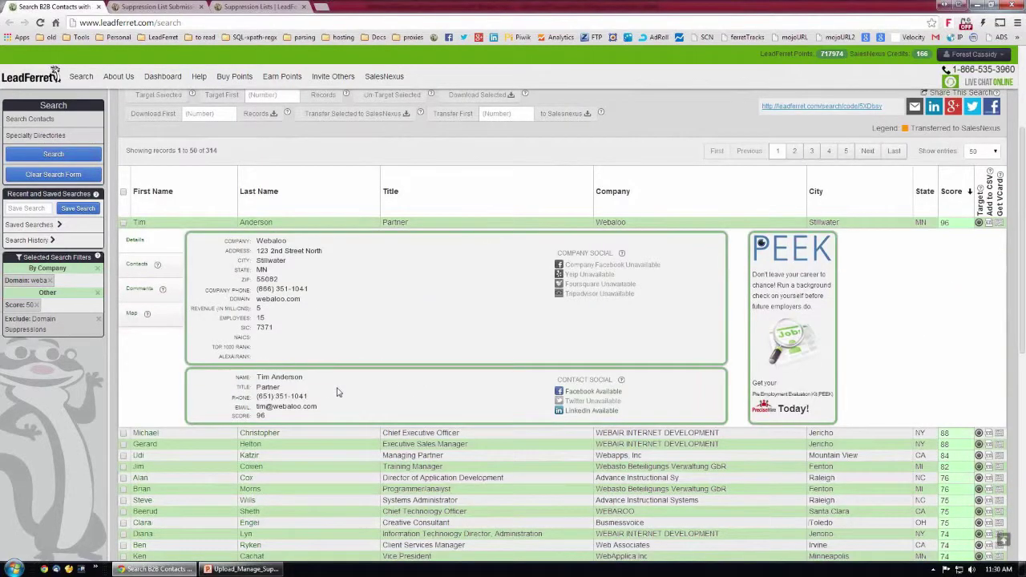
triple_click(281, 405)
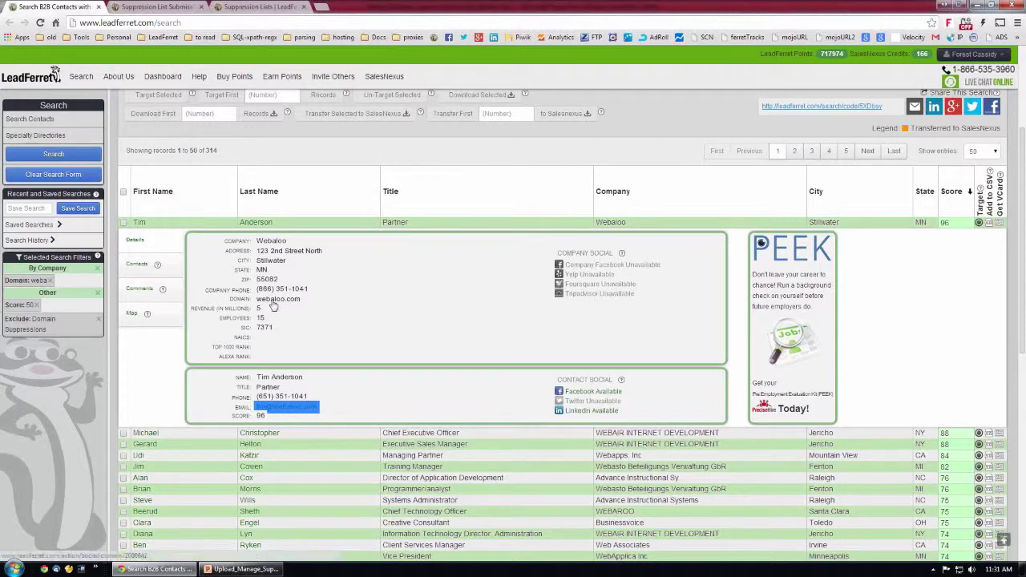
On the Suppression List Upload page, enter webaloo.com as a domain and upload it to the general suppression list.
click(244, 7)
click(185, 7)
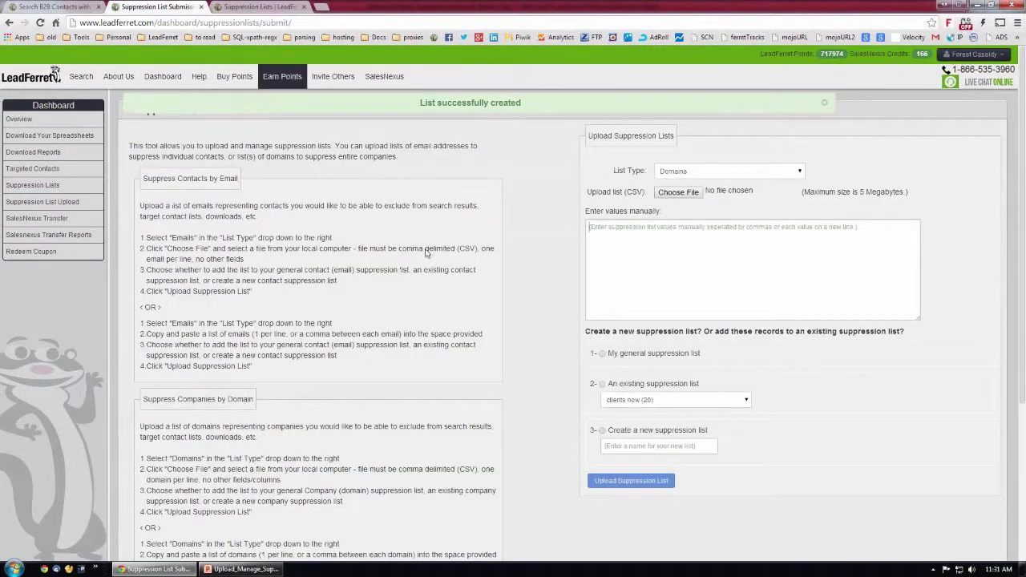
text(ye)
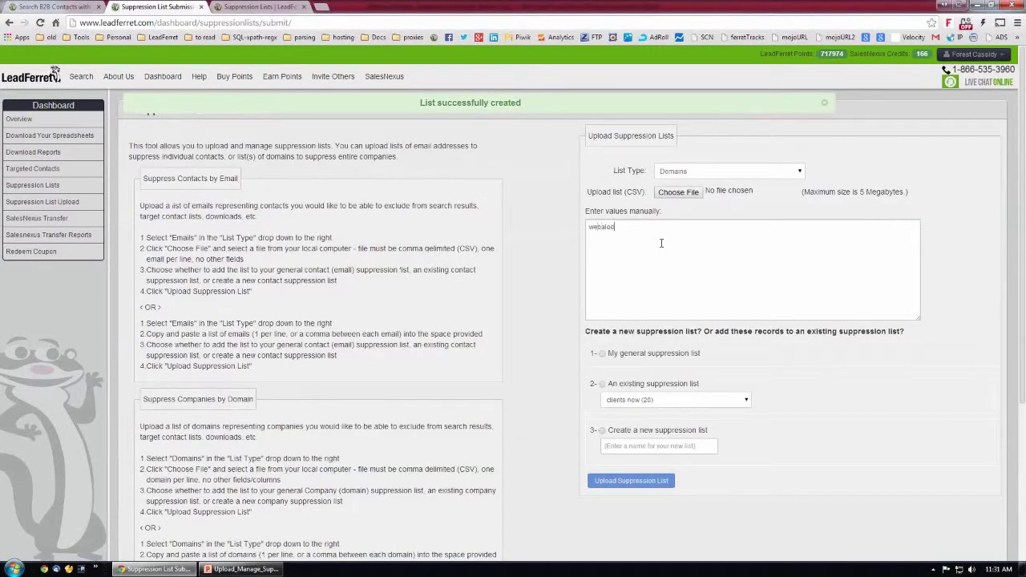
click(602, 353)
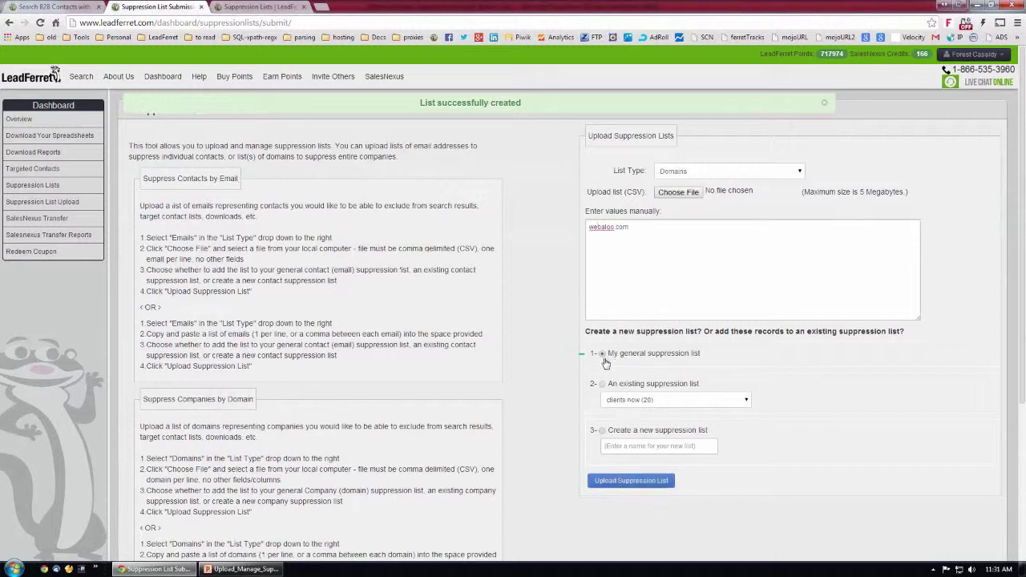
click(629, 487)
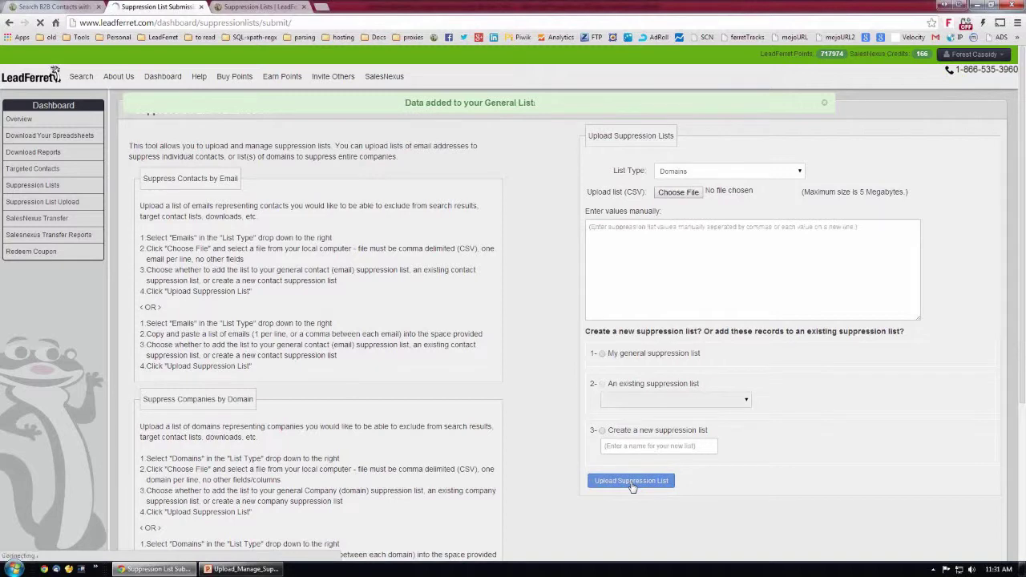
Return to the contact search page, rerun the search and check the record count.
click(68, 8)
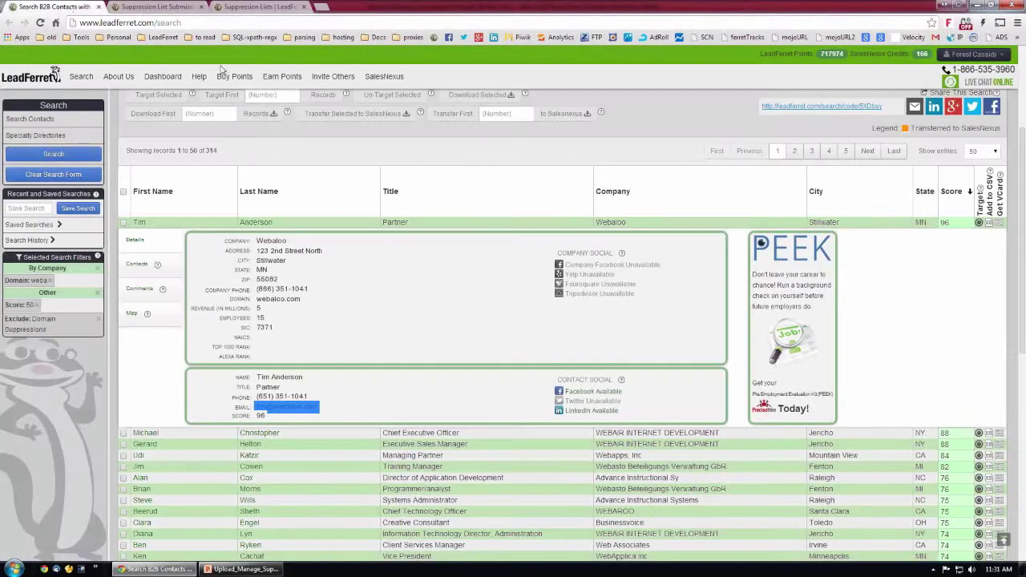
click(66, 155)
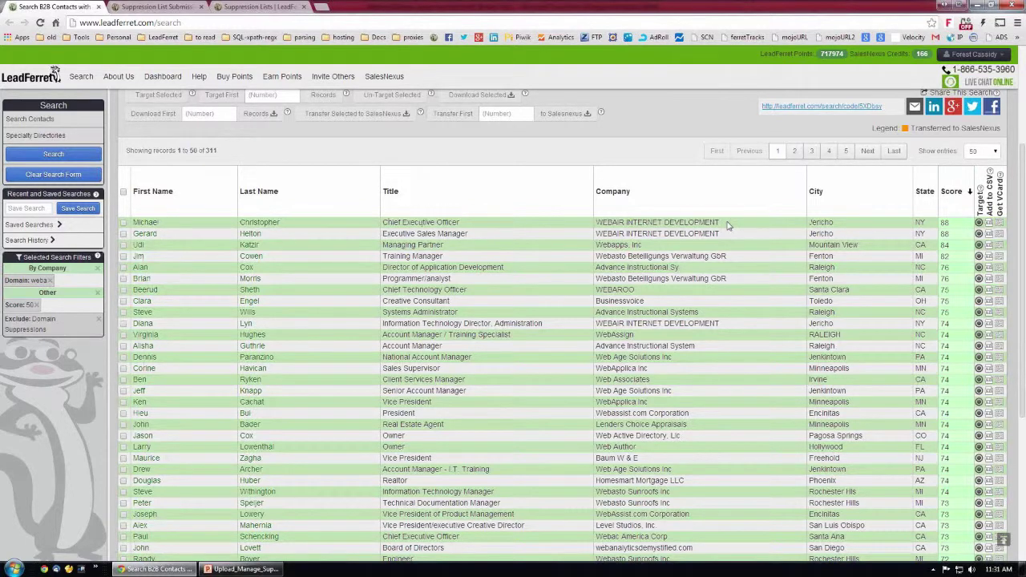
drag(227, 151, 205, 150)
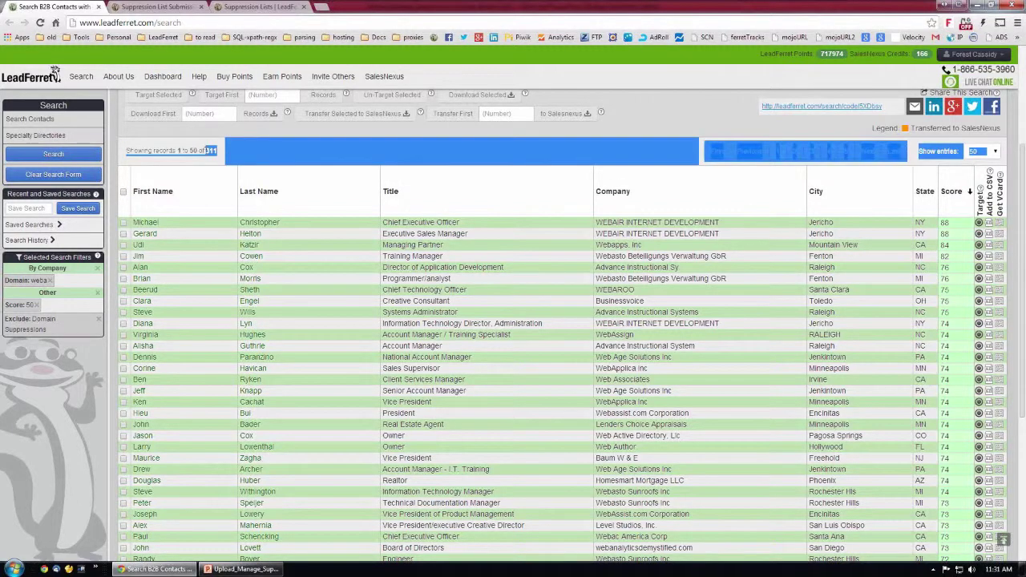
click(222, 159)
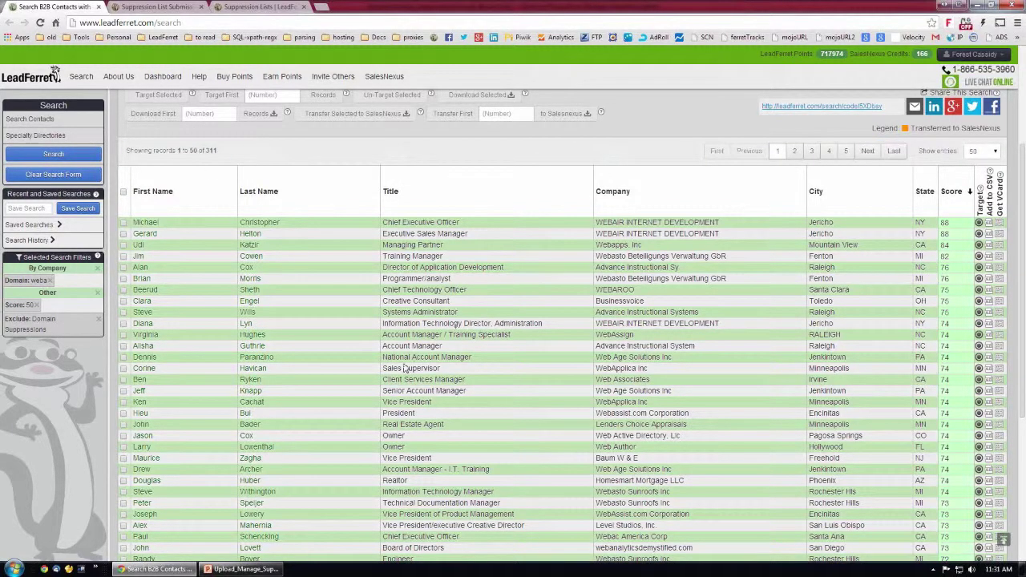
drag(126, 150, 207, 150)
click(211, 150)
Open the WebAssign contact's details, and set the suppression list upload form to Emails and the general suppression list.
click(145, 335)
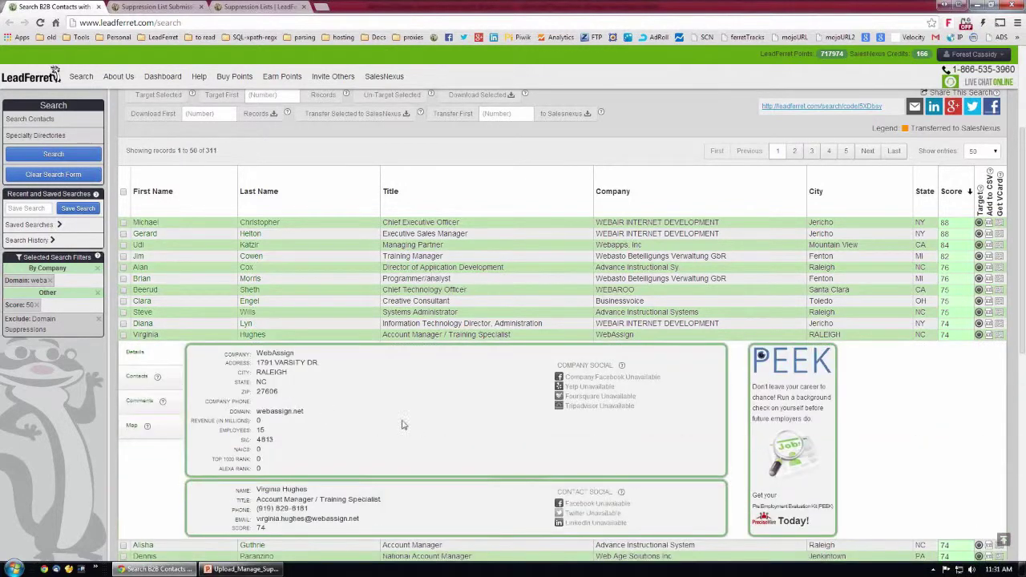
scroll(403, 425, down, 1)
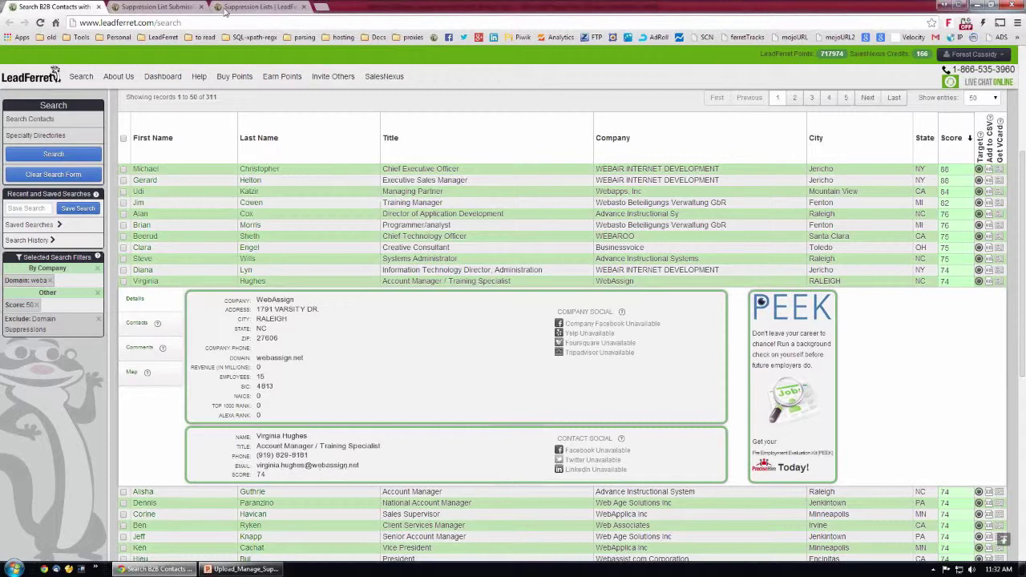
click(156, 7)
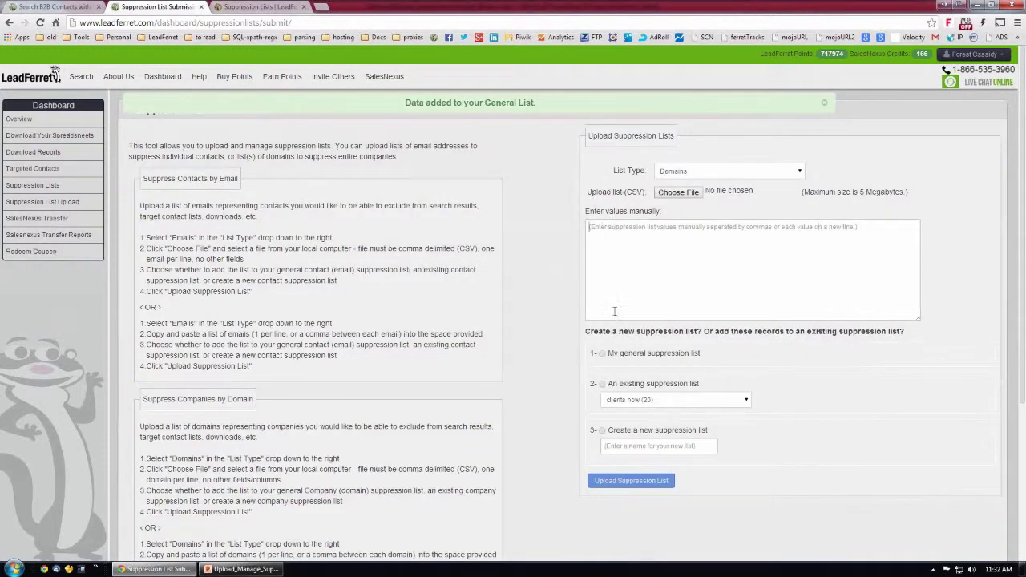
click(602, 353)
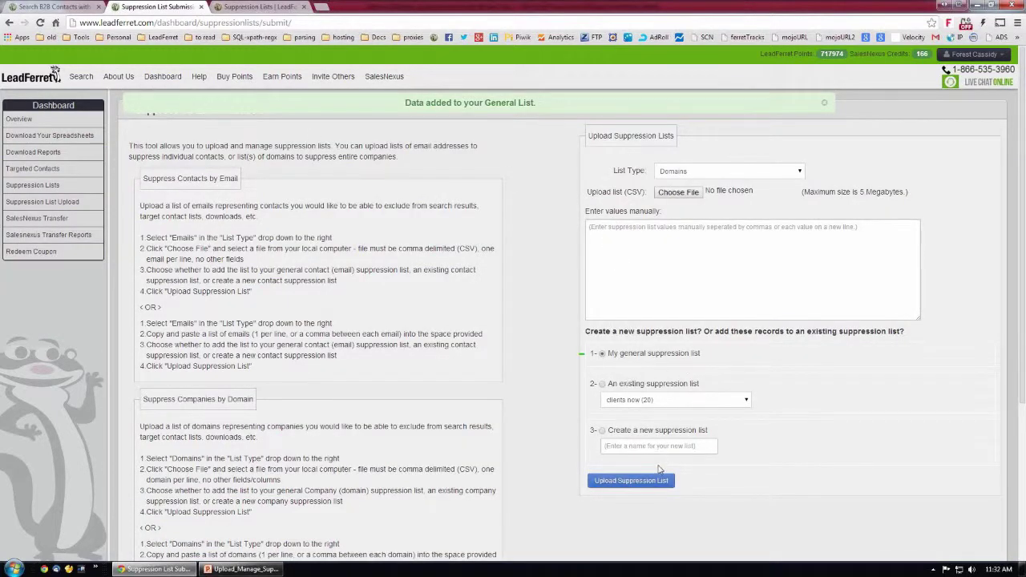
click(57, 8)
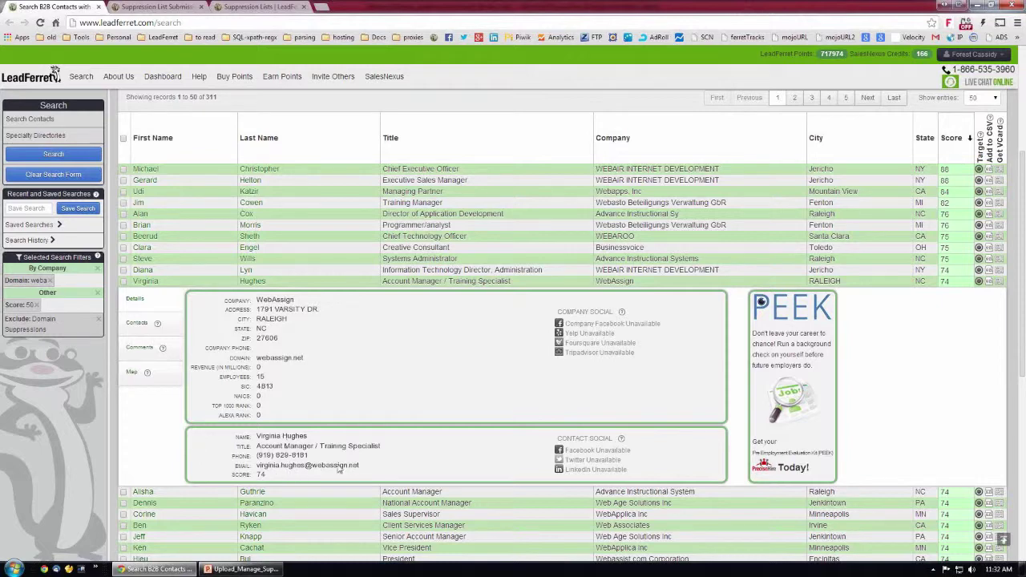
click(182, 8)
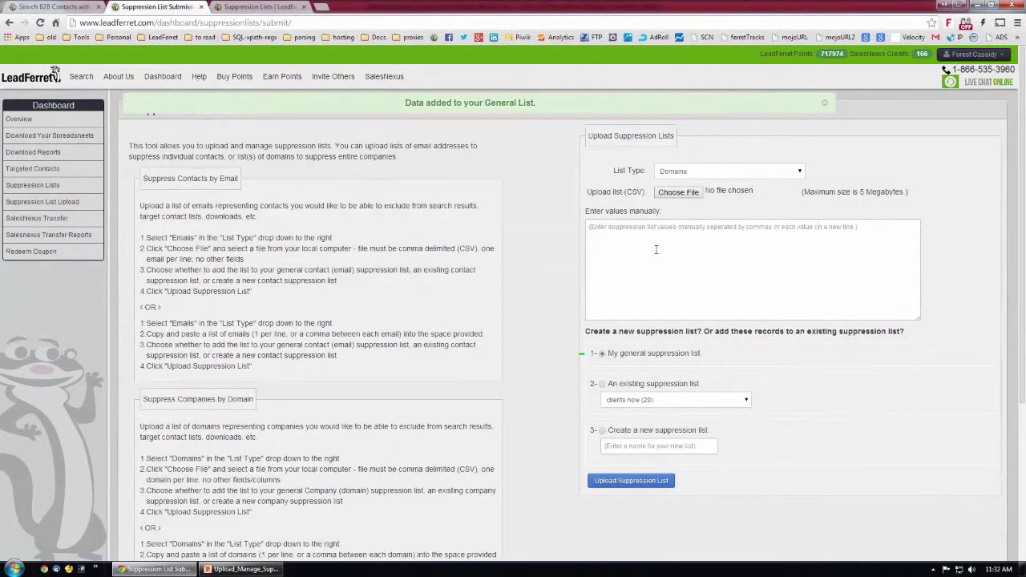
click(713, 173)
click(707, 195)
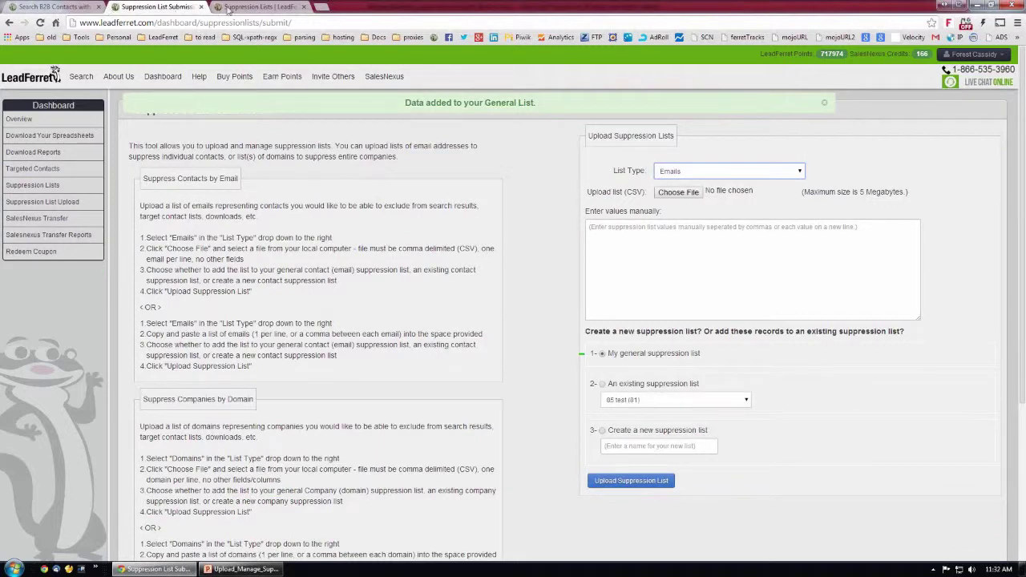
Return to the contact search page, also exclude contacts in email suppression lists, rerun the search and check the record count.
click(245, 7)
click(76, 7)
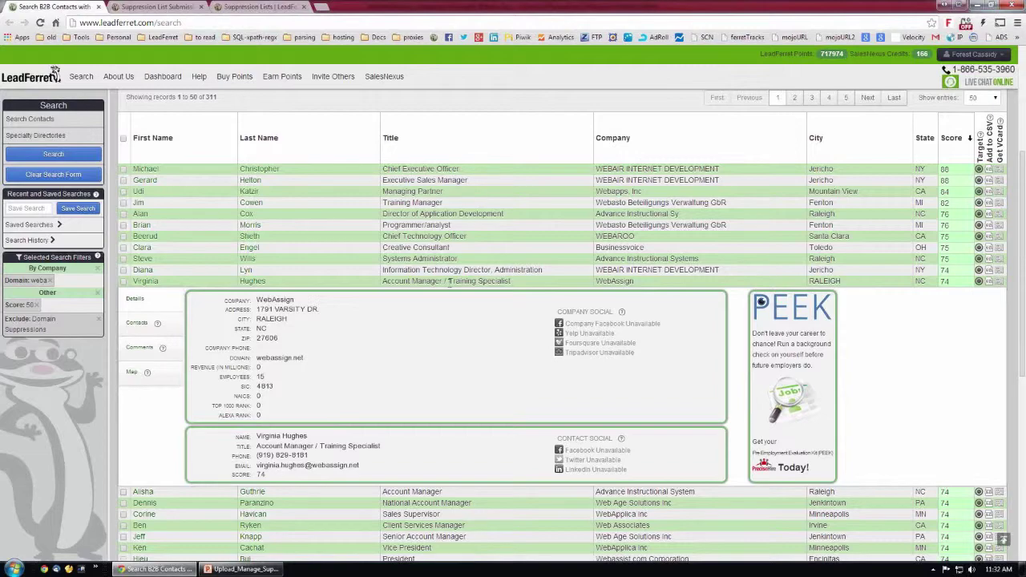
scroll(582, 237, up, 3)
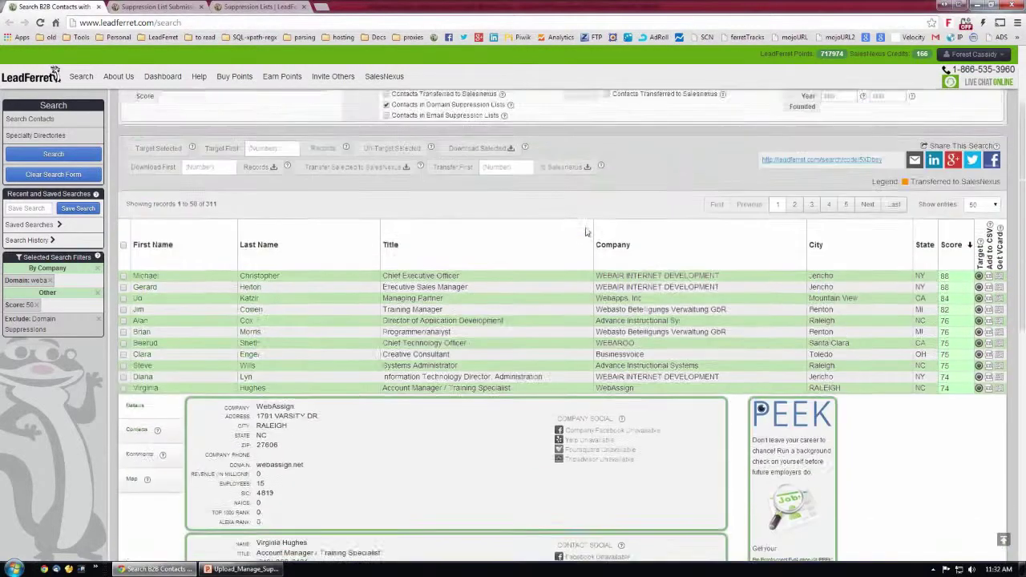
scroll(433, 223, up, 1)
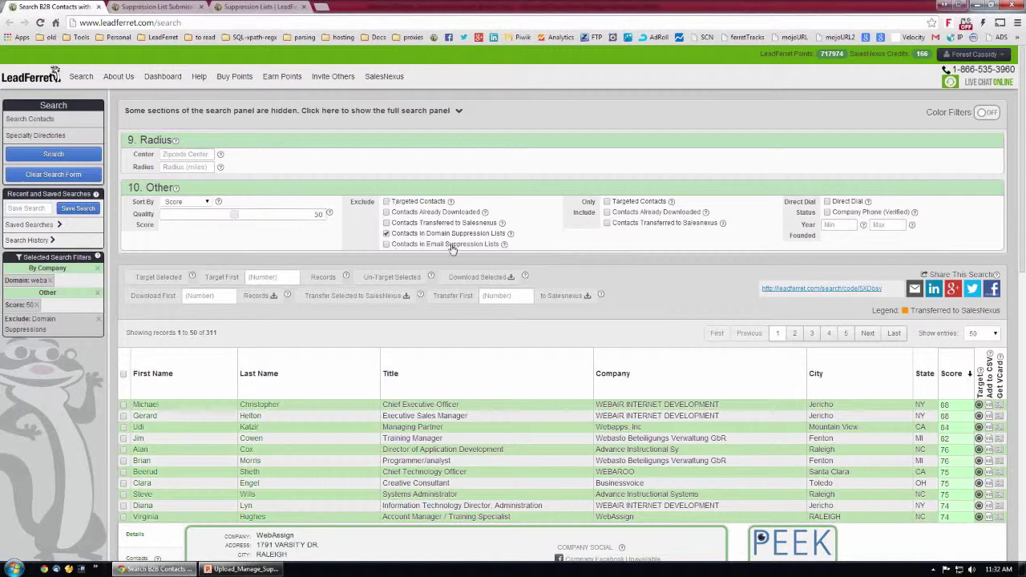
click(387, 245)
click(80, 156)
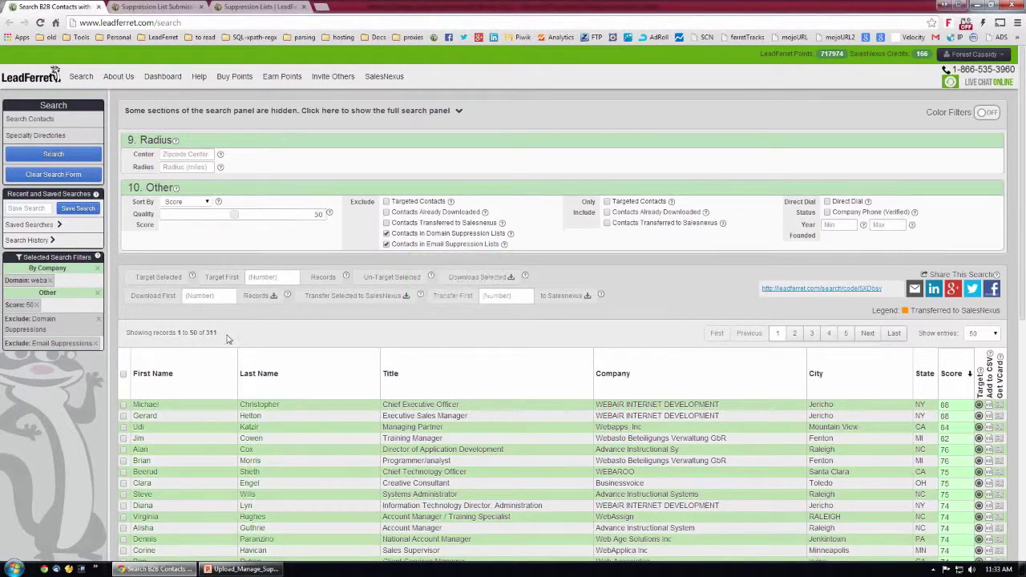
double_click(209, 332)
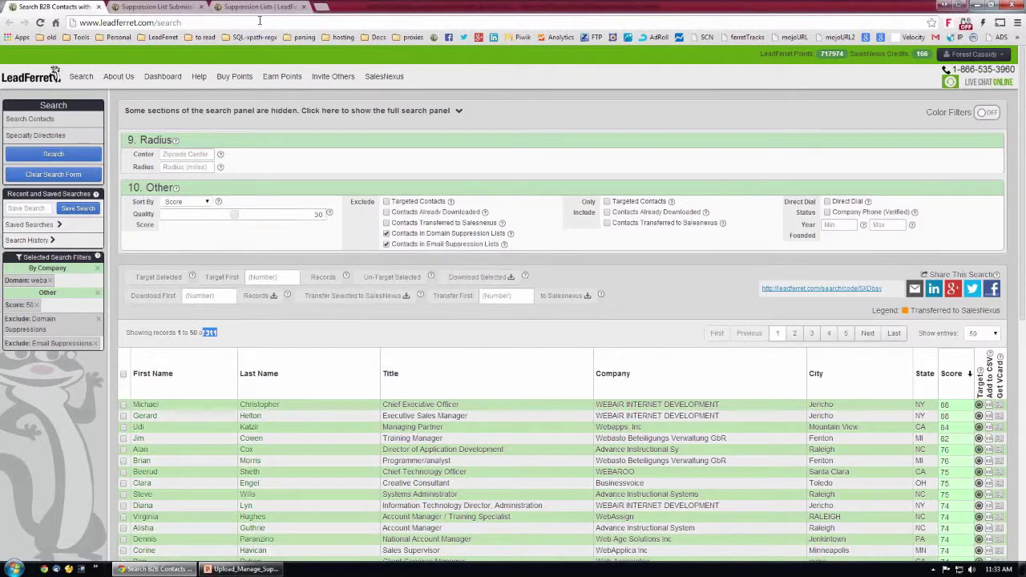